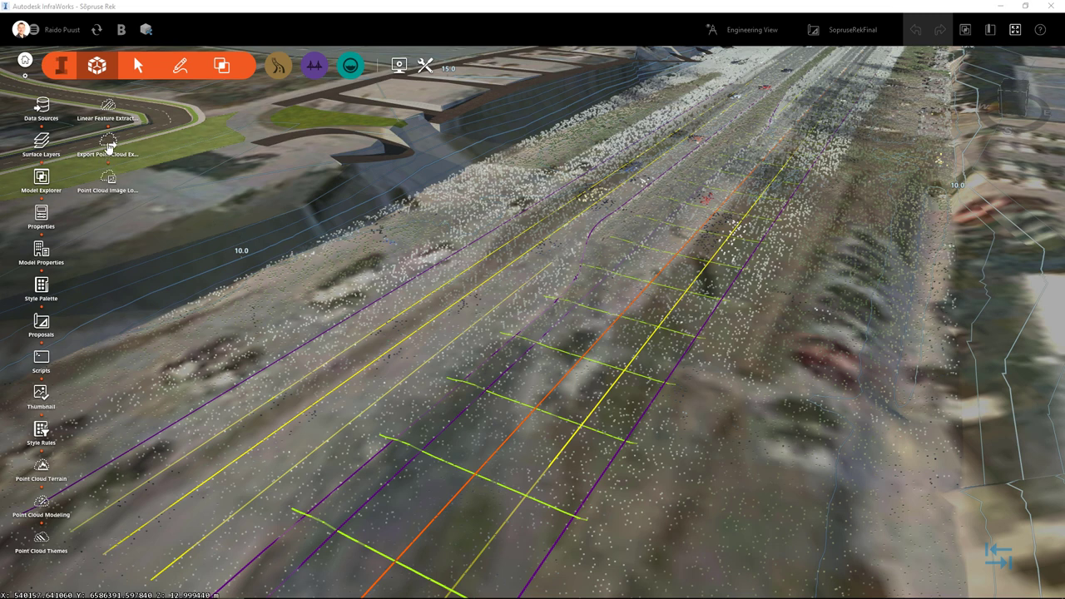
# - Export the point cloud extraction data from the road model and close the export folder window
pyautogui.click(108, 145)
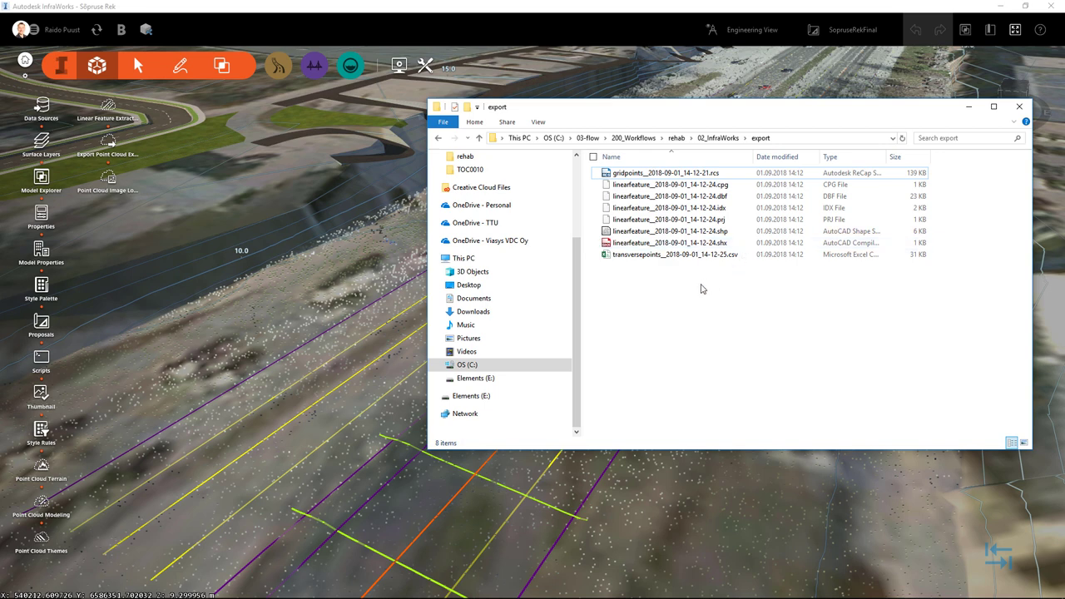
pyautogui.click(1020, 107)
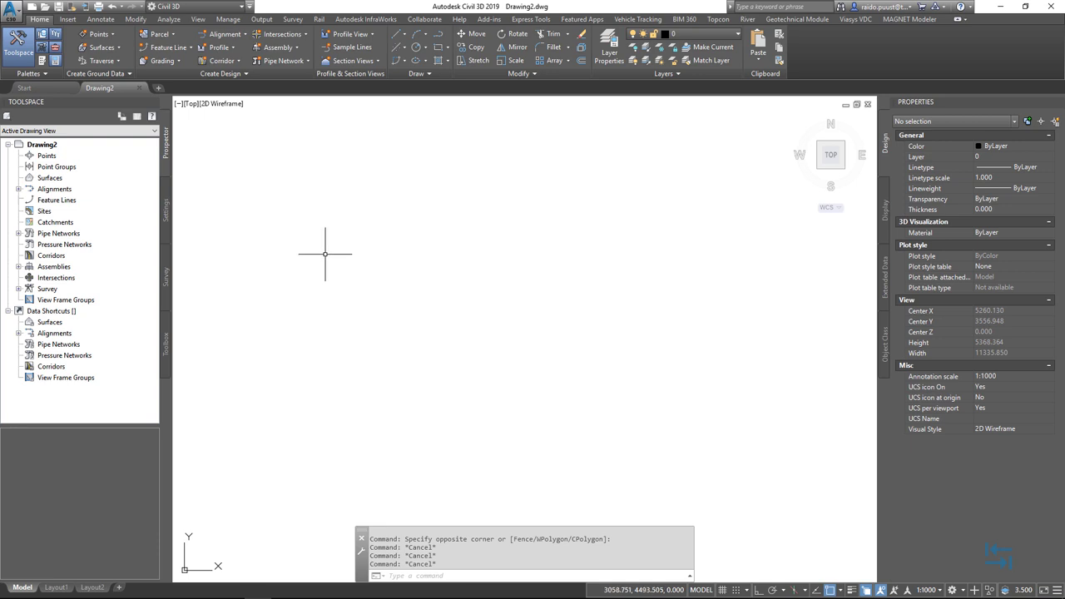
# - Set the drawing's coordinate system to Estonian Coordinate System of 1997 from the Estonia category and apply it
pyautogui.click(166, 210)
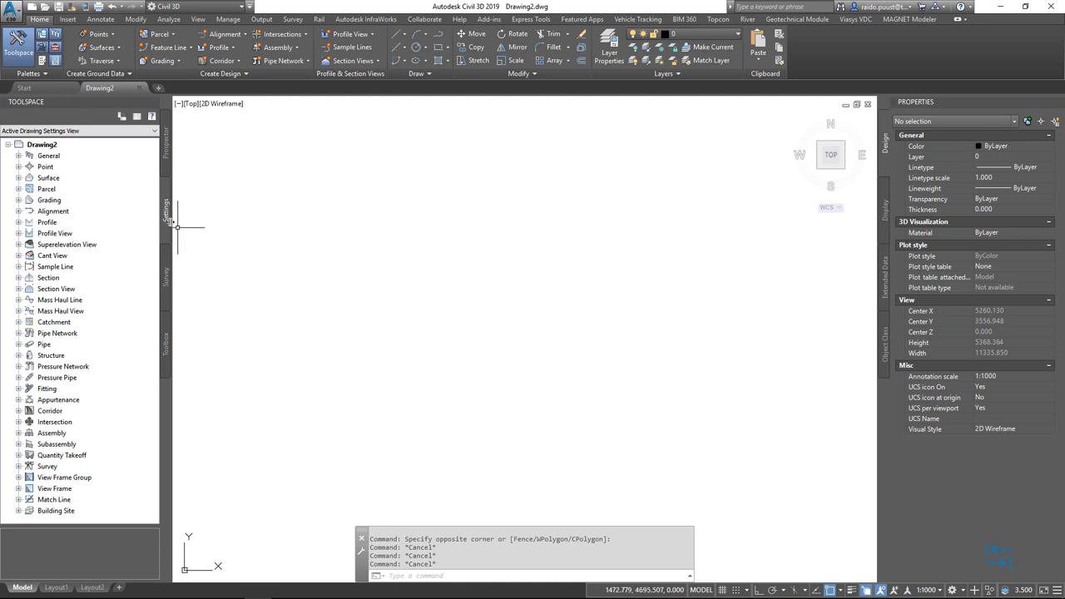
pyautogui.rightClick(56, 147)
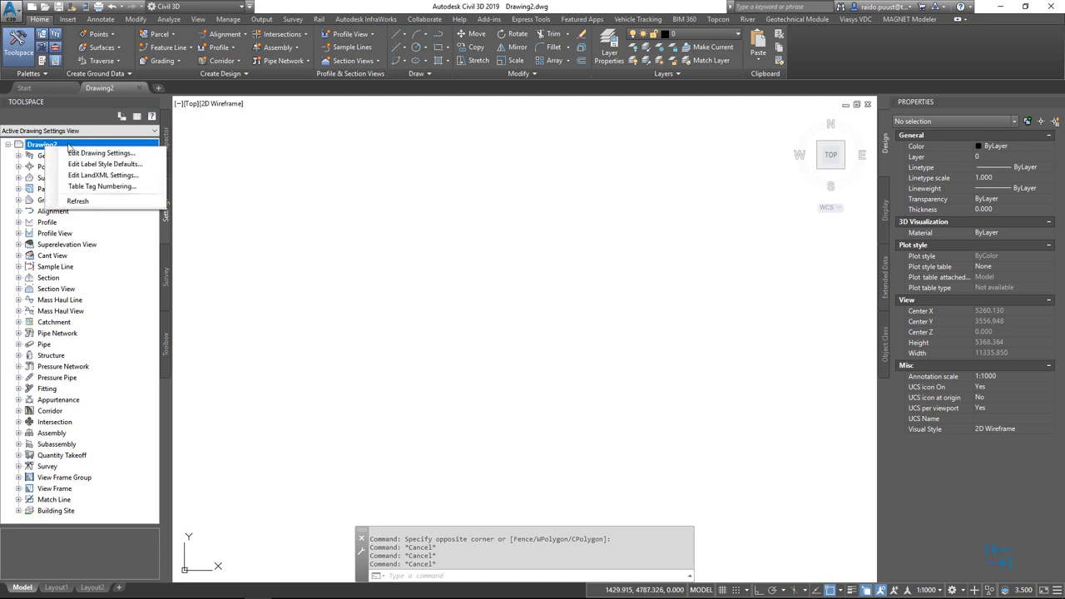
pyautogui.click(101, 153)
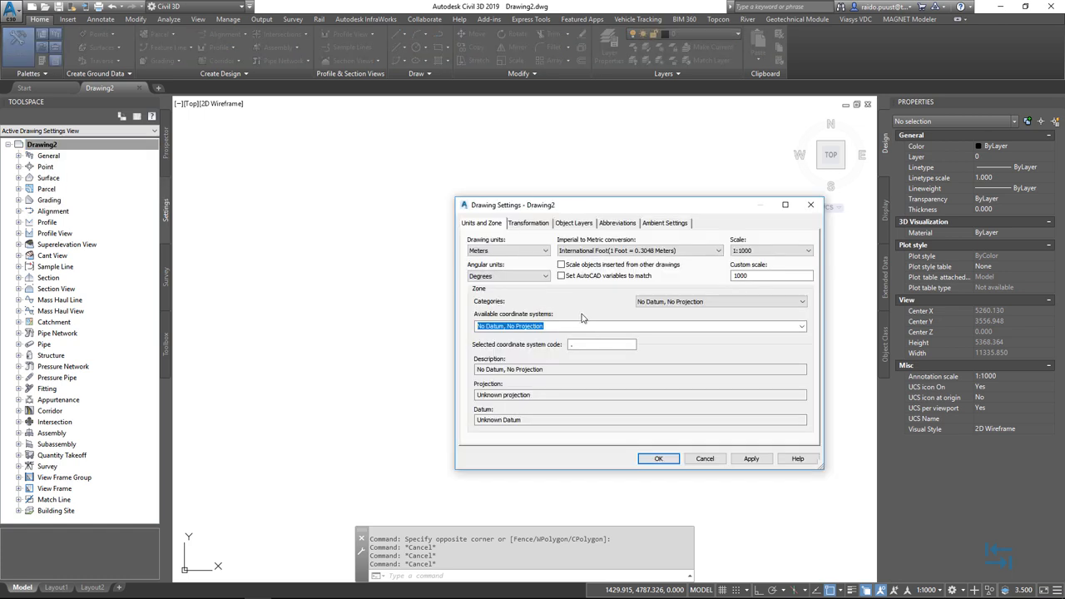
pyautogui.click(707, 302)
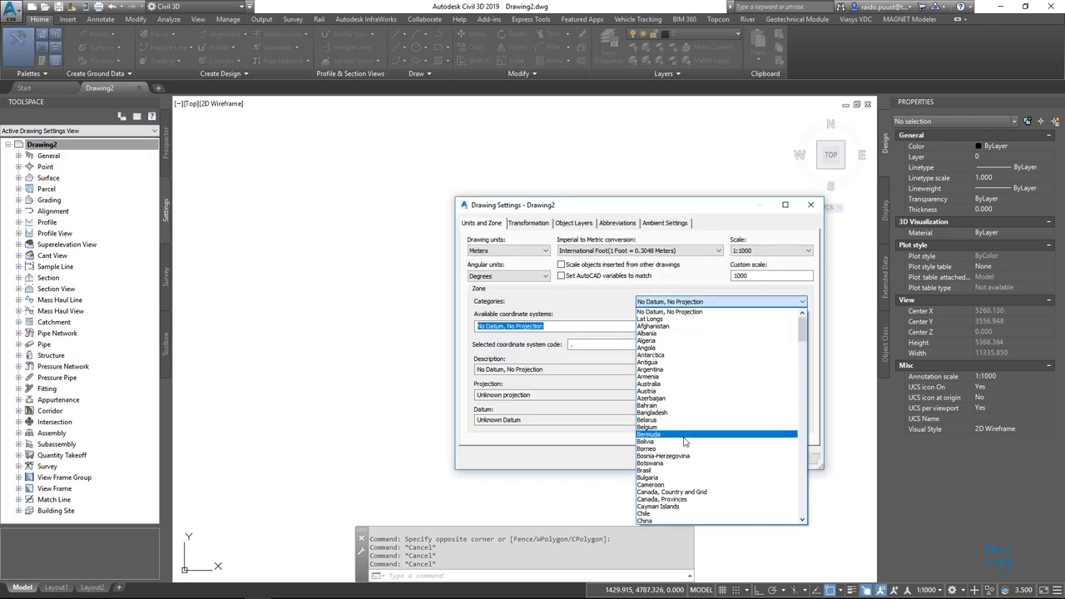
pyautogui.scroll(-3, 682, 454)
pyautogui.click(664, 498)
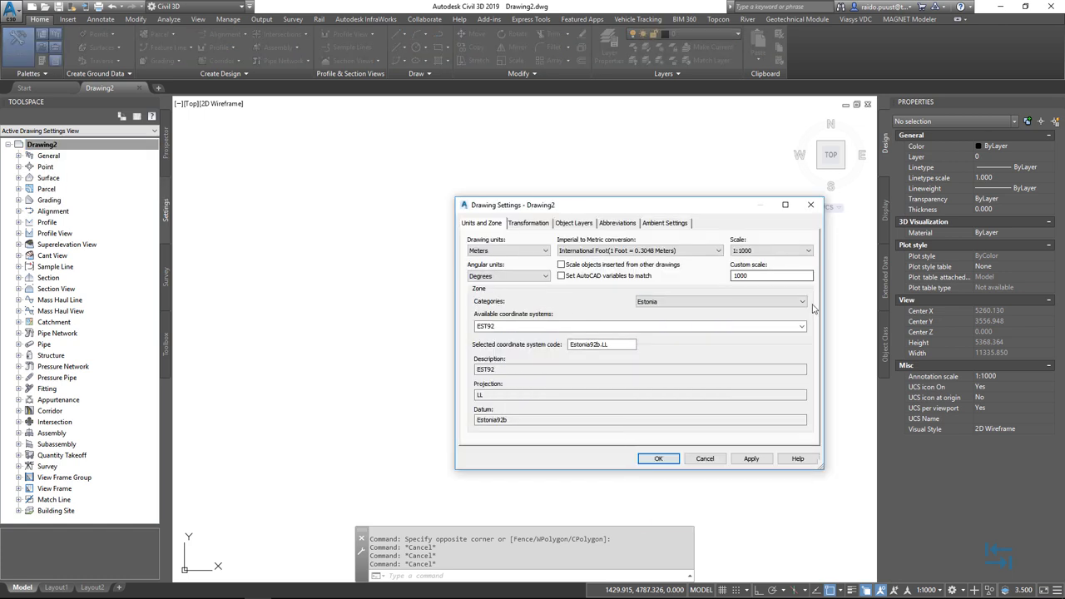
pyautogui.click(802, 327)
pyautogui.click(523, 416)
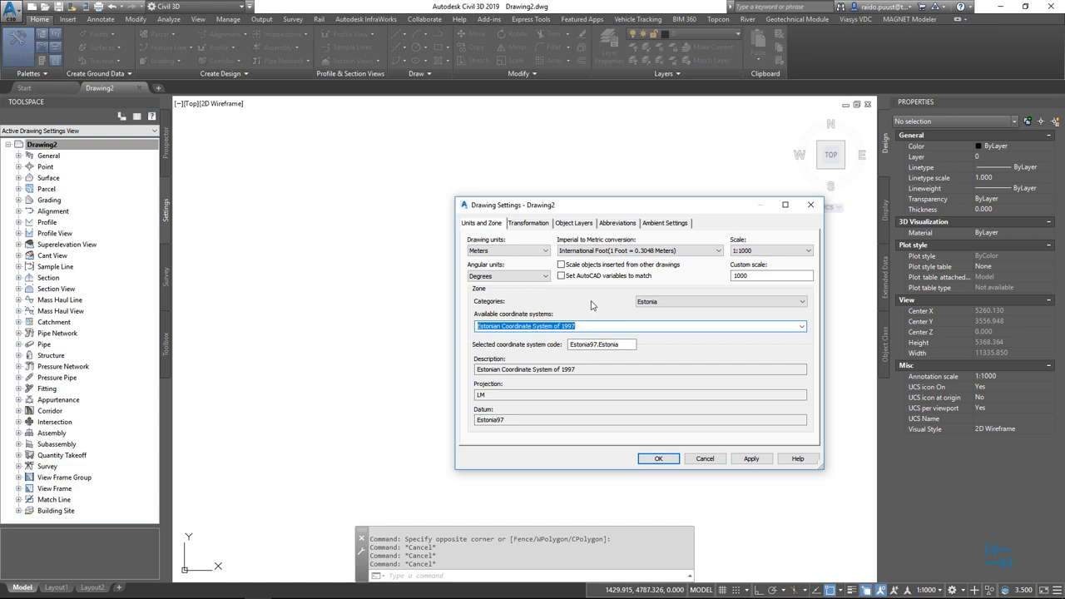
pyautogui.click(752, 459)
pyautogui.click(649, 458)
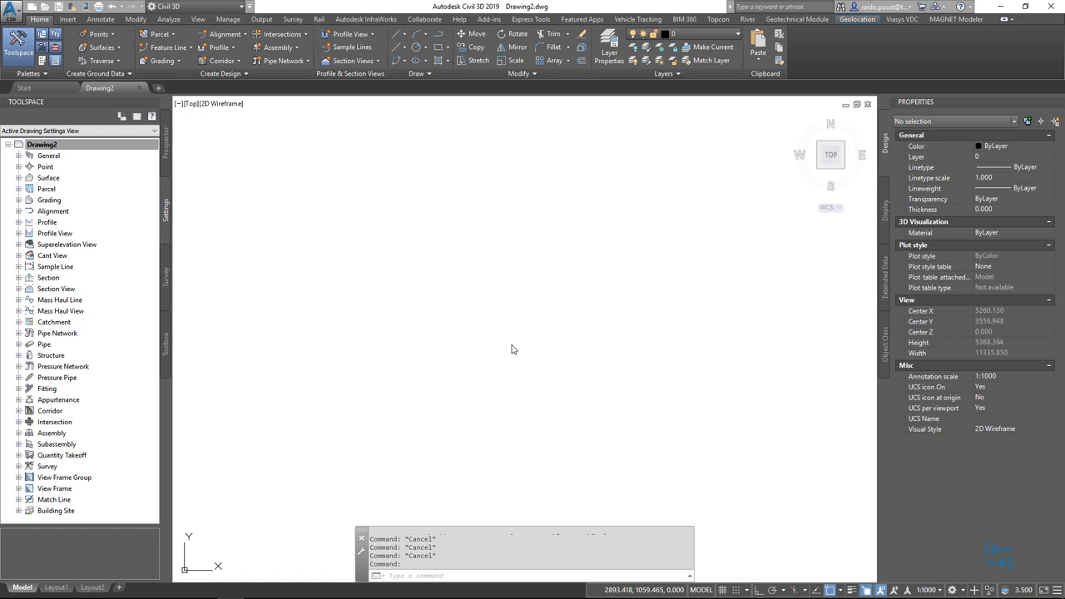
# - Run MAPIMPORT and choose the ESRI shapefile linearfeature__2018-09-01_14-12-24.shp from the export folder
pyautogui.write('m')
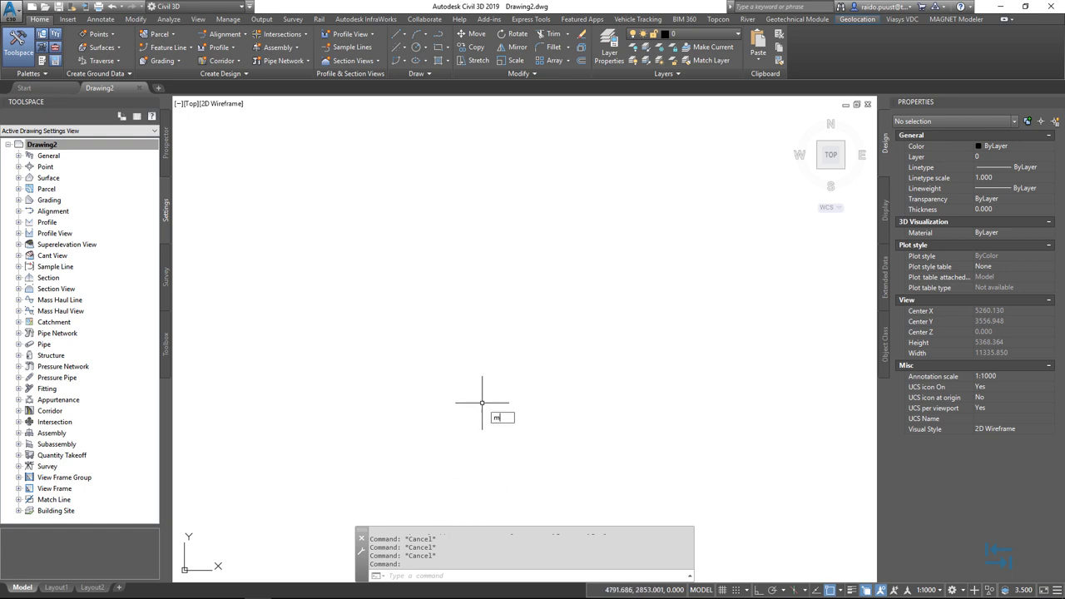
pyautogui.write('apimport')
pyautogui.press('Return')
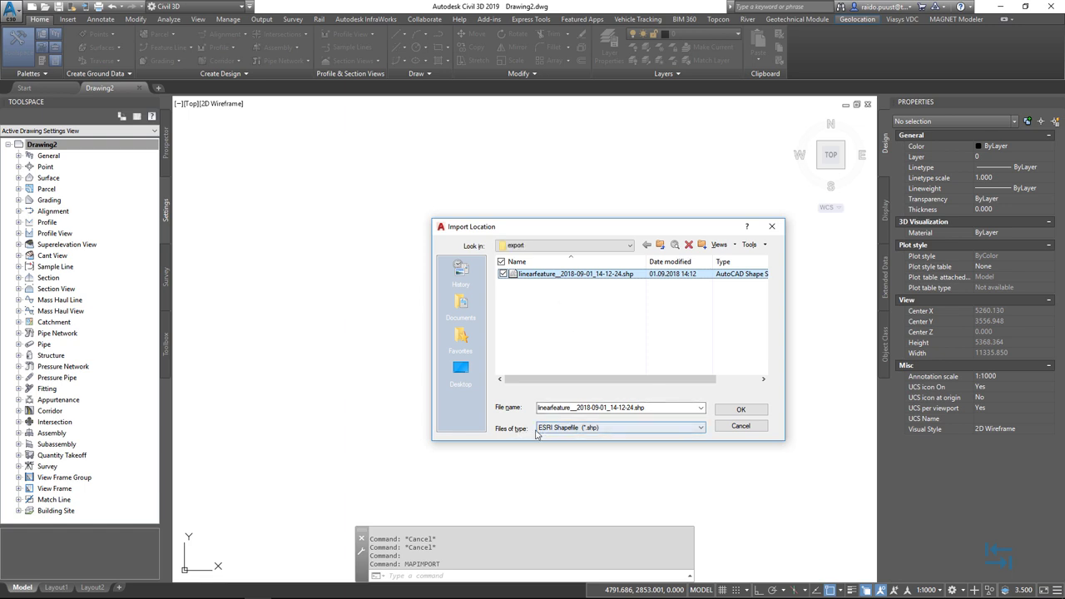
pyautogui.click(561, 432)
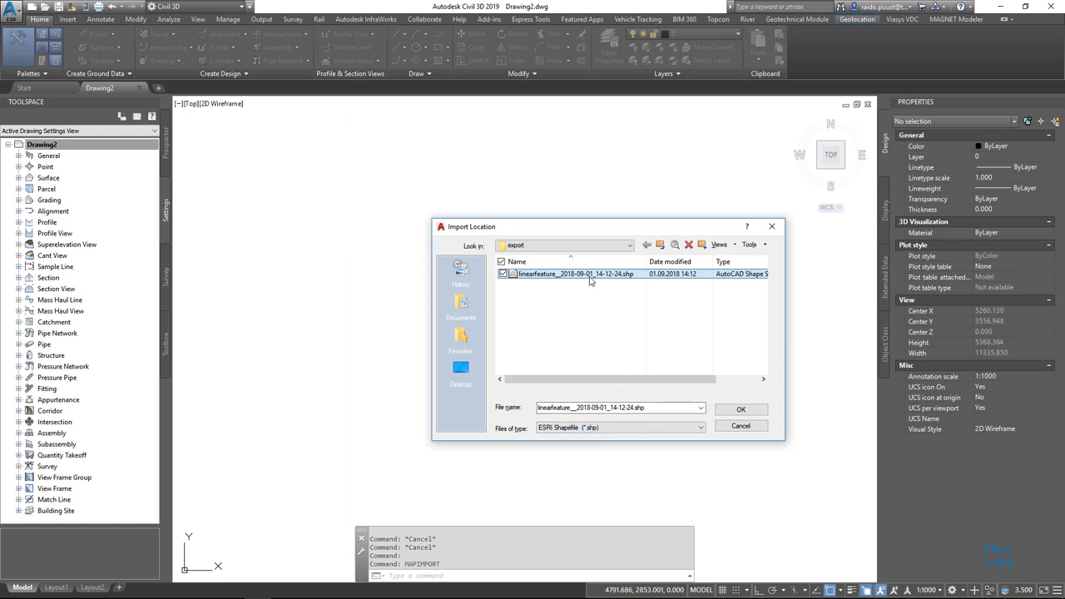
pyautogui.click(741, 410)
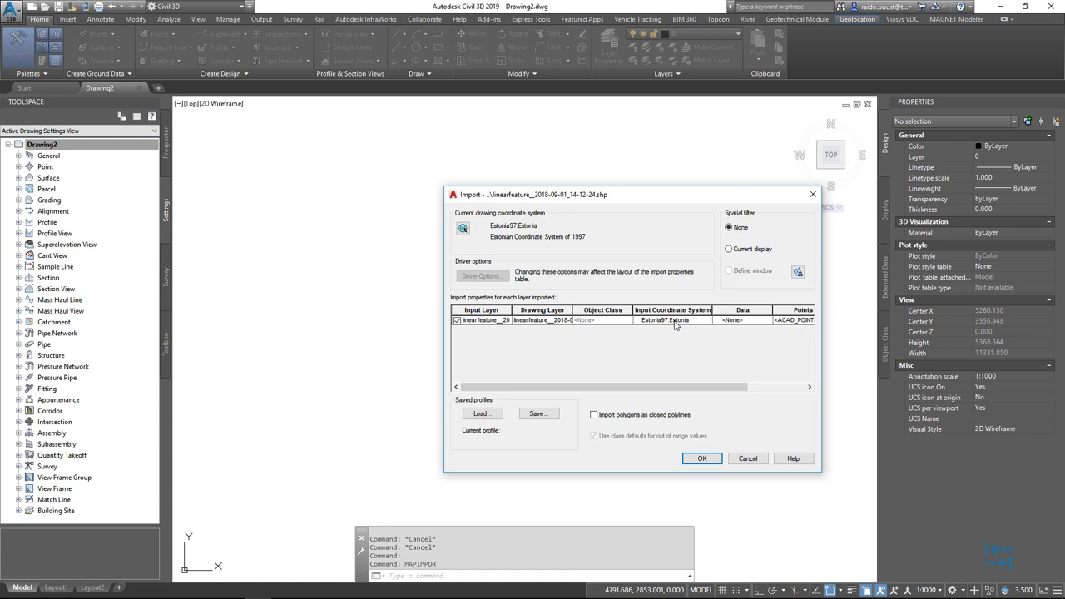
# - Set the layer's attribute data to create object data in table linearfeature__2018-09-01 and import the shapefile
pyautogui.click(759, 323)
pyautogui.click(767, 321)
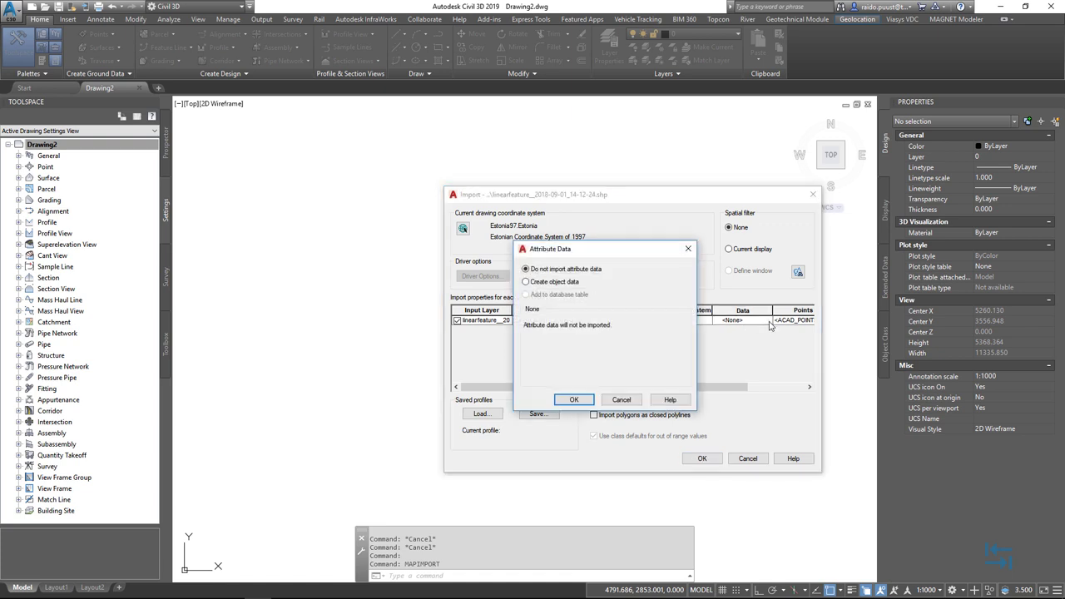
pyautogui.click(575, 283)
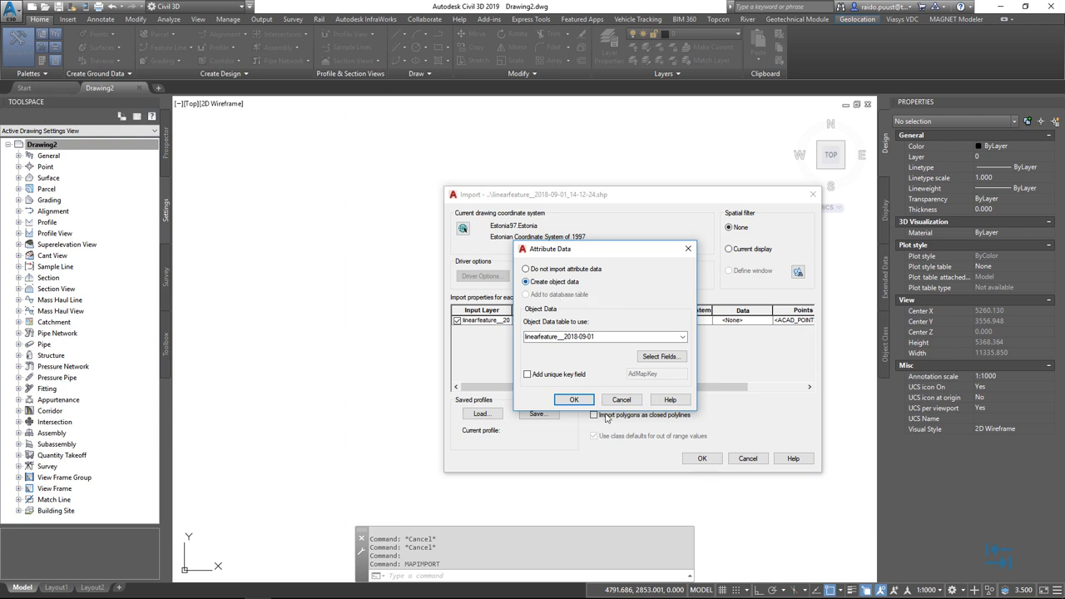
pyautogui.click(574, 400)
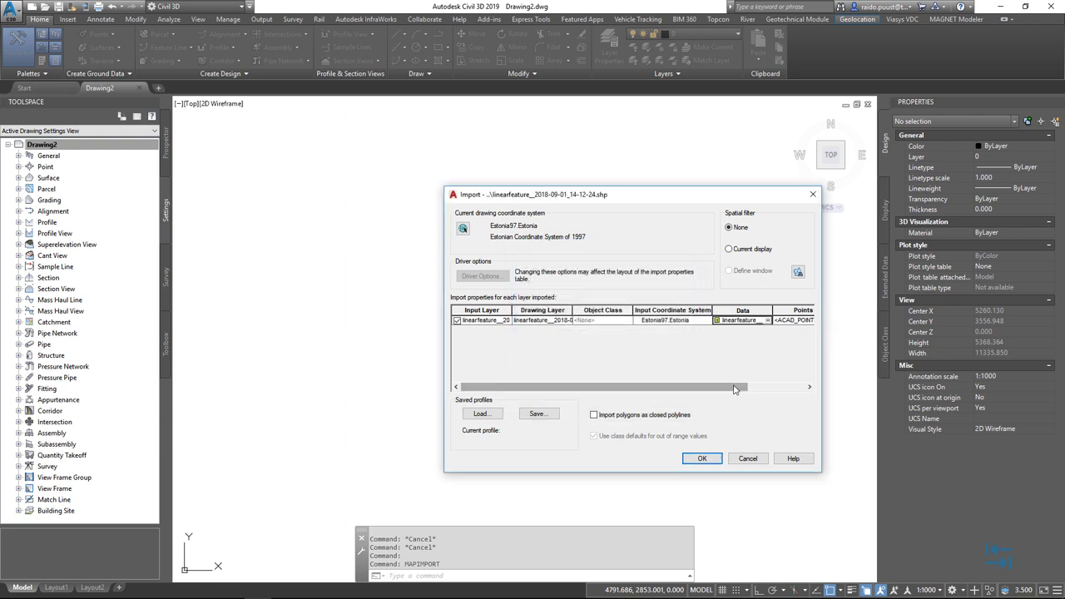
pyautogui.click(704, 459)
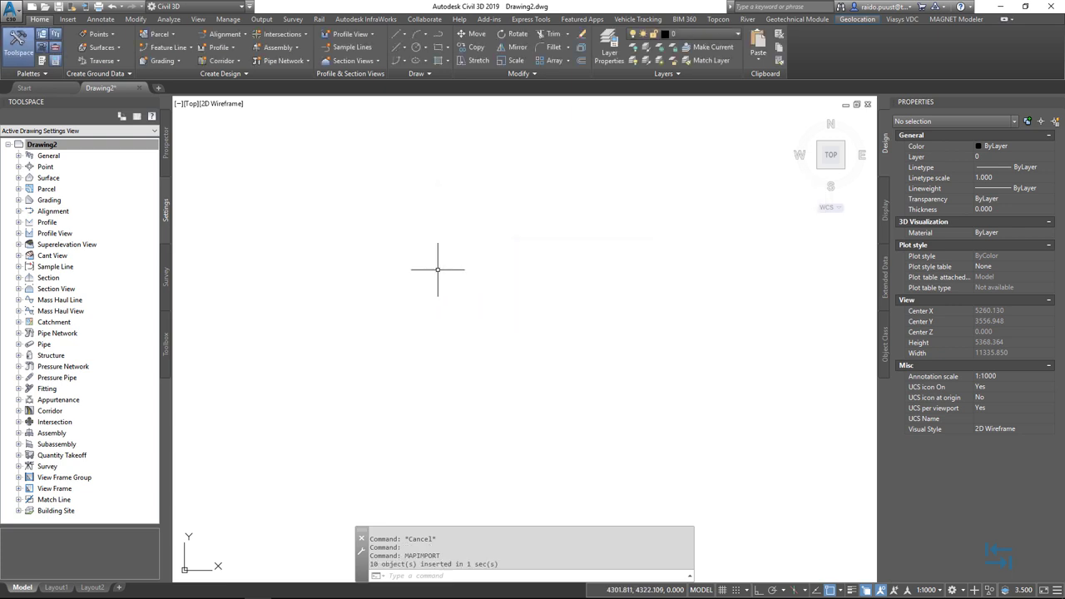
# - Examine the object data, especially the FeatureCode, of the imported centre line, paint stripe and both pavement edge polylines
pyautogui.middleClick(441, 268)
pyautogui.middleClick(441, 268)
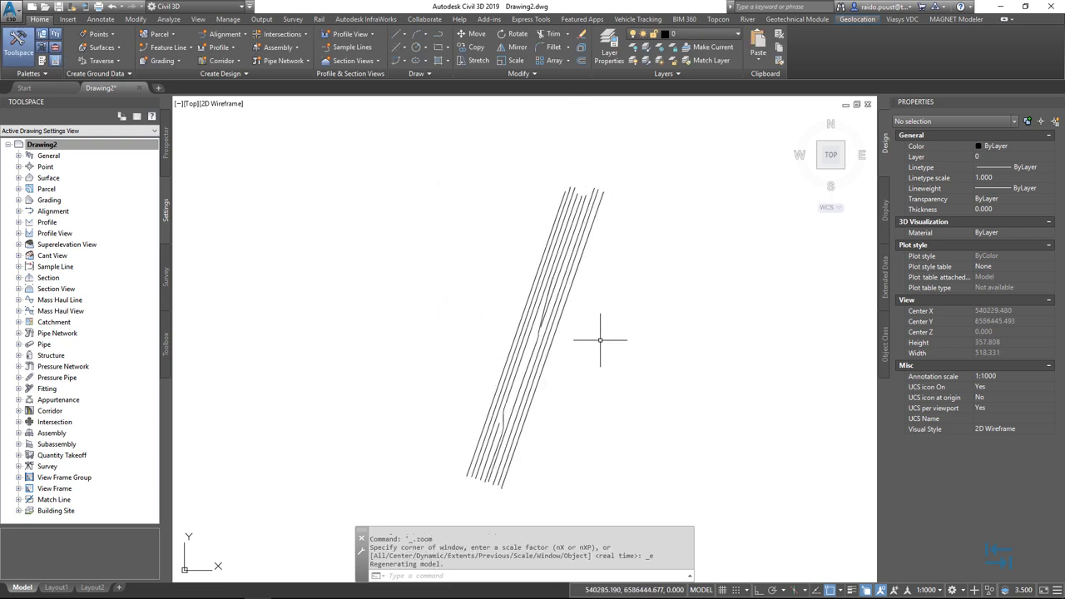
pyautogui.moveTo(573, 362); pyautogui.dragTo(605, 323, button='middle')
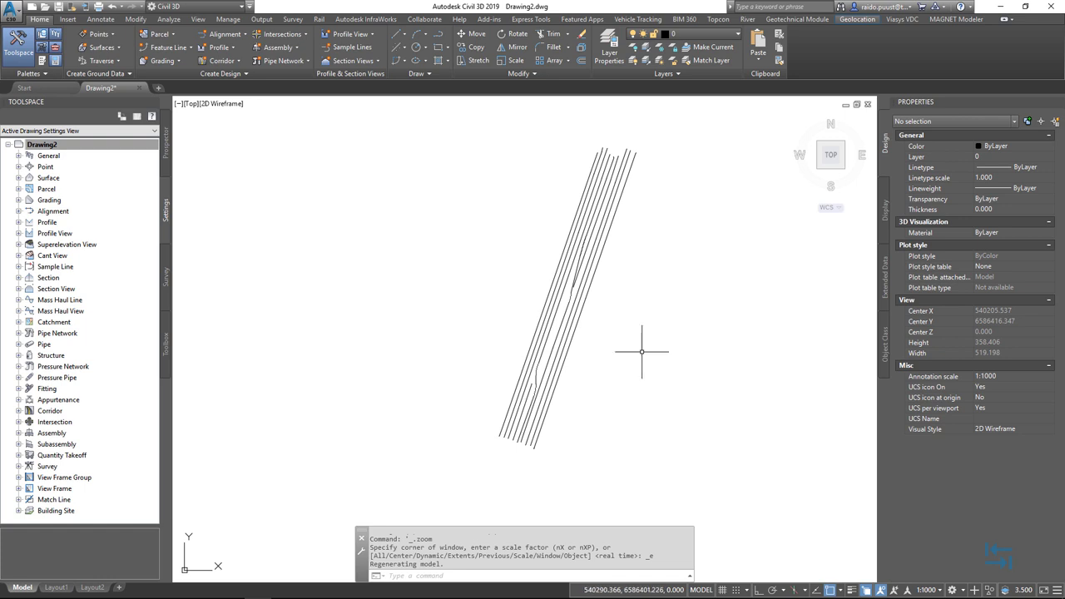
pyautogui.scroll(4, 571, 321)
pyautogui.press('Escape')
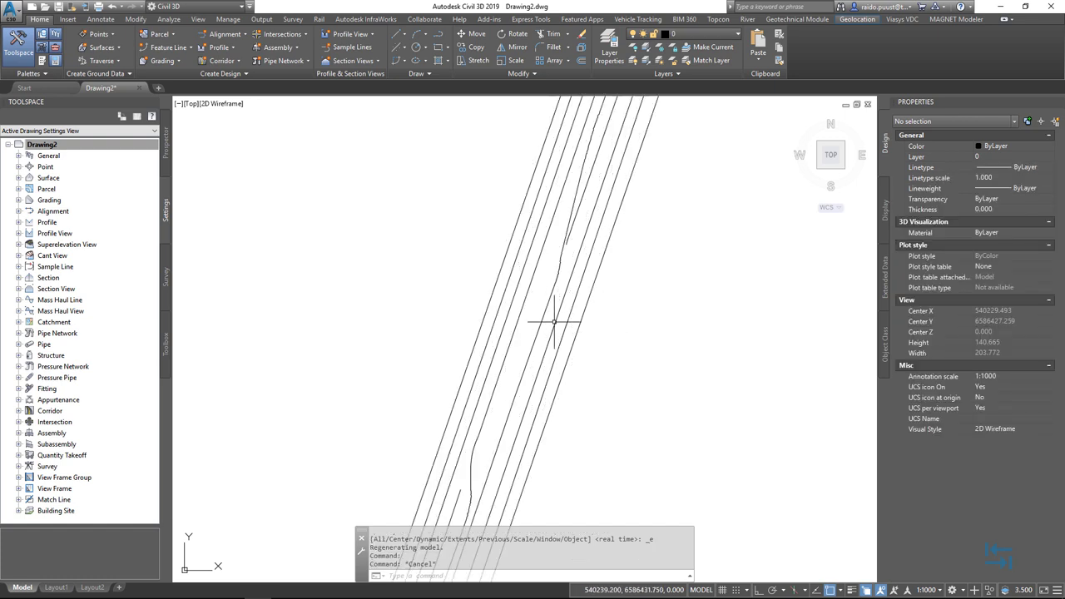
pyautogui.click(552, 326)
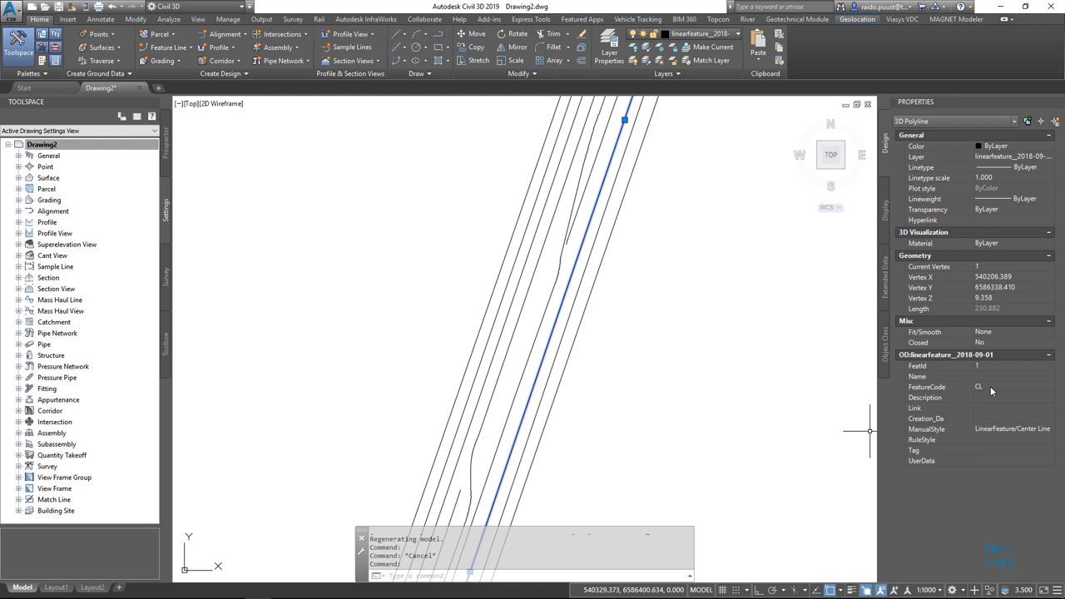
pyautogui.press('Escape')
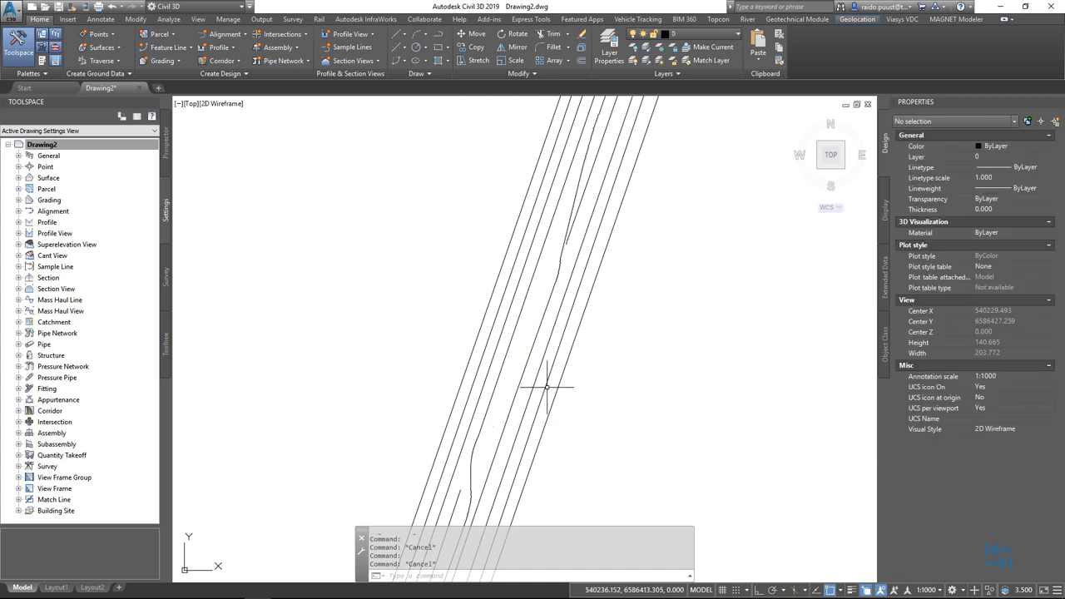
pyautogui.click(547, 381)
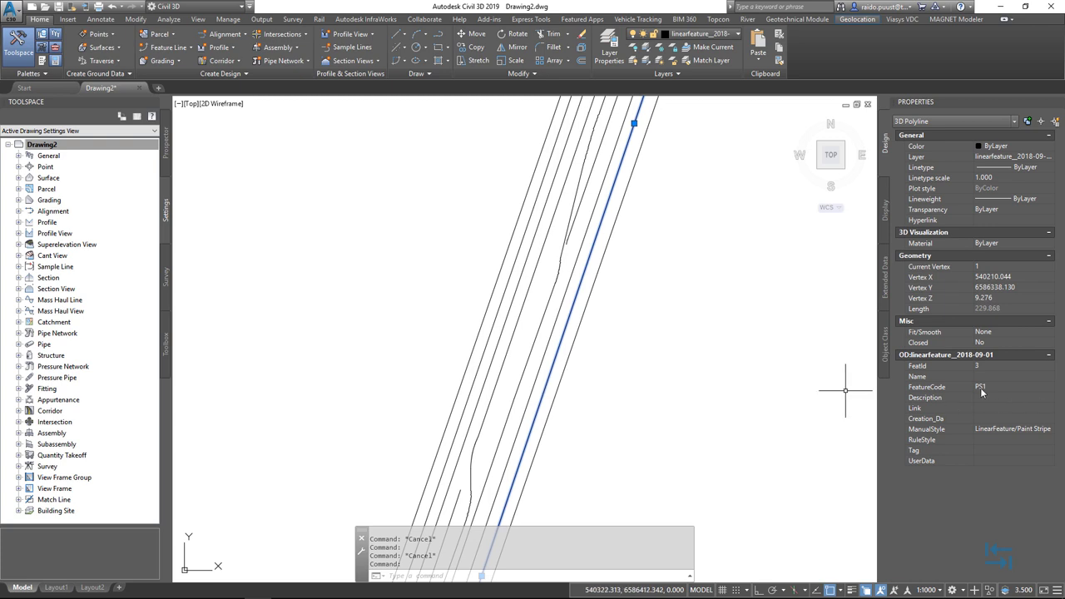
pyautogui.press('Escape')
pyautogui.click(563, 372)
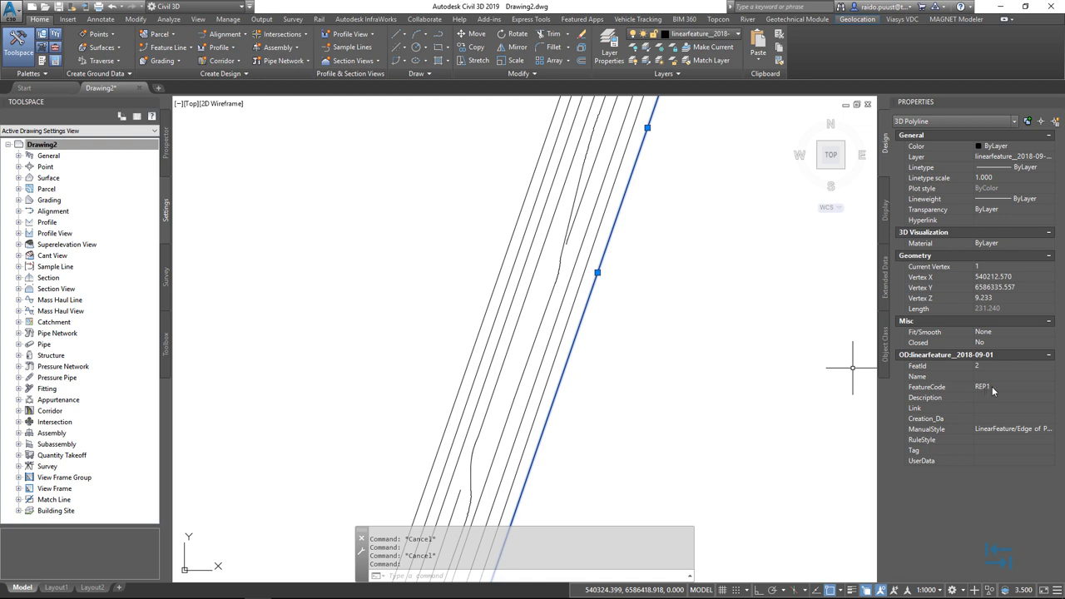
pyautogui.press('Escape')
pyautogui.click(541, 322)
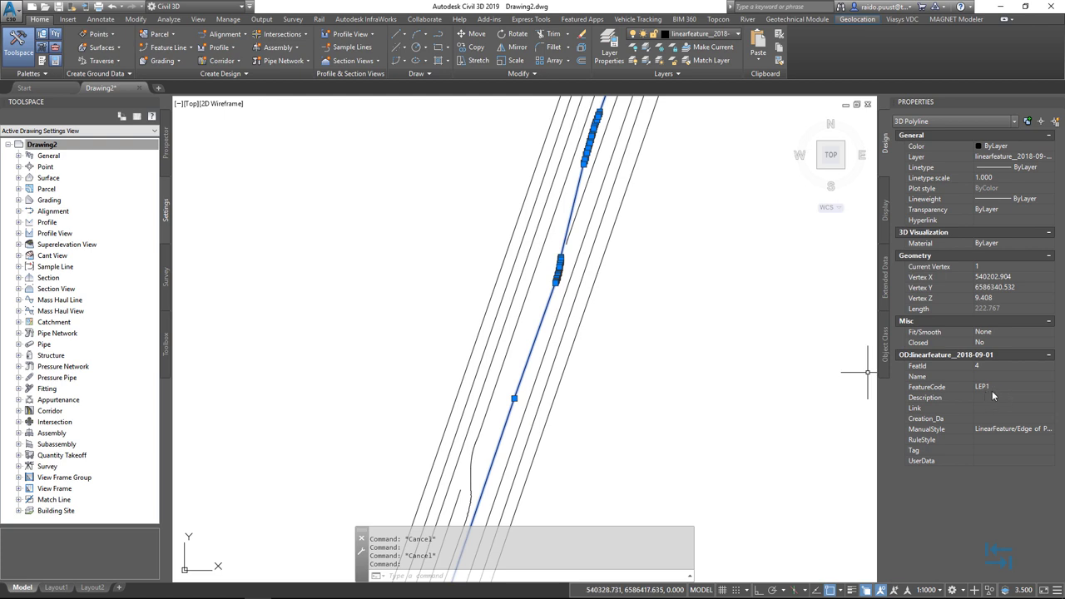
pyautogui.press('Escape')
pyautogui.scroll(-5, 576, 344)
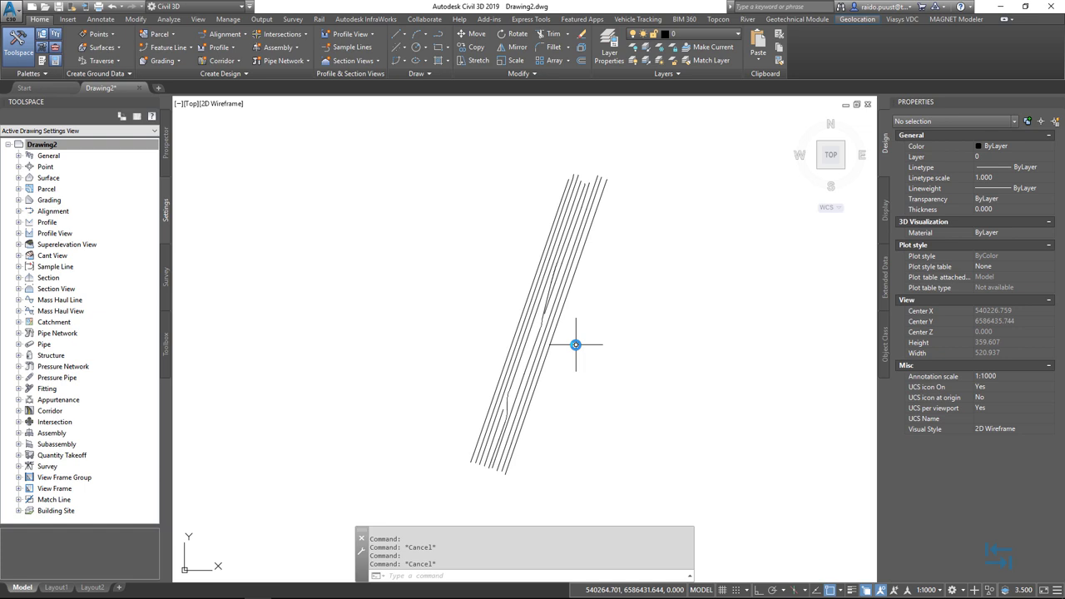
# - Create a TIN surface named EG
pyautogui.click(166, 158)
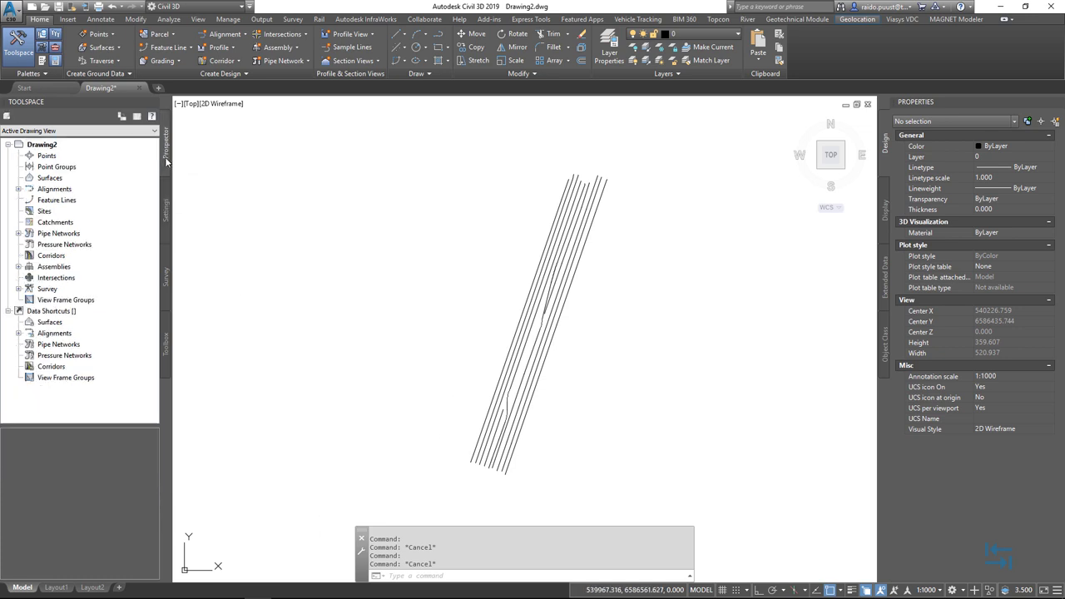
pyautogui.rightClick(49, 177)
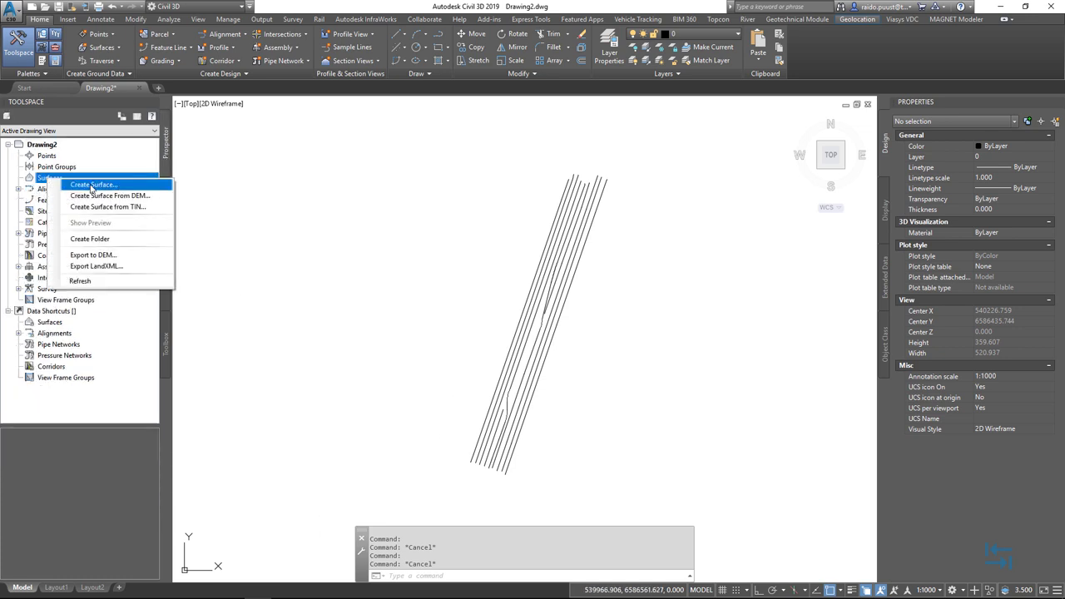
pyautogui.click(446, 281)
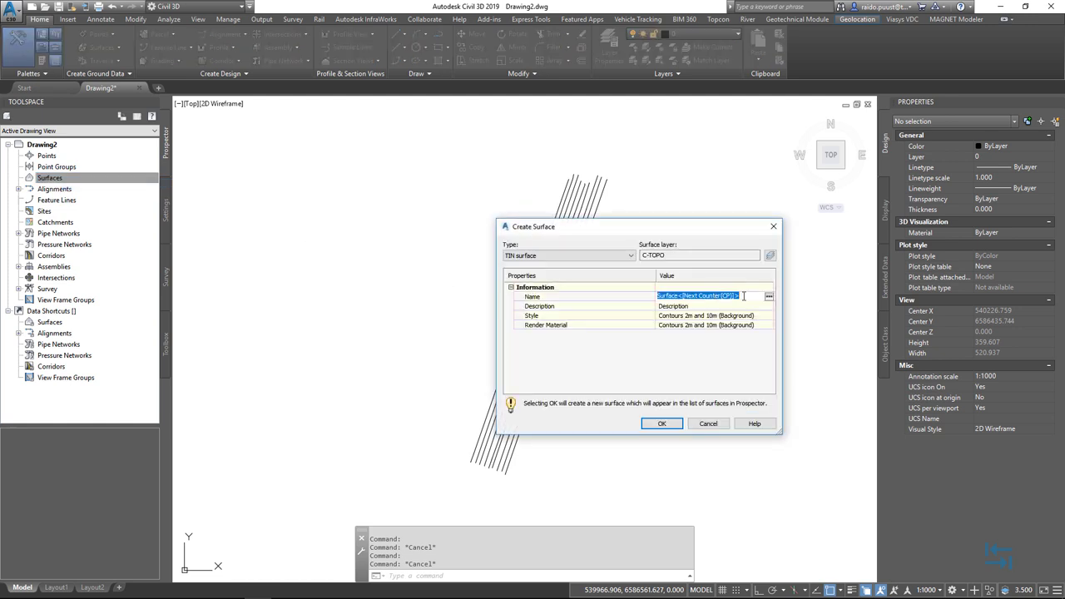
pyautogui.write('EG')
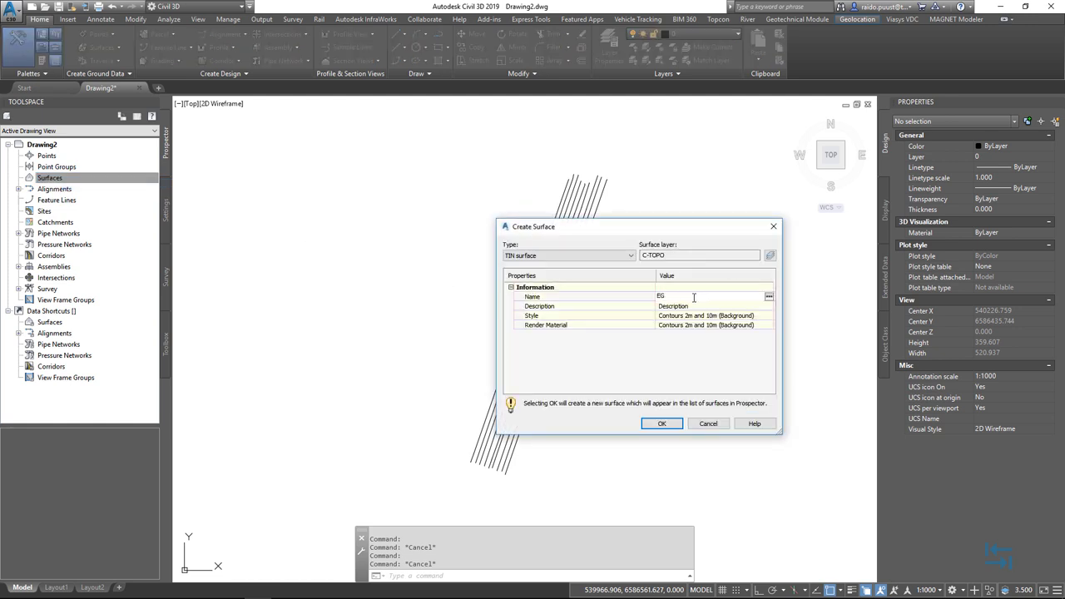
pyautogui.click(662, 424)
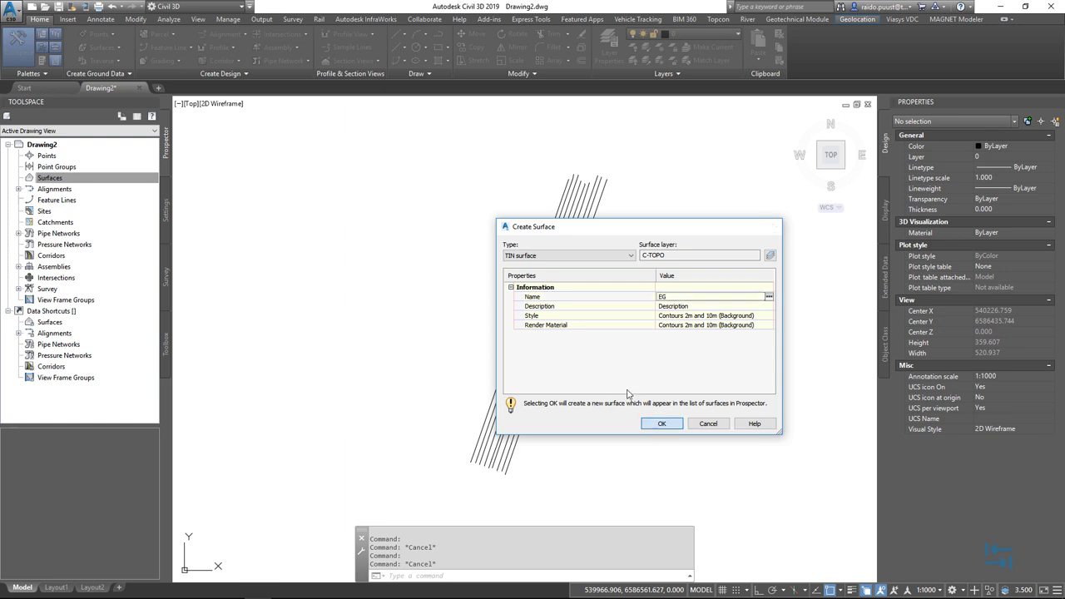
# - Add the point file transversepoints__2018-09-01_14-12-25.csv to the EG surface definition in ENZ (comma delimited) format
pyautogui.click(18, 178)
pyautogui.click(29, 189)
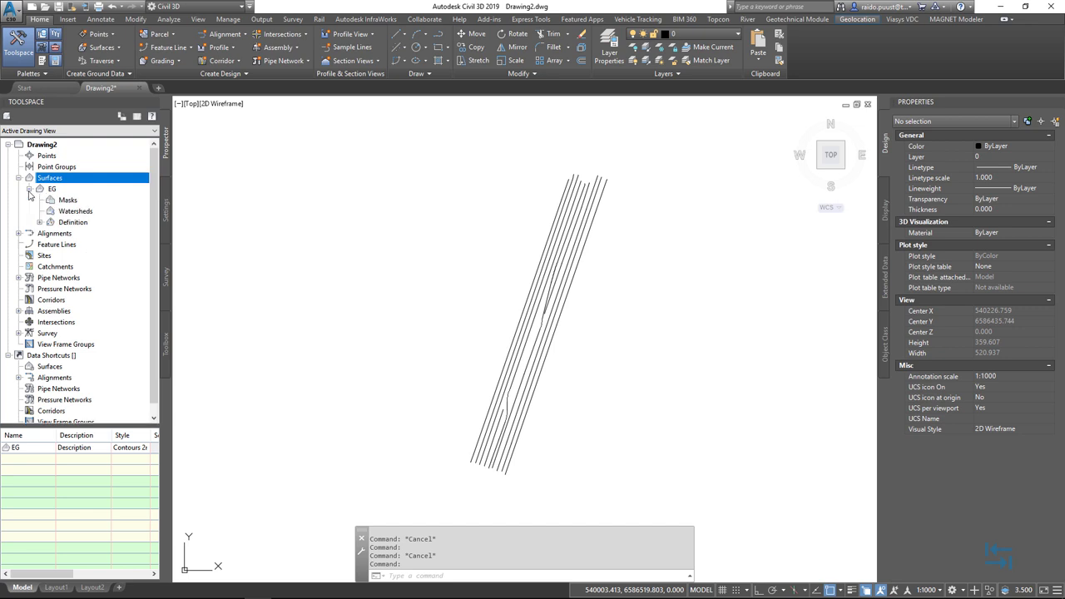
pyautogui.click(40, 223)
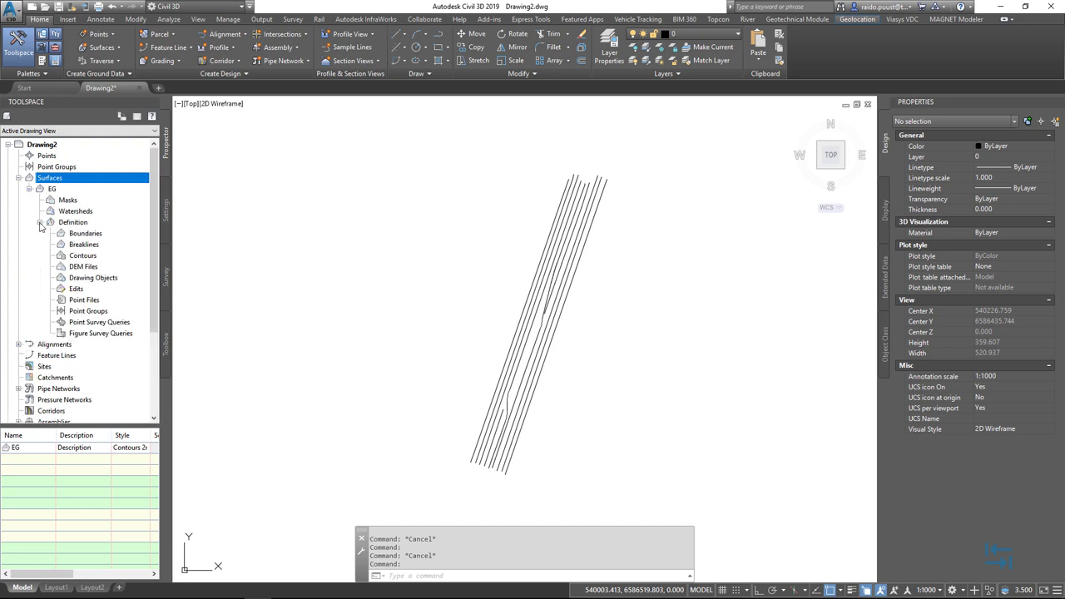
pyautogui.rightClick(96, 300)
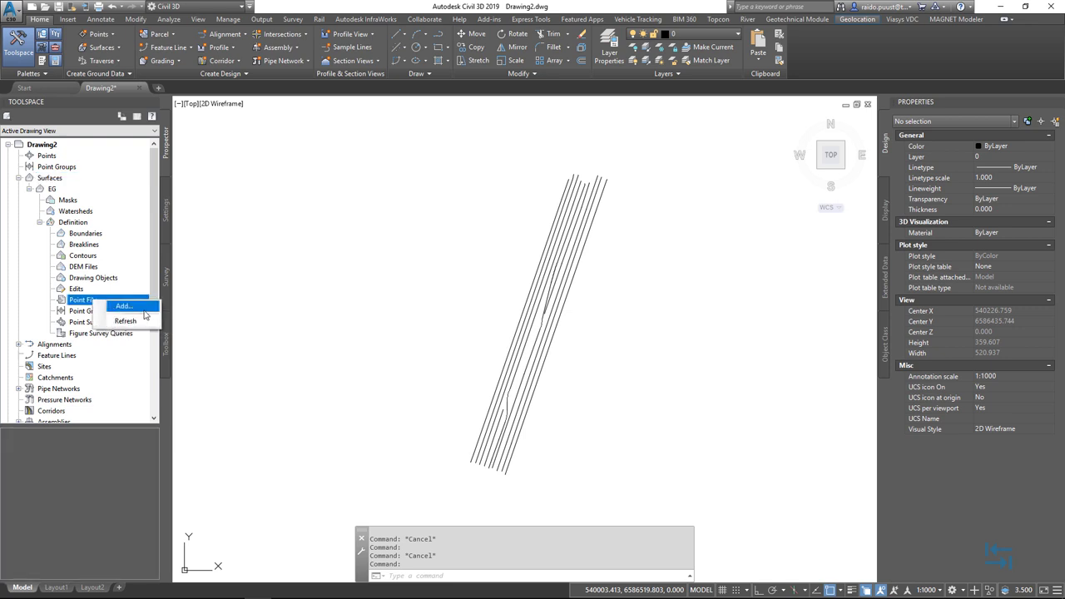
pyautogui.click(143, 308)
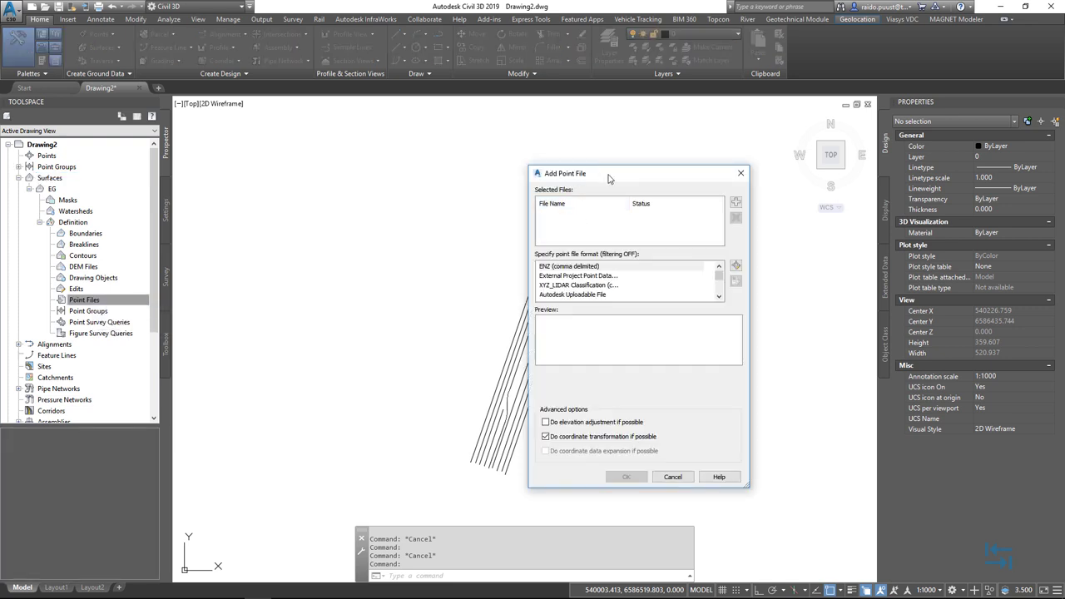
pyautogui.click(737, 203)
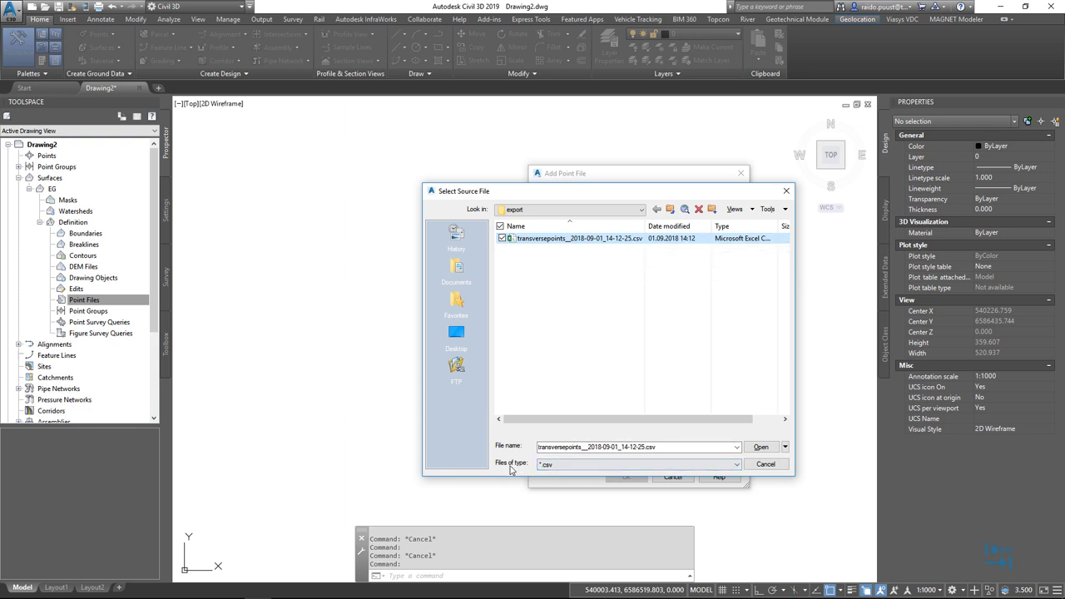
pyautogui.click(760, 447)
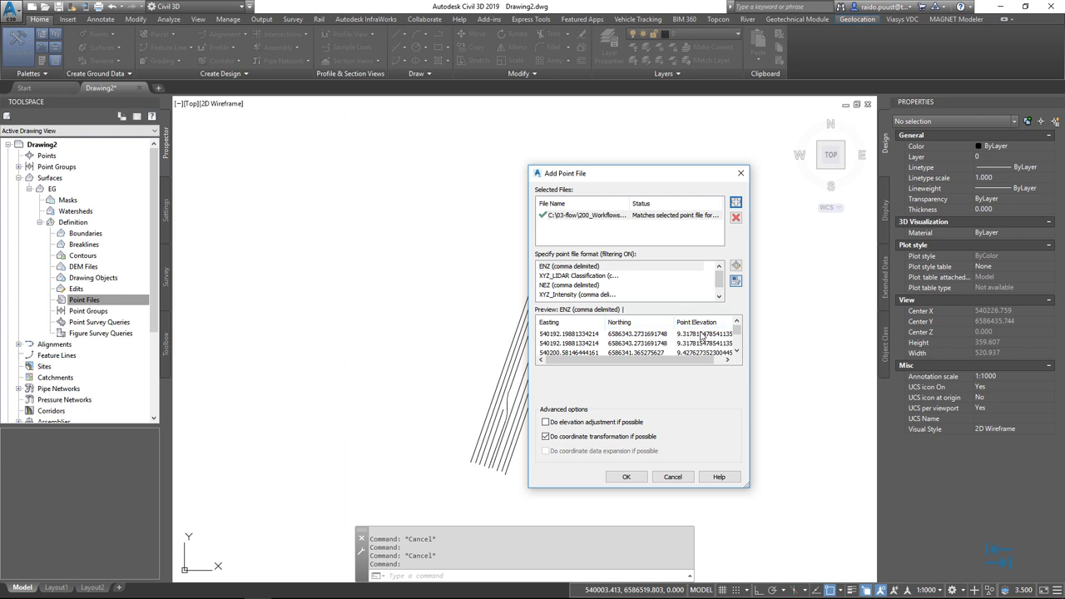
pyautogui.click(626, 477)
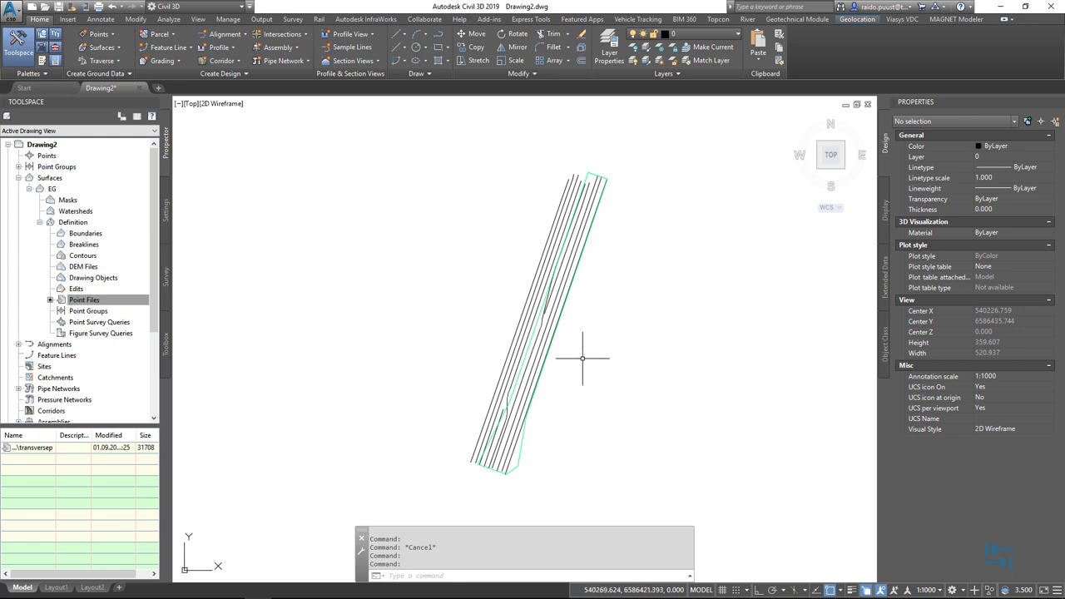
# - Set the EG surface's style to the 1m and 5m background contours
pyautogui.scroll(3, 583, 358)
pyautogui.scroll(-1, 571, 283)
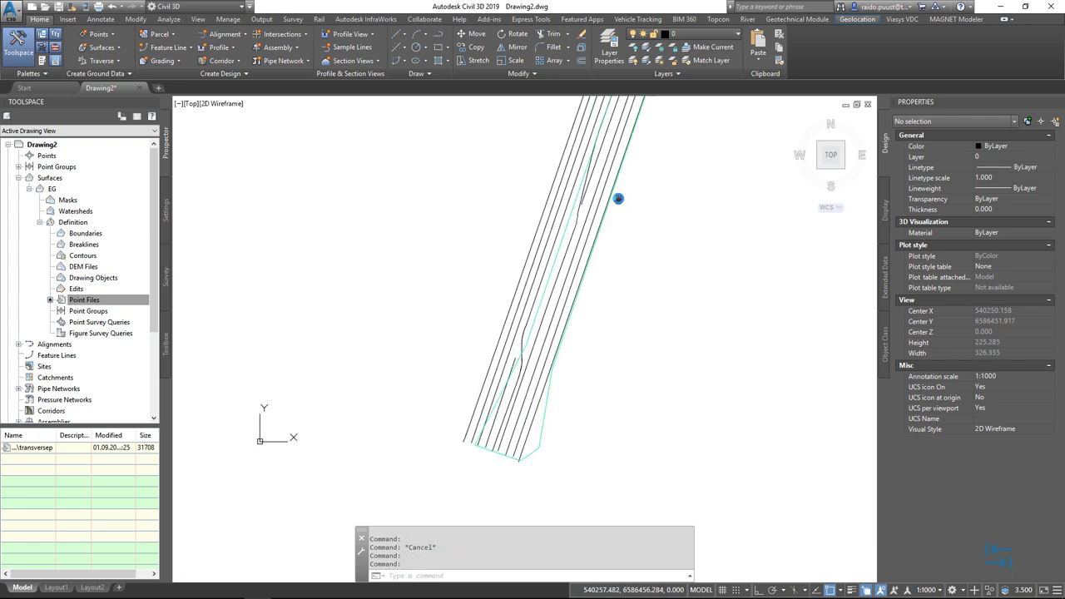
pyautogui.click(562, 238)
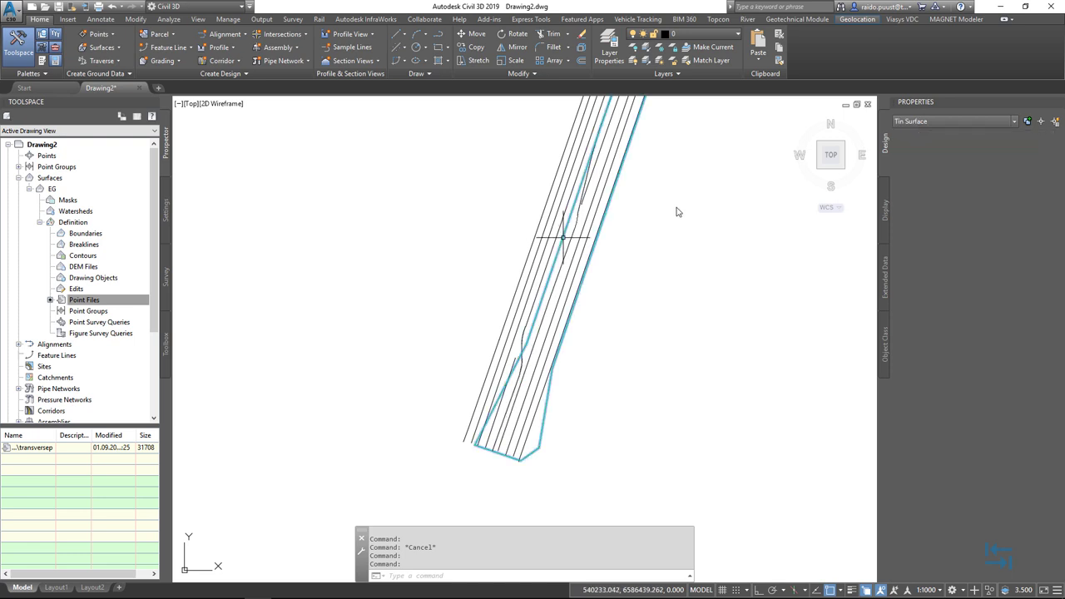
pyautogui.click(1048, 160)
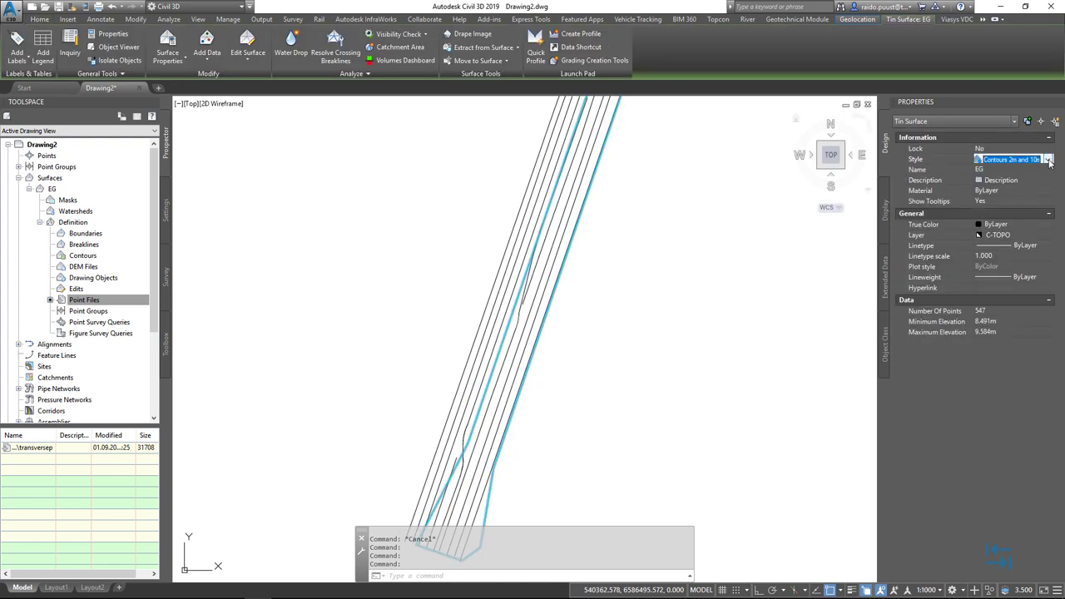
pyautogui.click(1048, 160)
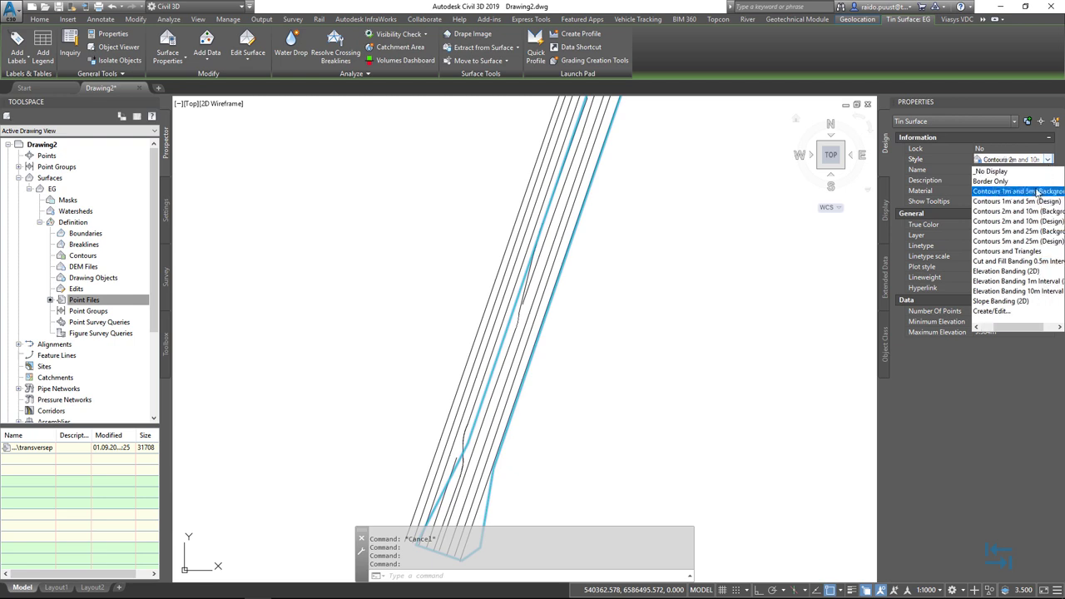
pyautogui.click(1029, 192)
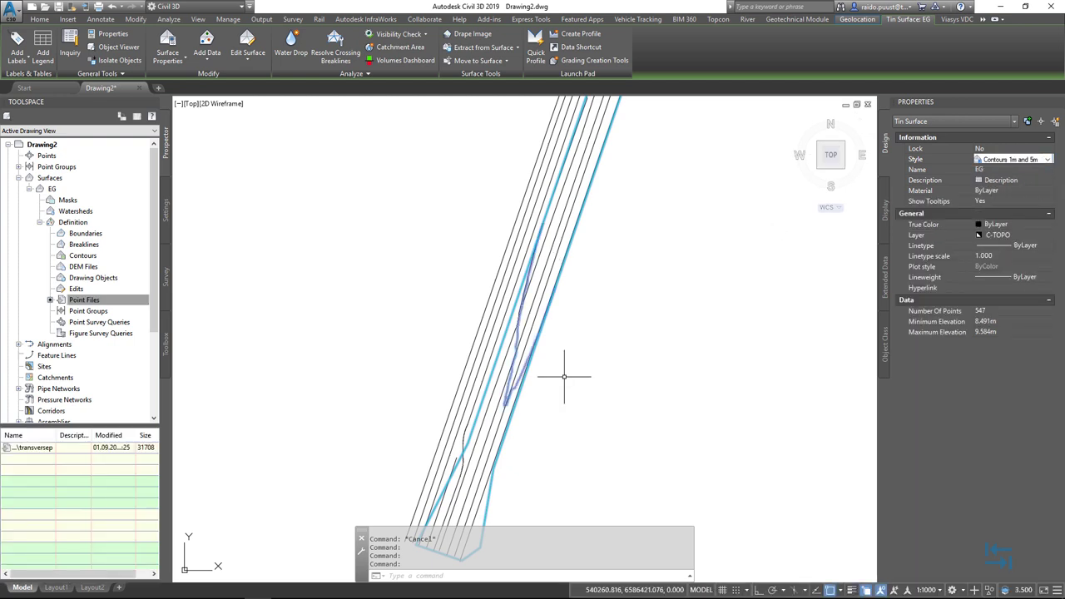
# - Deselect the EG surface and examine its contours and border along the imported road lines
pyautogui.scroll(2, 562, 383)
pyautogui.press('Escape')
pyautogui.scroll(3, 512, 383)
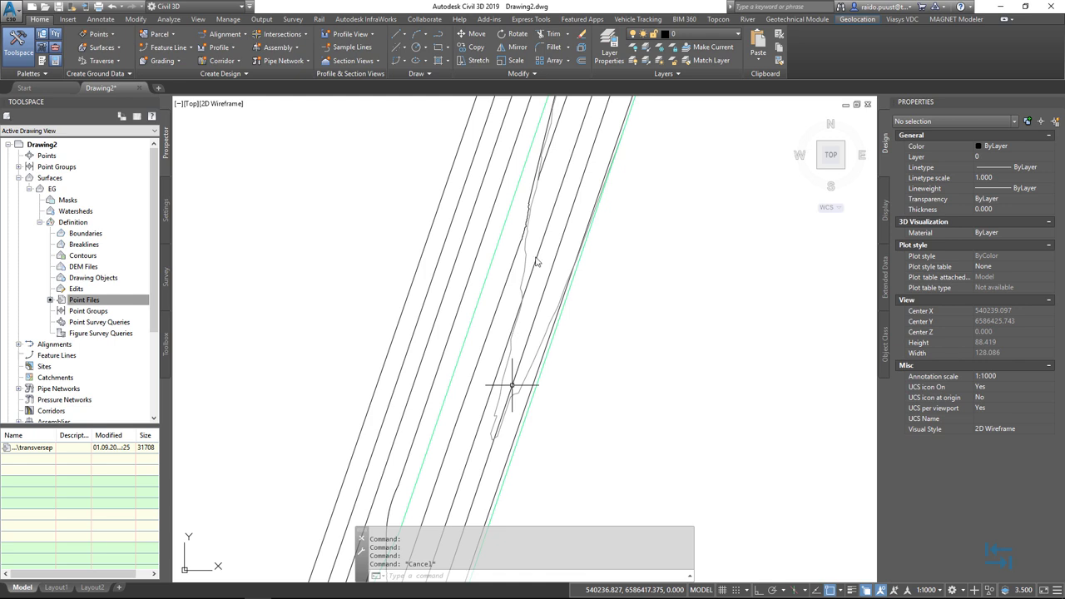
pyautogui.scroll(-2, 620, 326)
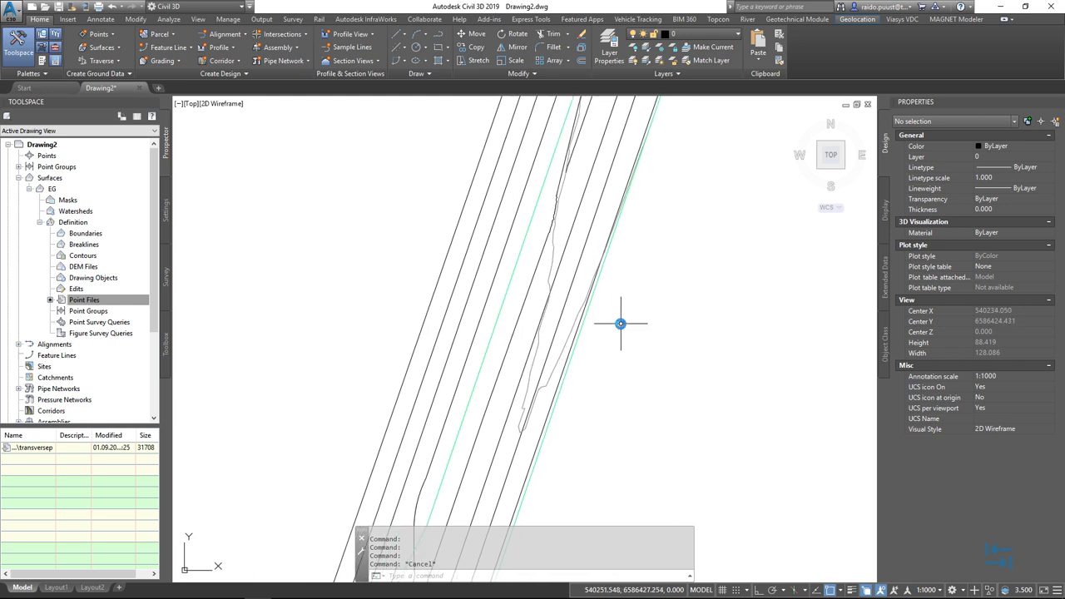
pyautogui.scroll(-2, 638, 323)
pyautogui.scroll(2, 605, 324)
pyautogui.scroll(-2, 571, 347)
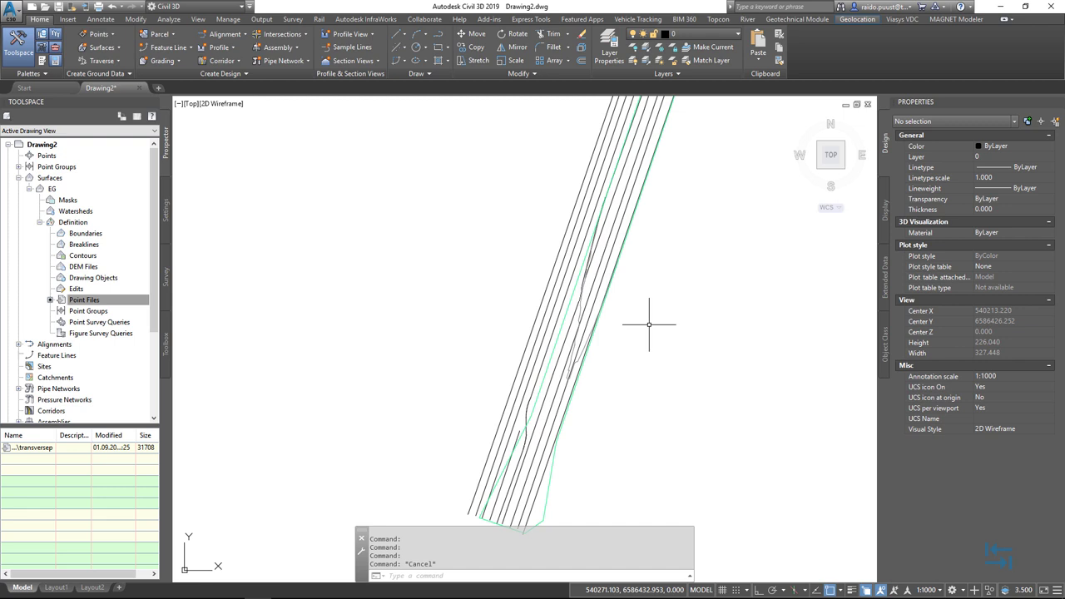
pyautogui.moveTo(637, 297); pyautogui.dragTo(613, 330, button='middle')
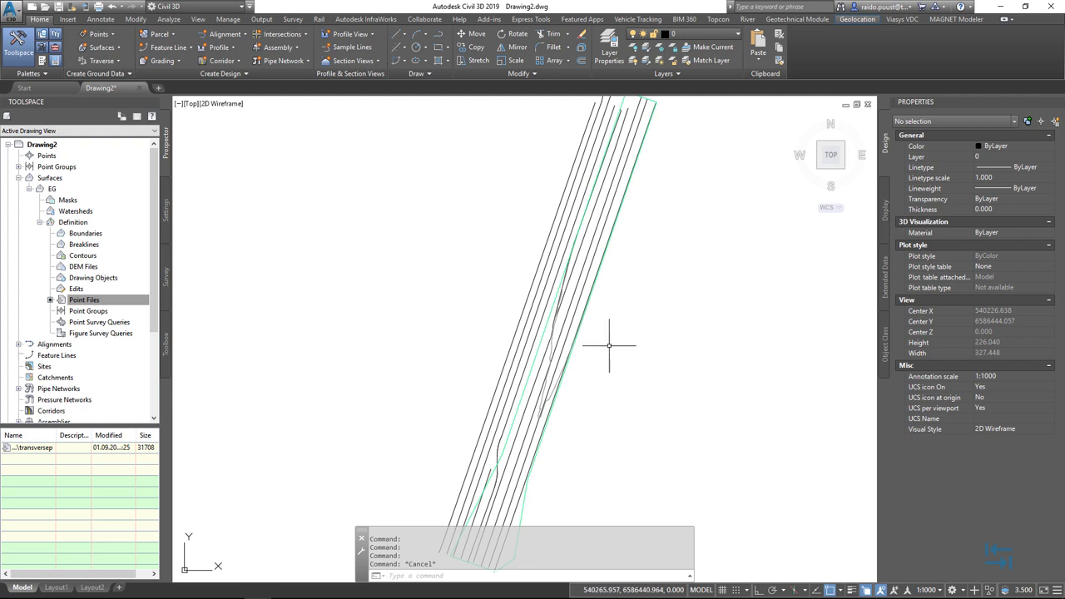
# - Draw a line about 49 m long straight across the road lines near the middle of the EG surface
pyautogui.write('L')
pyautogui.press('Return')
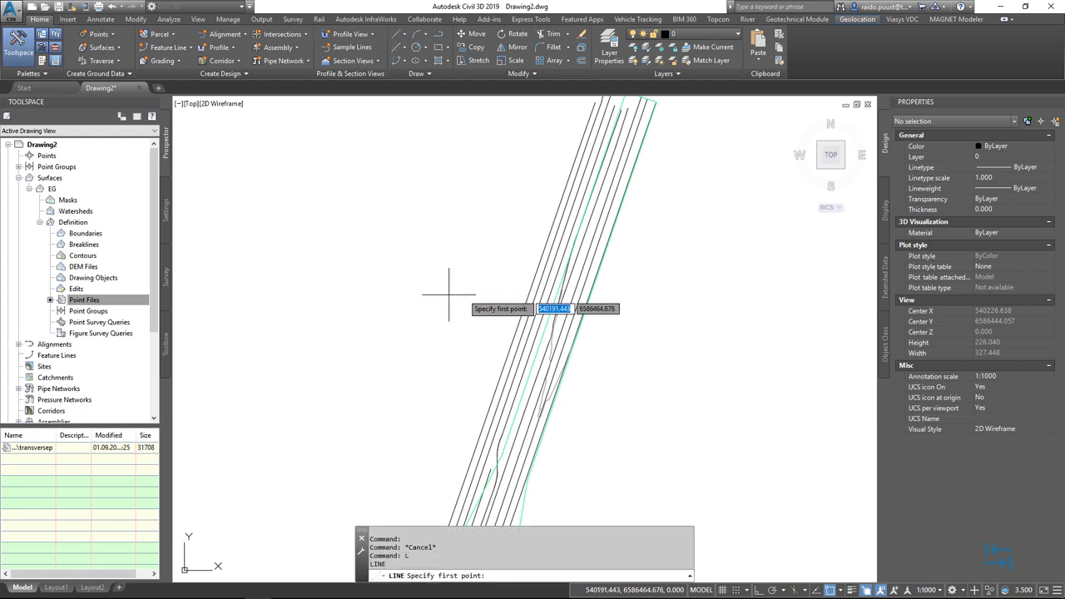
pyautogui.click(503, 306)
pyautogui.click(603, 335)
pyautogui.press('Escape')
# - Create a quick profile of EG along the crossing line with the Full Grid view style, placed beside the road
pyautogui.click(605, 334)
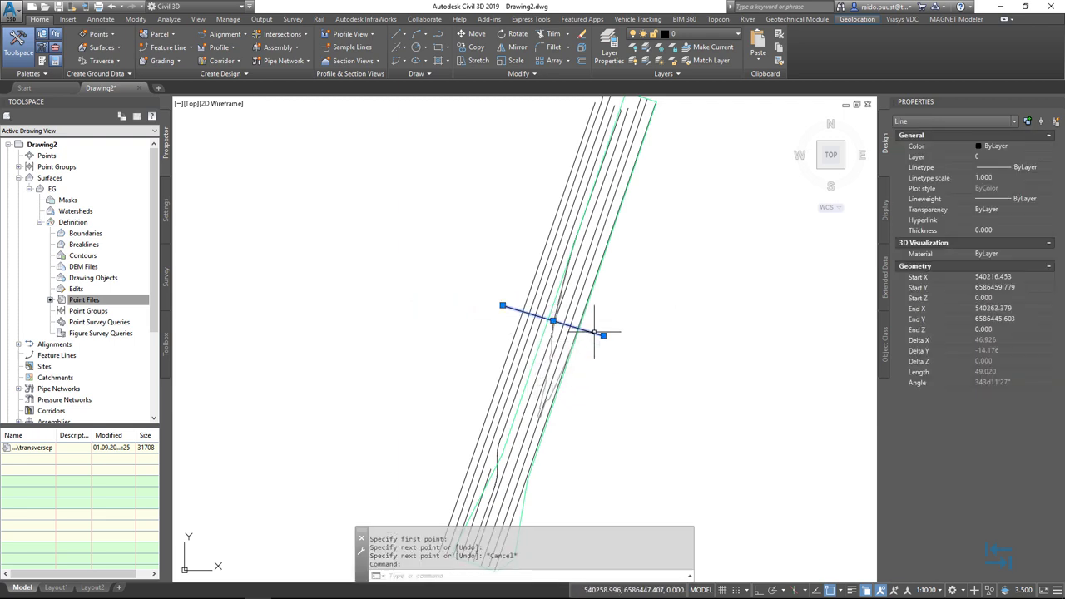
pyautogui.rightClick(661, 339)
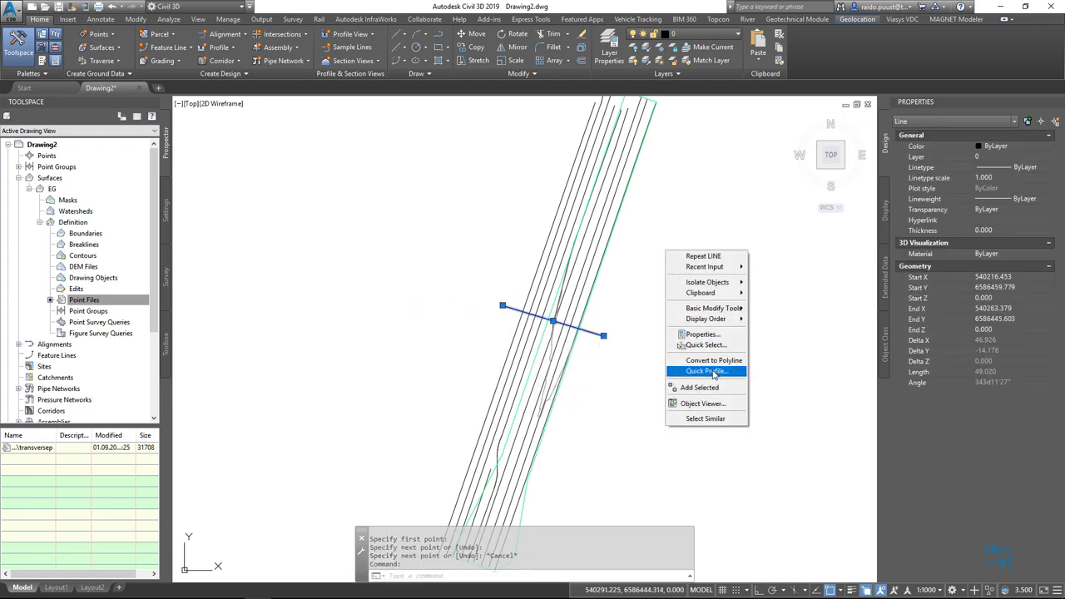
pyautogui.click(716, 371)
pyautogui.click(513, 332)
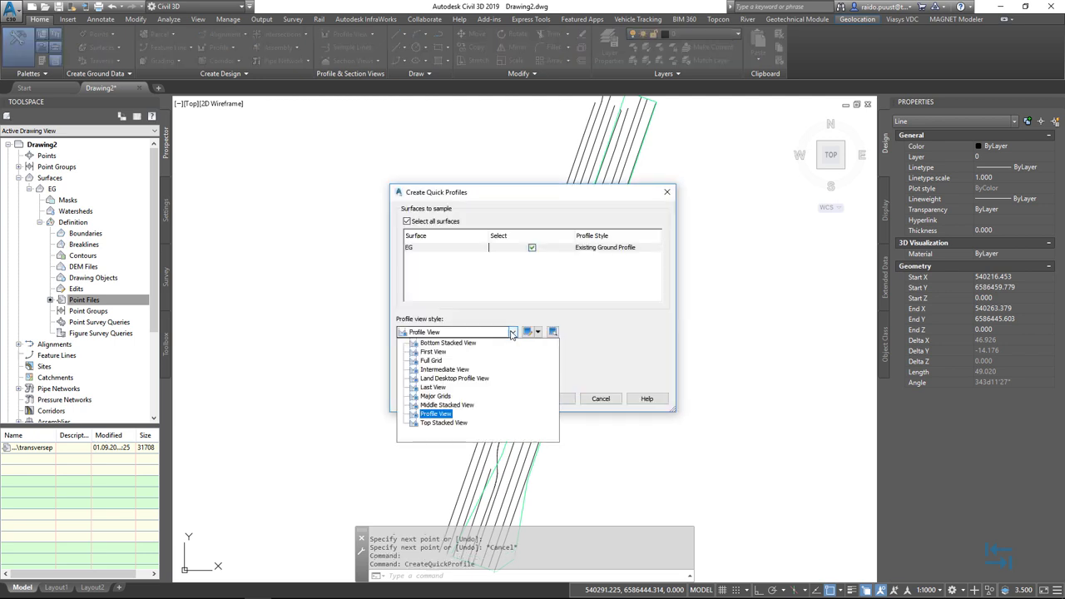
pyautogui.click(432, 360)
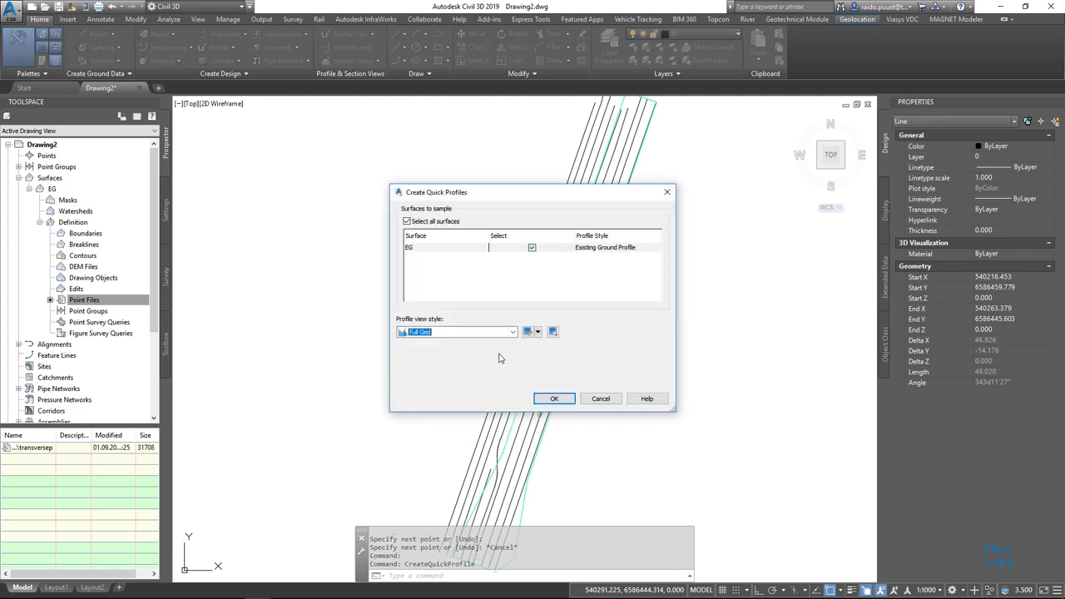
pyautogui.click(551, 398)
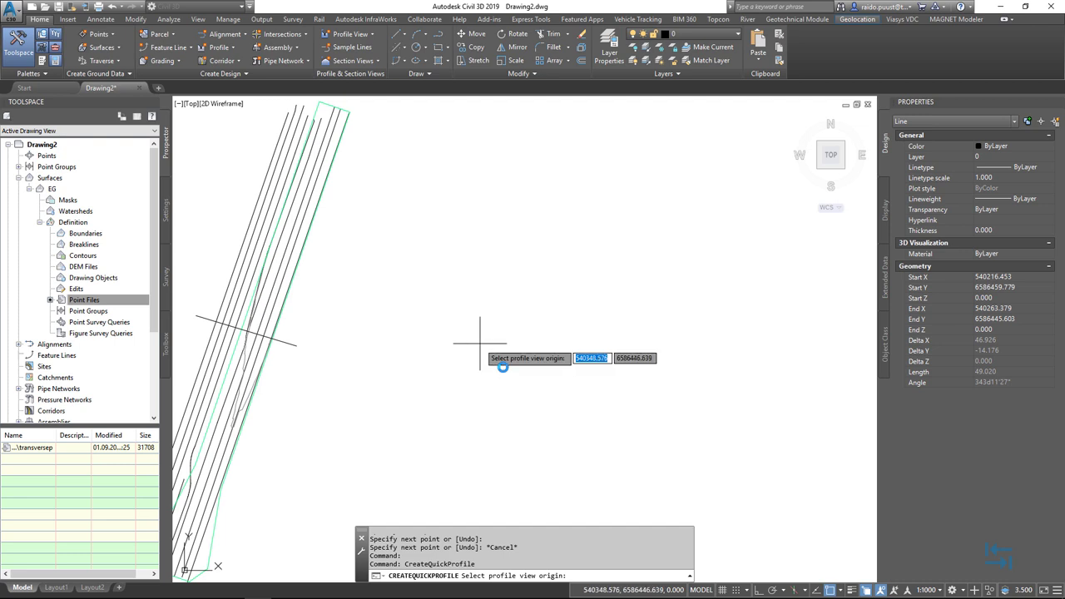
pyautogui.click(522, 323)
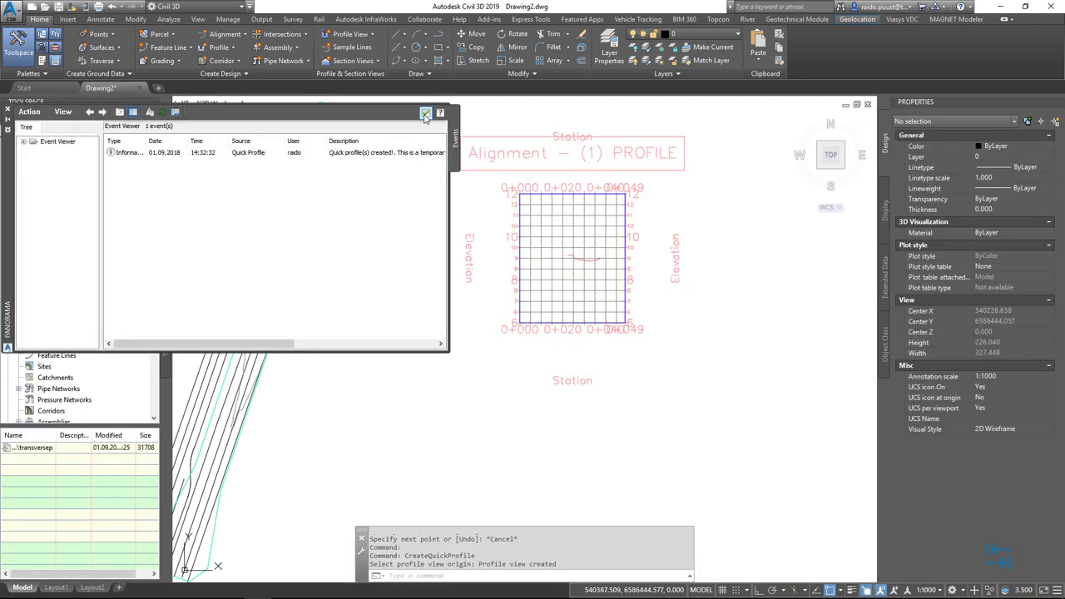
pyautogui.click(425, 113)
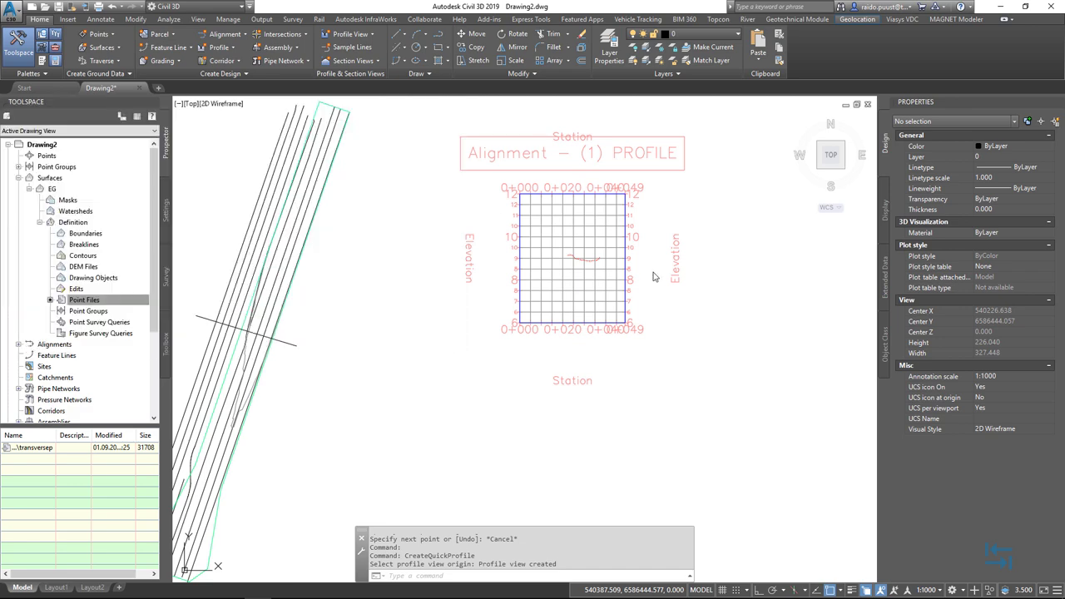
# - Examine the shape of the existing ground cross section in the quick profile view
pyautogui.scroll(5, 583, 254)
pyautogui.scroll(2, 582, 253)
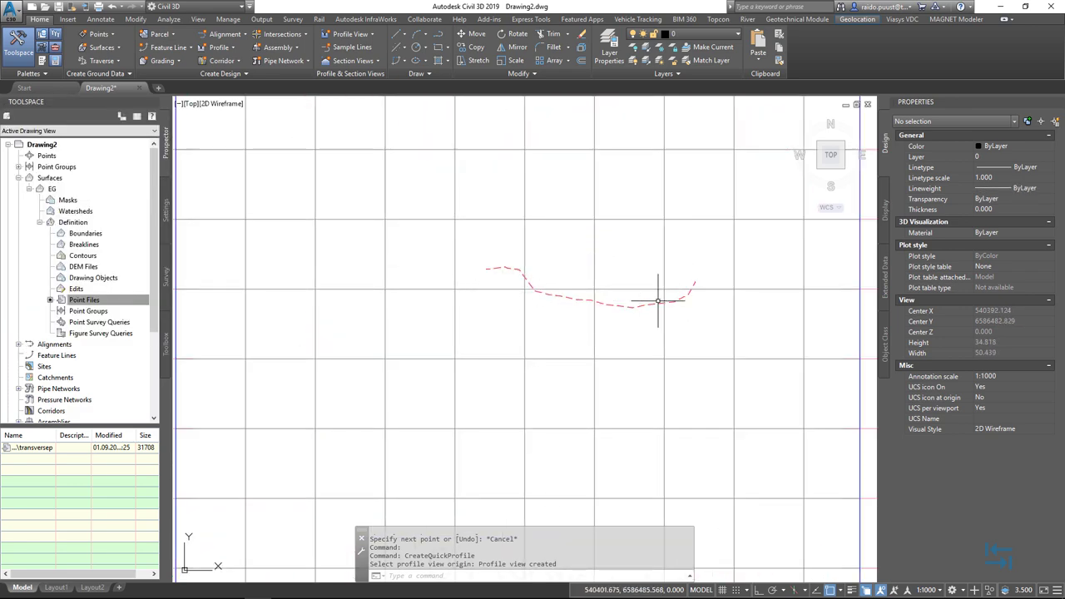
pyautogui.scroll(-2, 661, 299)
pyautogui.scroll(-2, 611, 369)
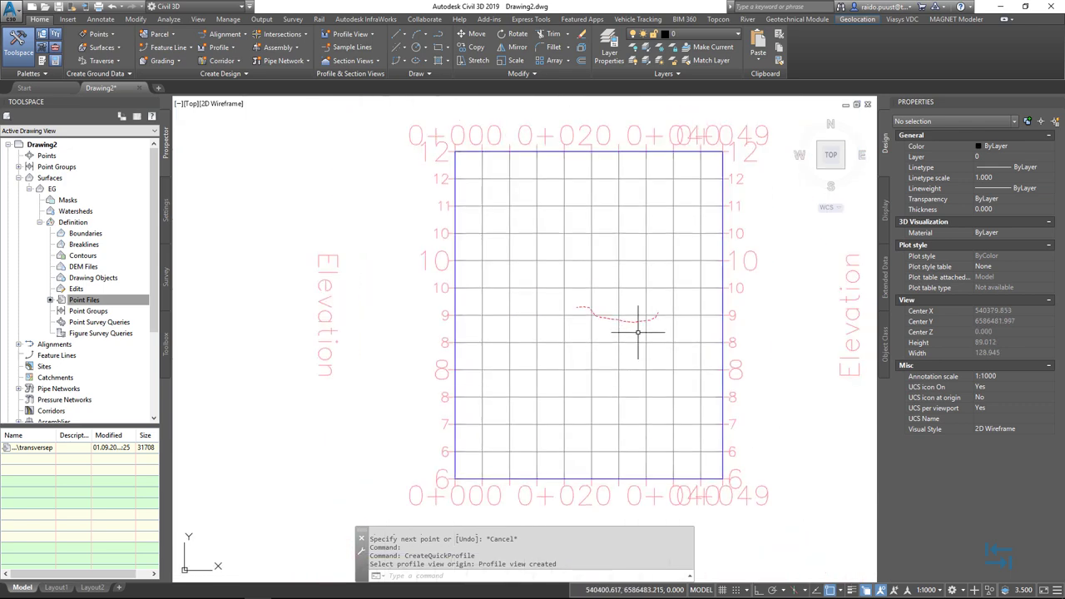
pyautogui.scroll(-1, 637, 326)
pyautogui.scroll(1, 638, 326)
pyautogui.scroll(4, 638, 325)
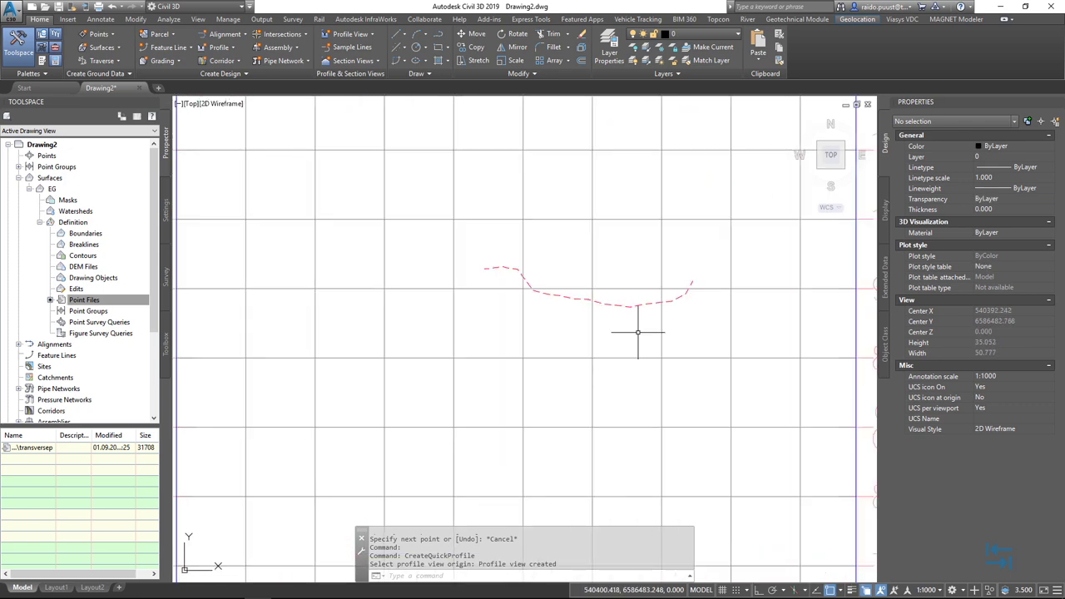
pyautogui.scroll(-8, 638, 332)
# - Move the crossing line about 20 m north along the road with object snap turned off
pyautogui.moveTo(439, 359); pyautogui.dragTo(473, 318, button='middle')
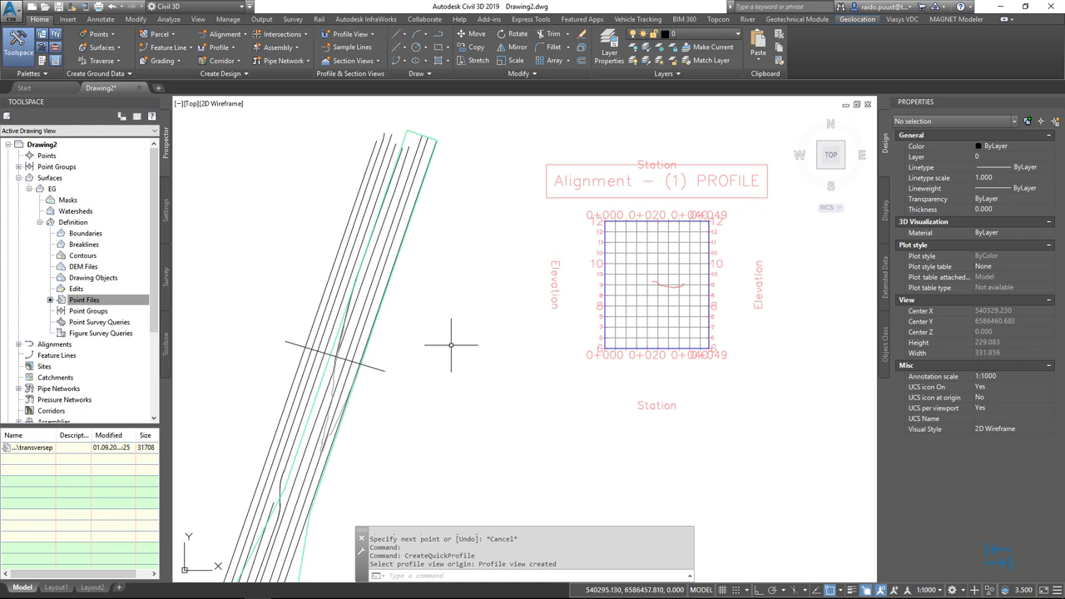
pyautogui.click(385, 372)
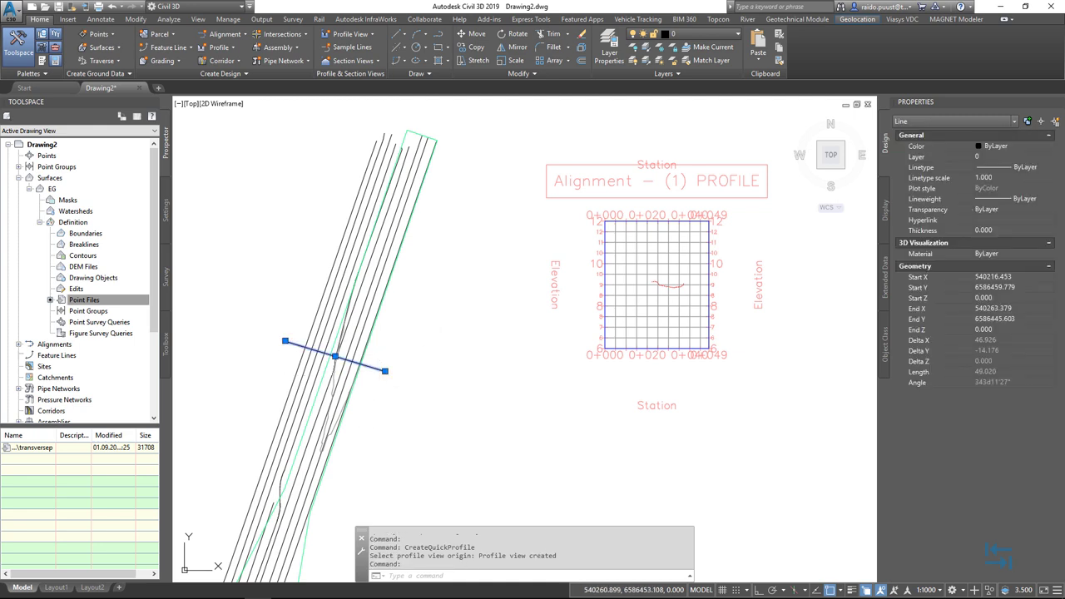
pyautogui.write('m')
pyautogui.press('Return')
pyautogui.click(380, 277)
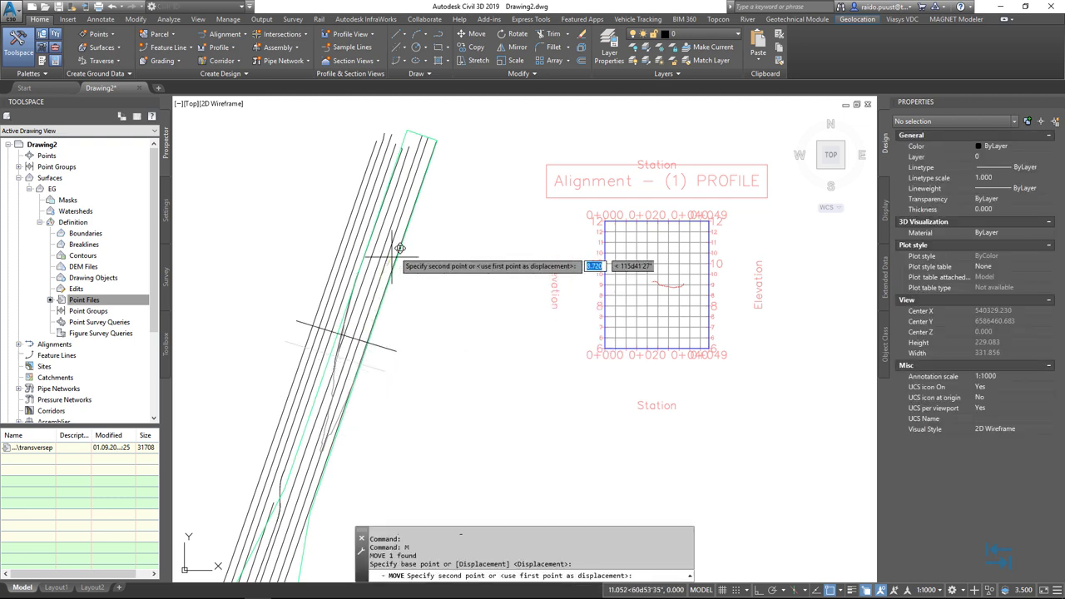
pyautogui.press('F3')
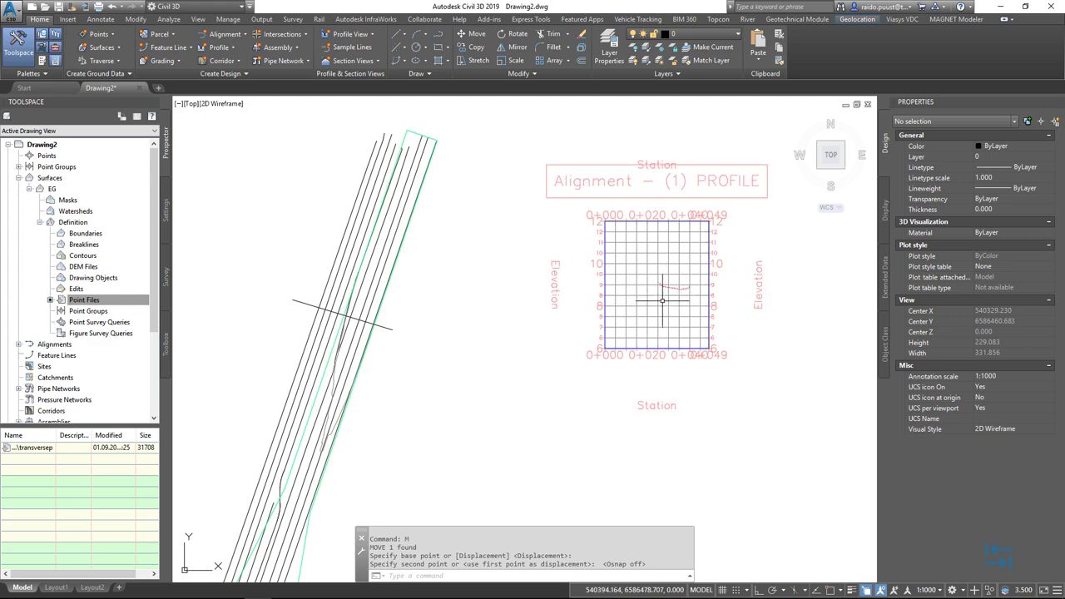
# - Save the drawing as RoadCorridor.dwg in the 03_Civil3D folder, replacing the existing file
pyautogui.hotkey('ctrl', 's')
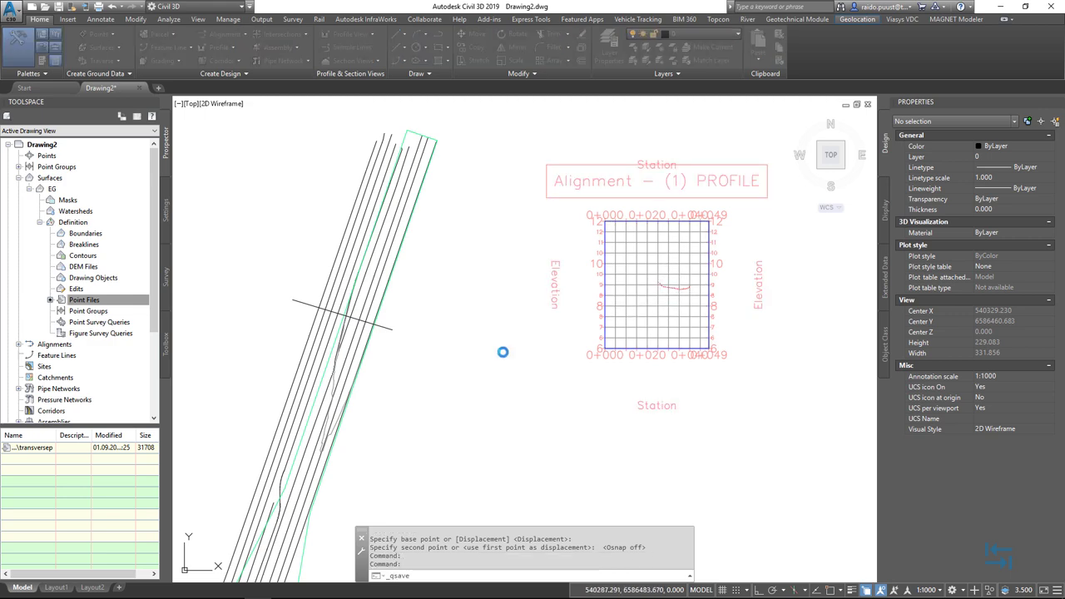
pyautogui.click(460, 217)
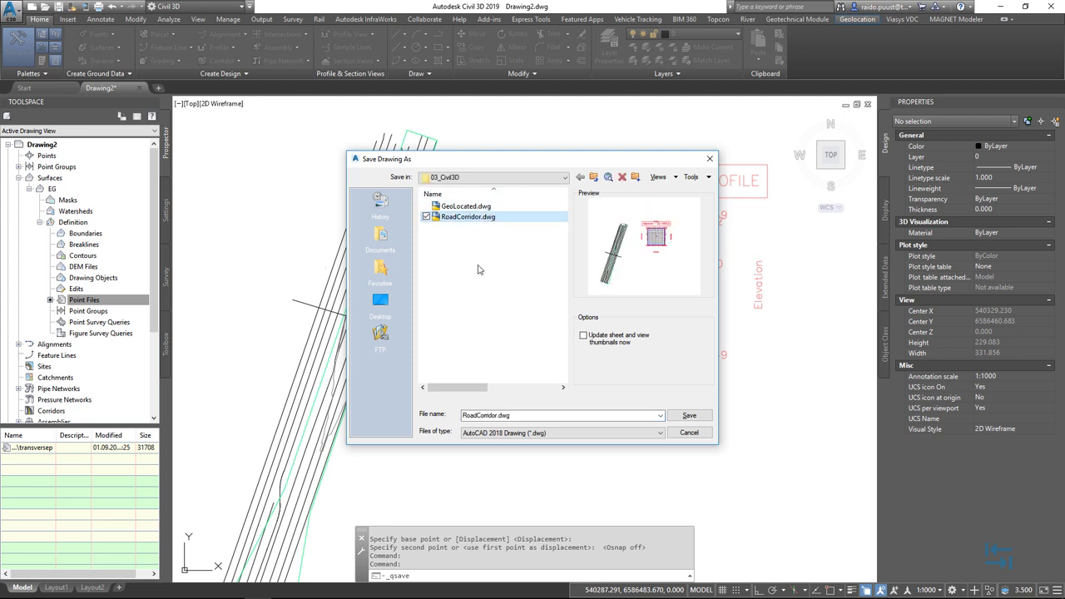
pyautogui.click(689, 416)
pyautogui.press('Return')
# - Erase the crossing line used for the quick profile
pyautogui.click(572, 272)
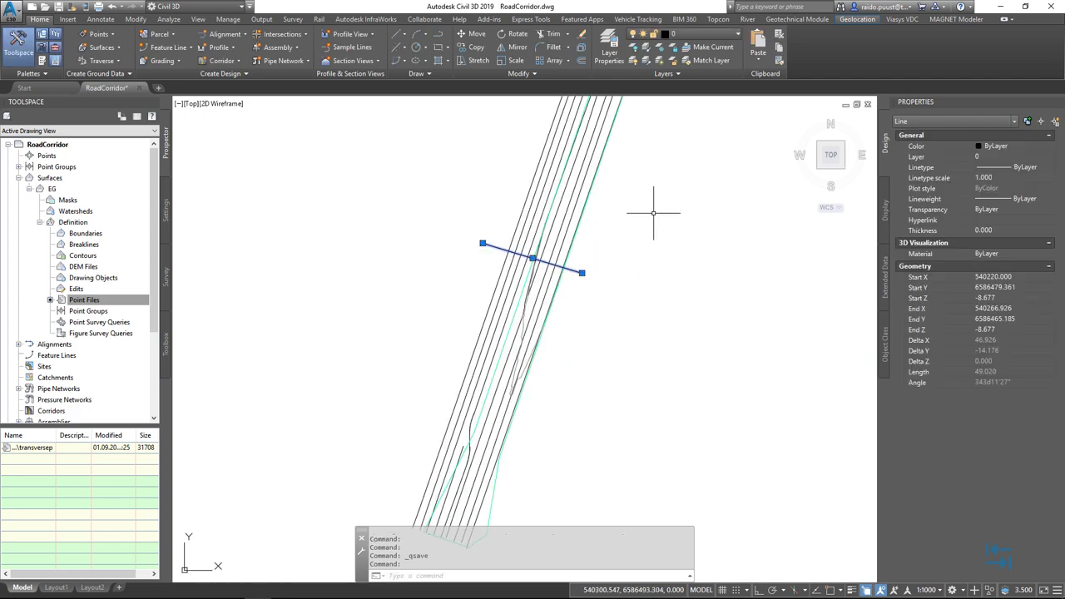
pyautogui.press('Delete')
pyautogui.scroll(-3, 558, 400)
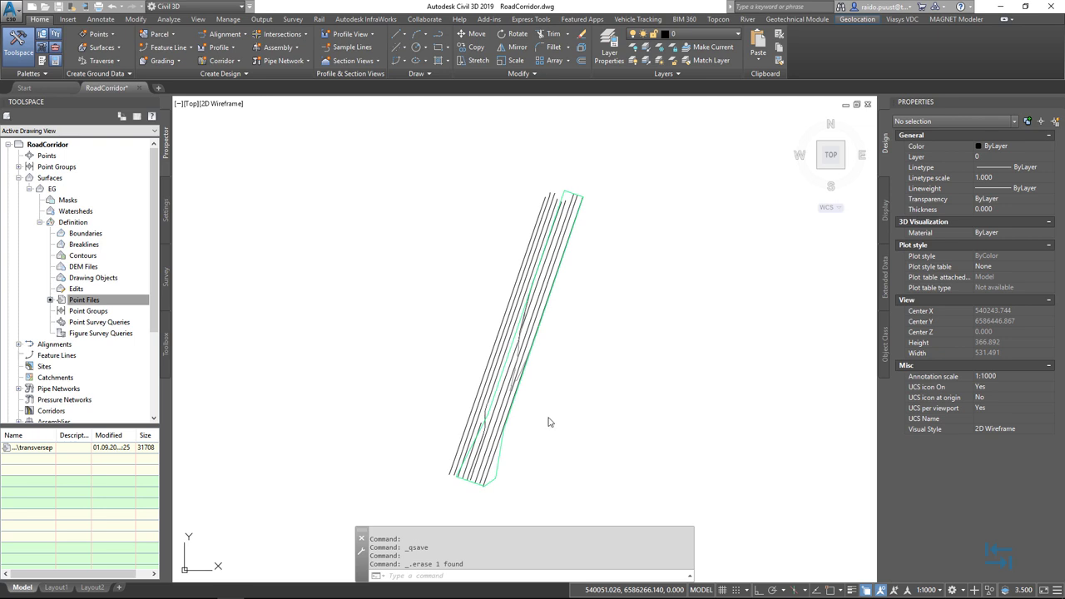
# - Select the road's center line 3D polyline and examine its properties and its course along the ground surface
pyautogui.scroll(2, 500, 439)
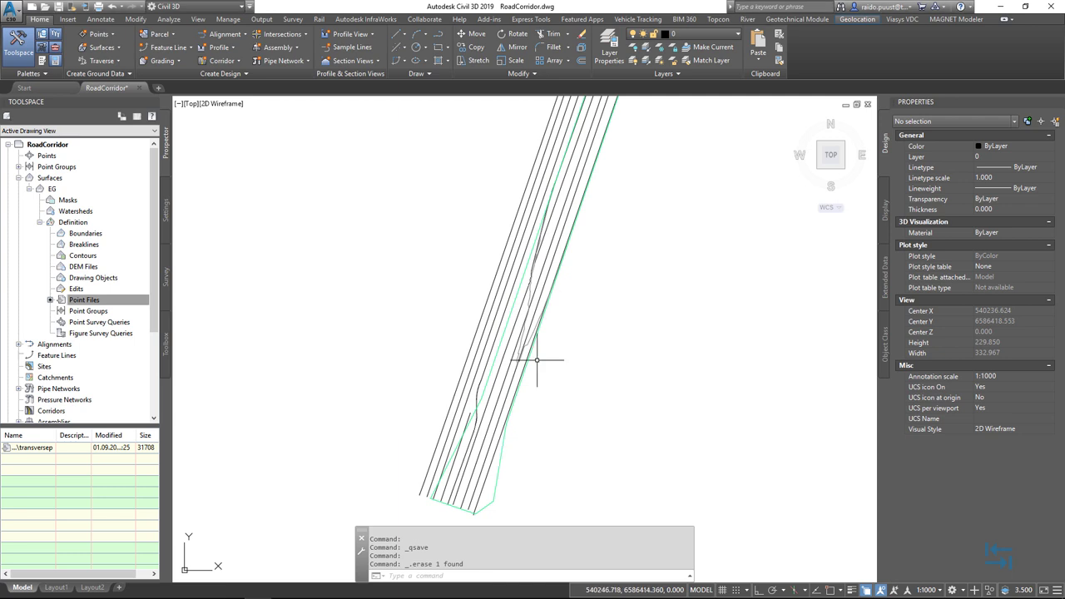
pyautogui.scroll(4, 541, 366)
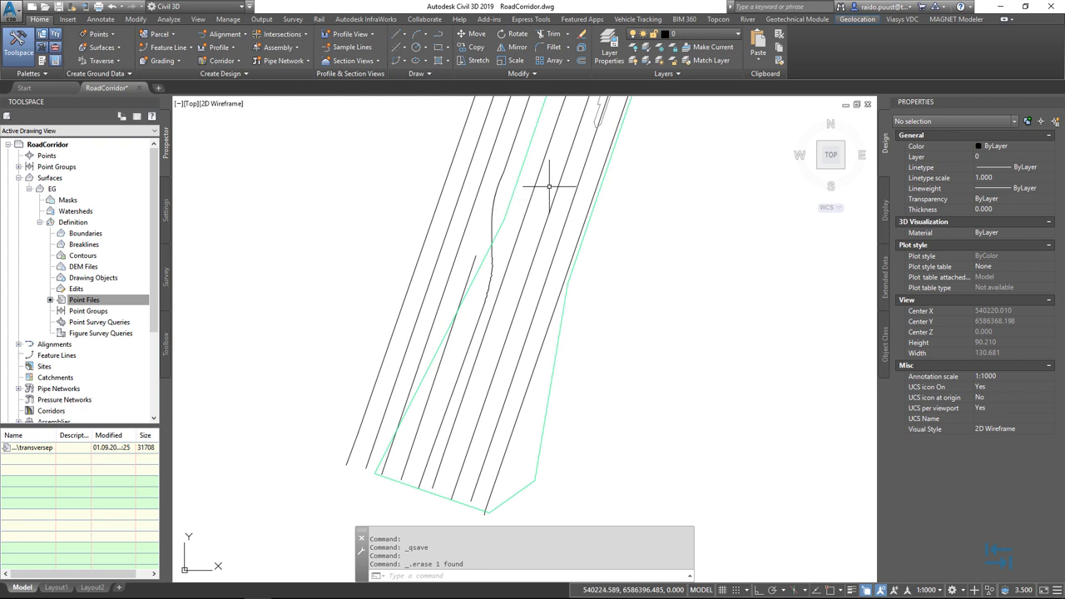
pyautogui.click(551, 209)
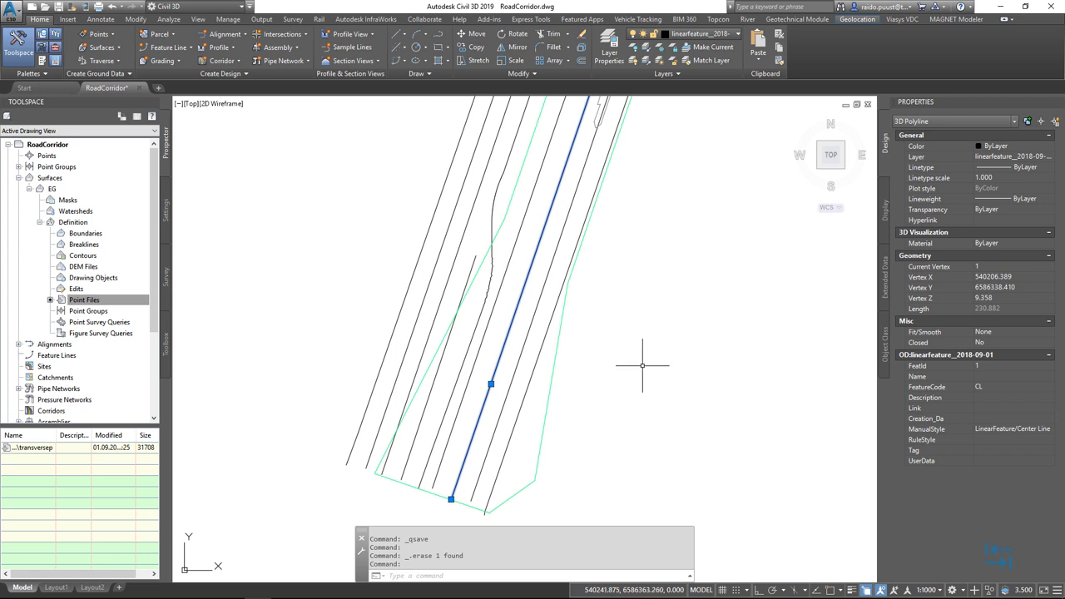
pyautogui.scroll(-3, 616, 295)
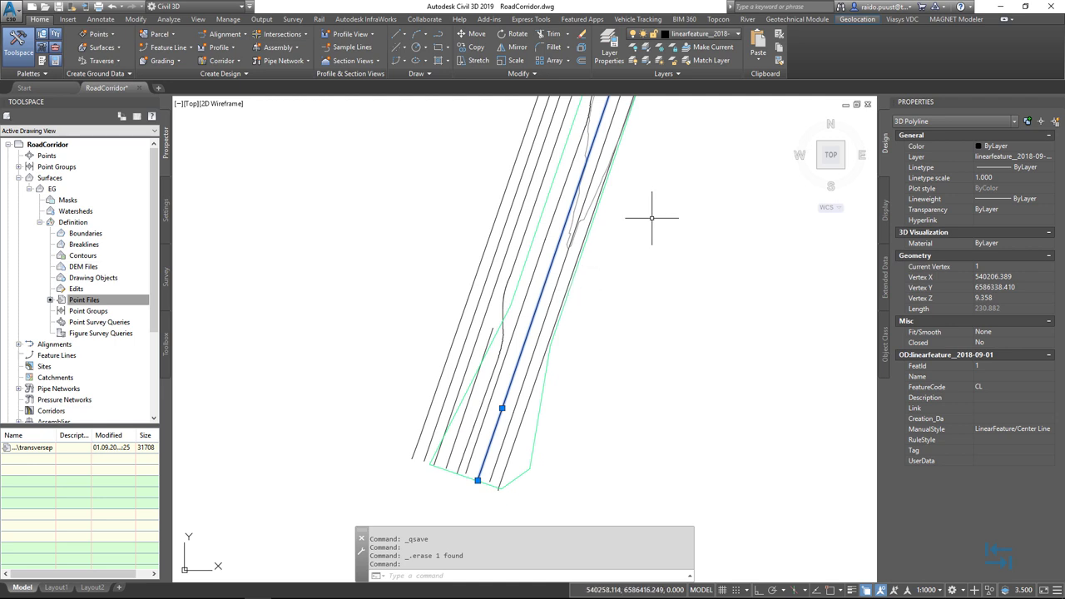
pyautogui.moveTo(657, 218); pyautogui.dragTo(637, 242, button='middle')
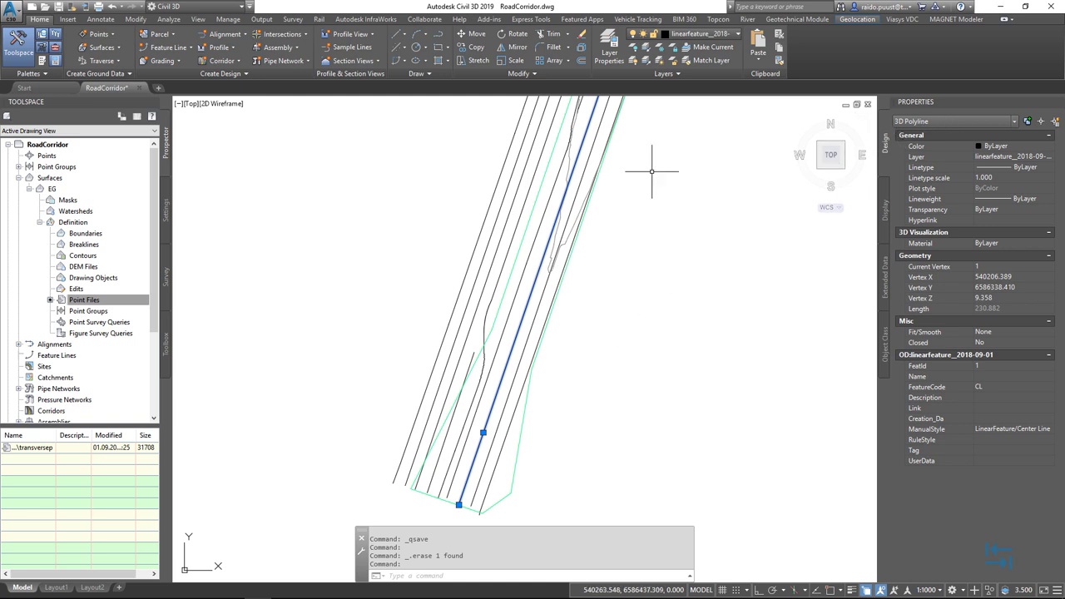
pyautogui.scroll(3, 623, 233)
pyautogui.scroll(-4, 590, 262)
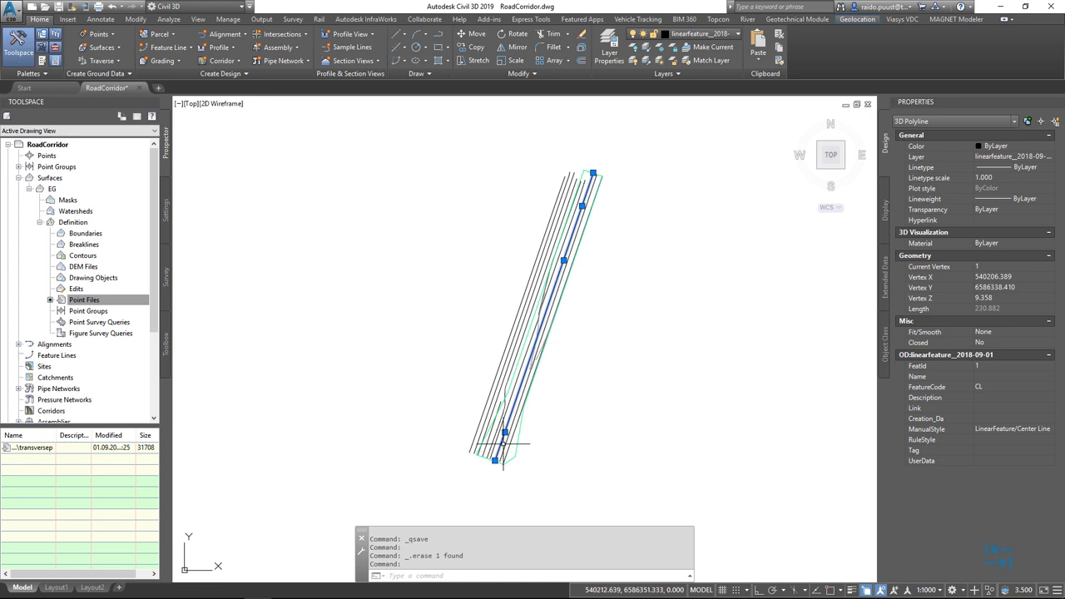
pyautogui.scroll(2, 548, 315)
pyautogui.scroll(2, 549, 315)
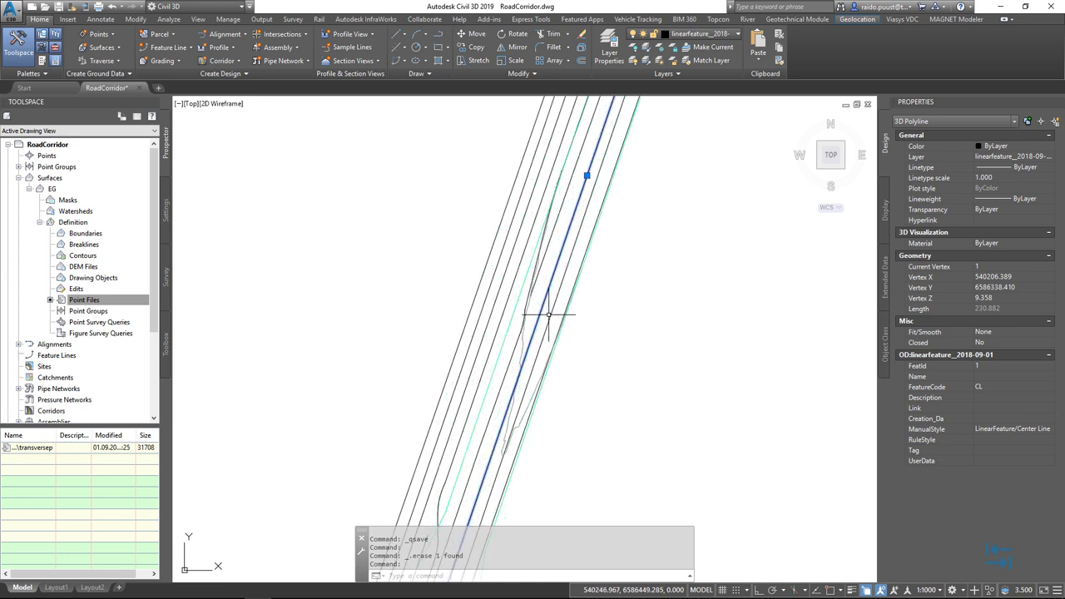
pyautogui.scroll(1, 548, 314)
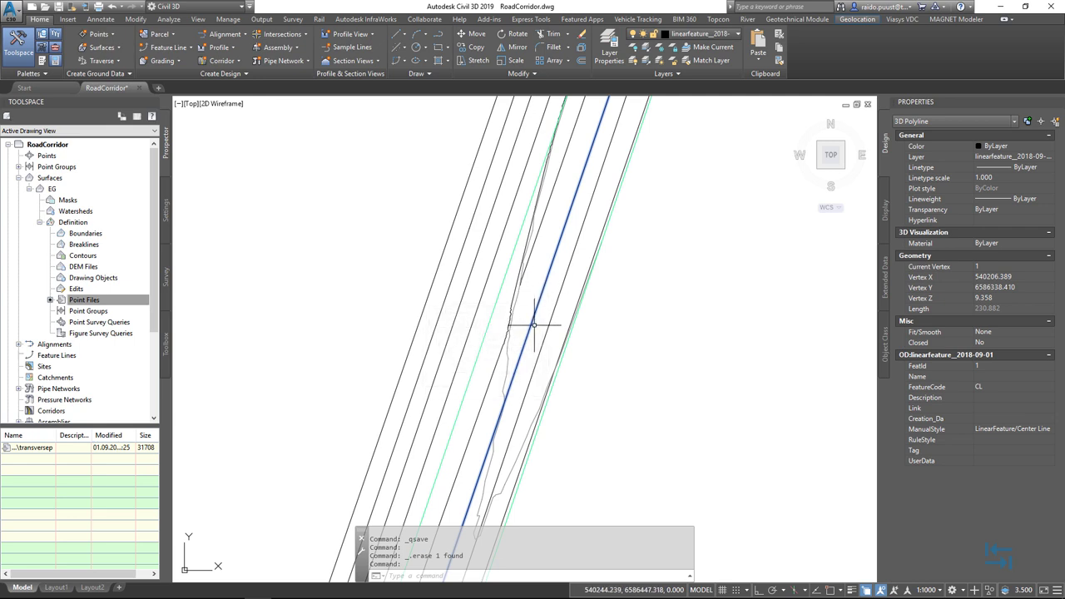
pyautogui.scroll(-1, 533, 324)
pyautogui.scroll(-1, 546, 318)
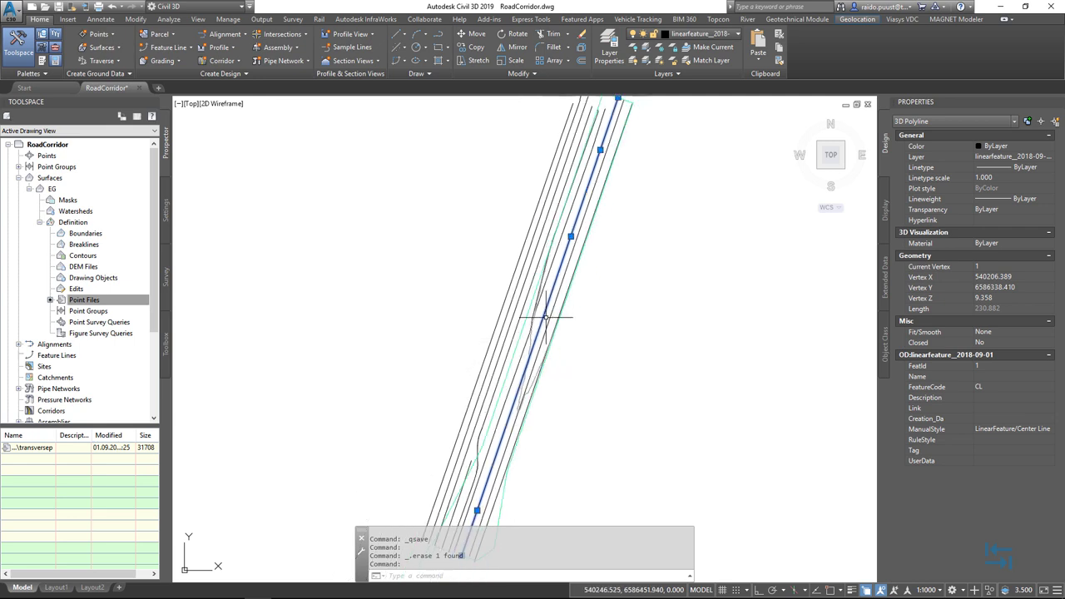
pyautogui.scroll(-2, 604, 258)
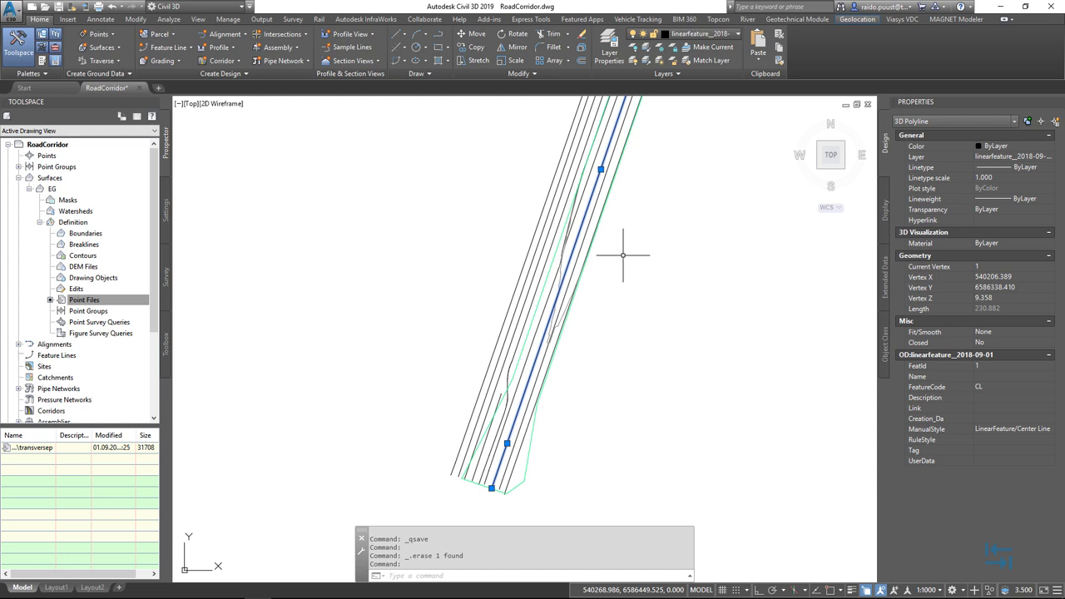
pyautogui.moveTo(606, 320); pyautogui.dragTo(595, 350, button='middle')
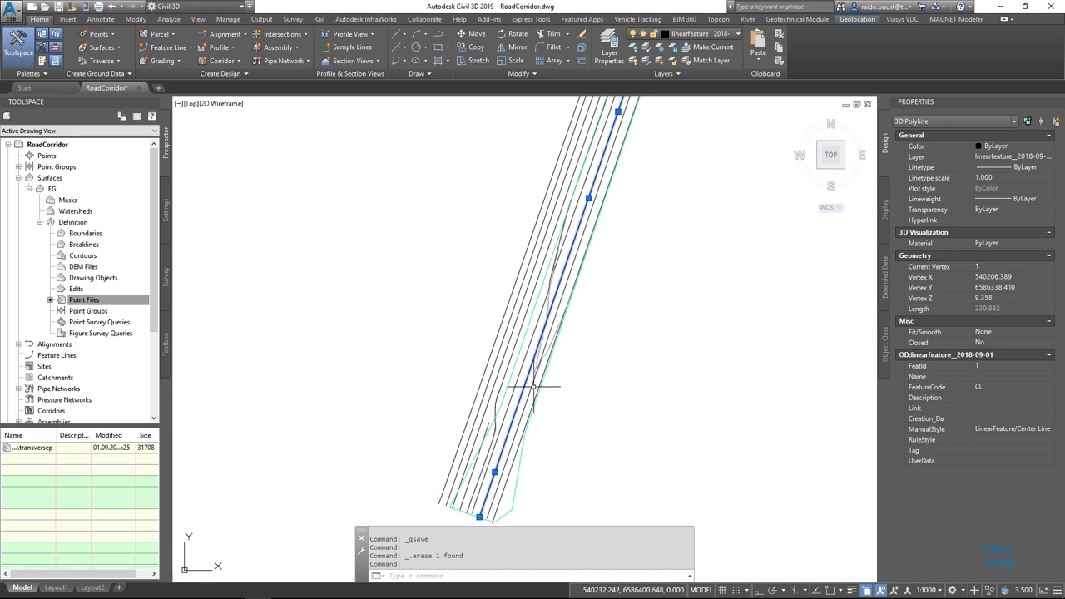
pyautogui.press('Escape')
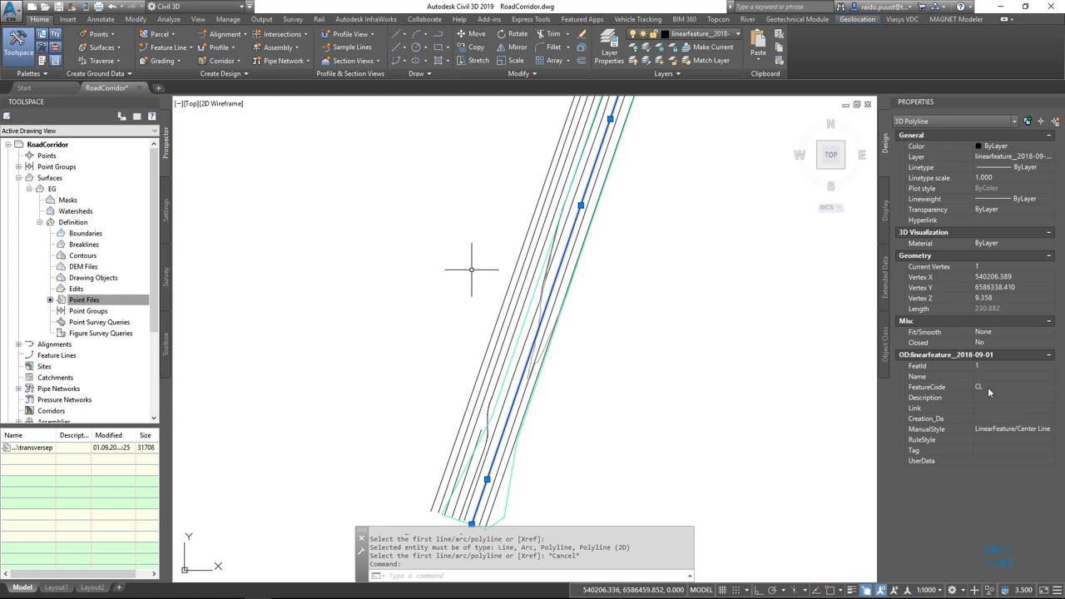
# - Convert the selected center line from a 3D polyline to a 2D polyline
pyautogui.click(136, 20)
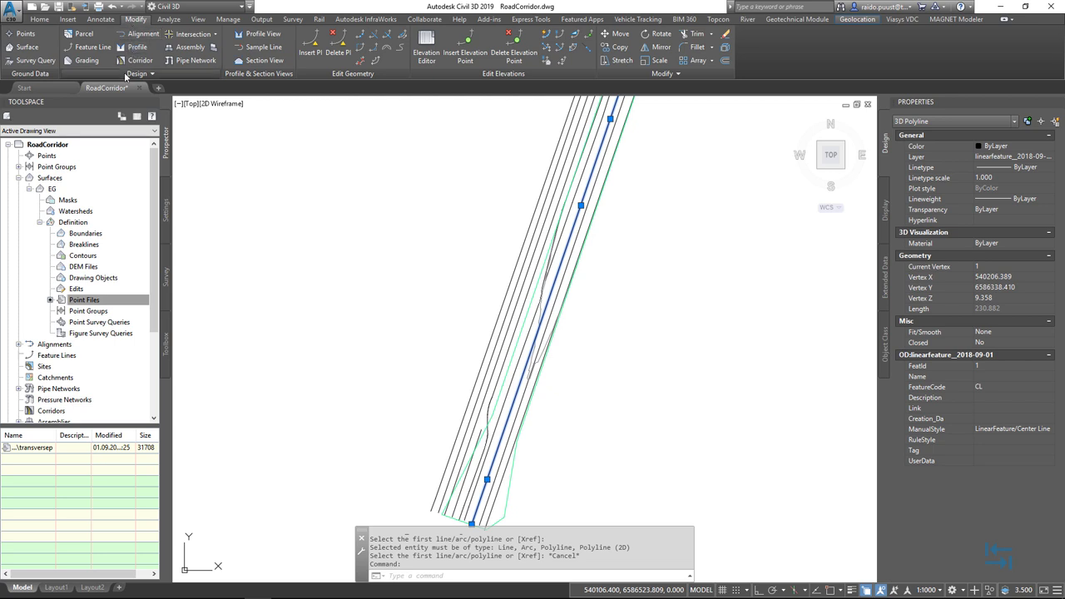
pyautogui.click(126, 74)
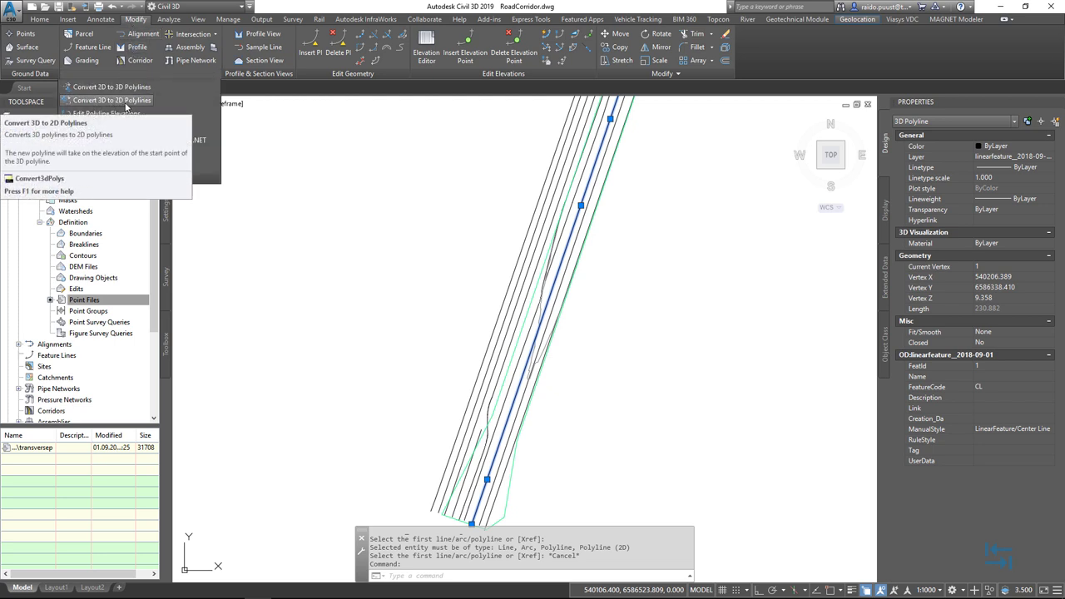
pyautogui.click(125, 103)
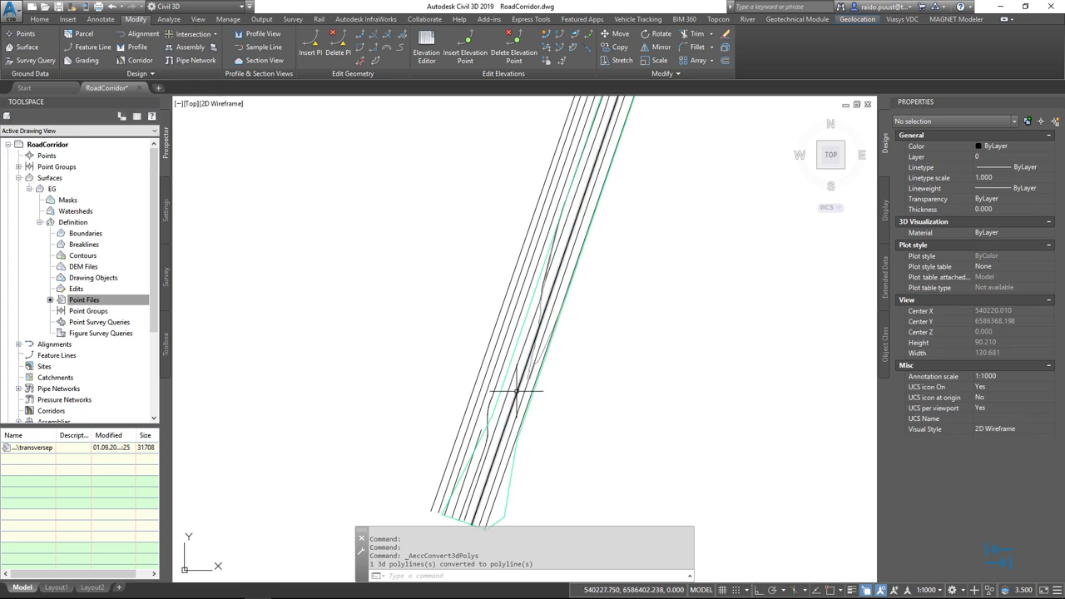
# - Set the converted center line polyline's elevation to 0 and clear the selection
pyautogui.click(516, 391)
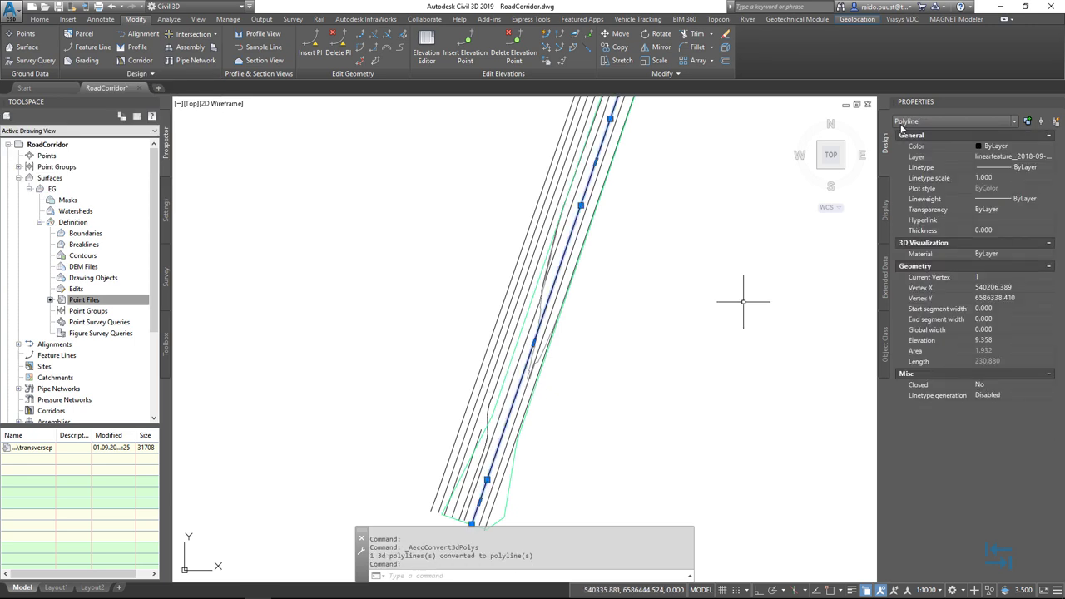
pyautogui.click(1006, 342)
pyautogui.write('0')
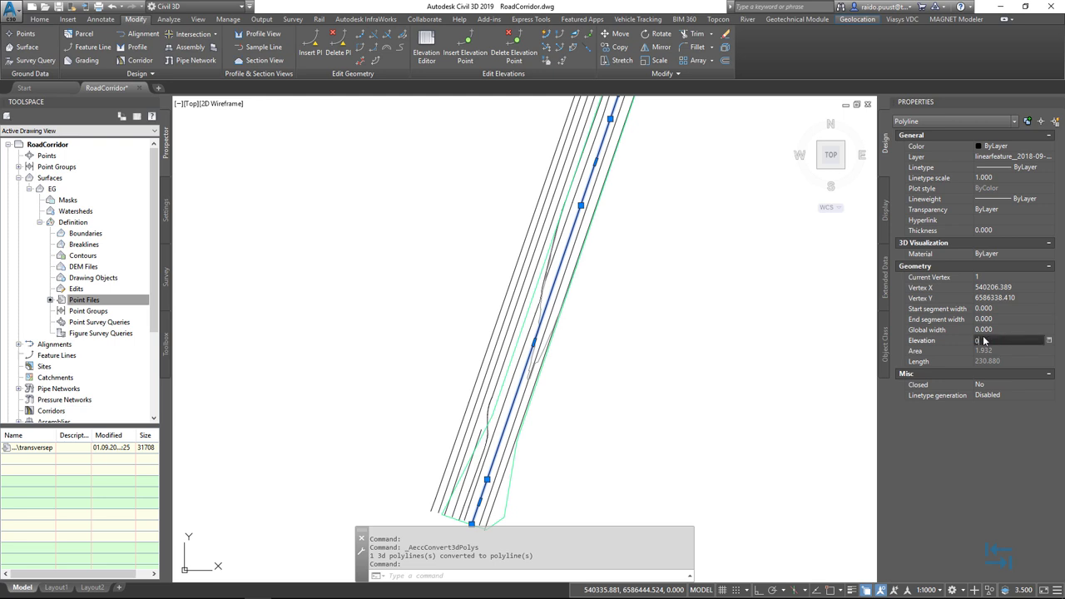
pyautogui.press('Return')
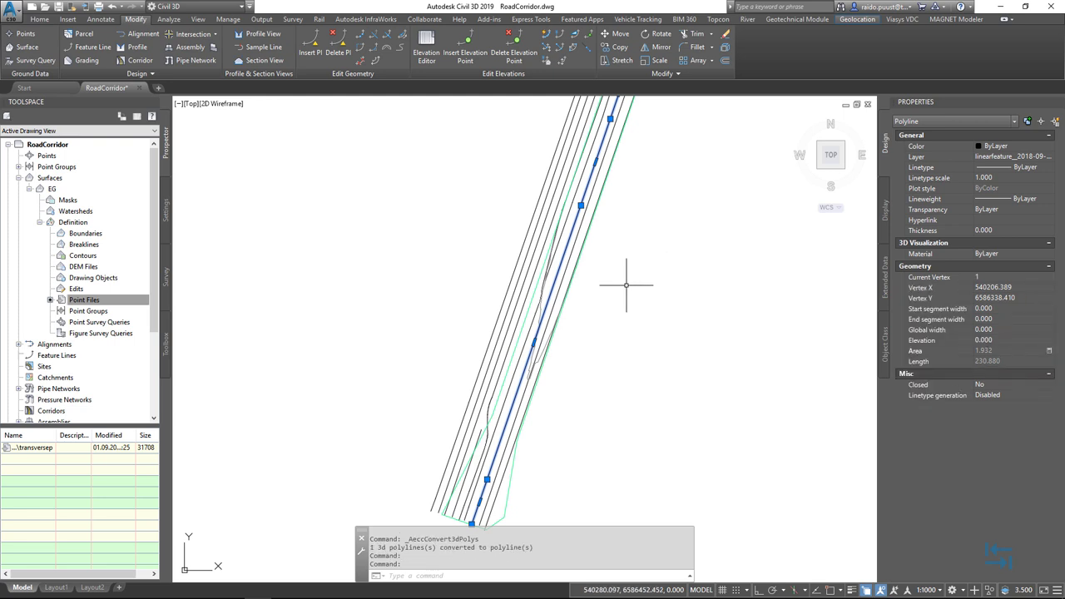
pyautogui.click(626, 281)
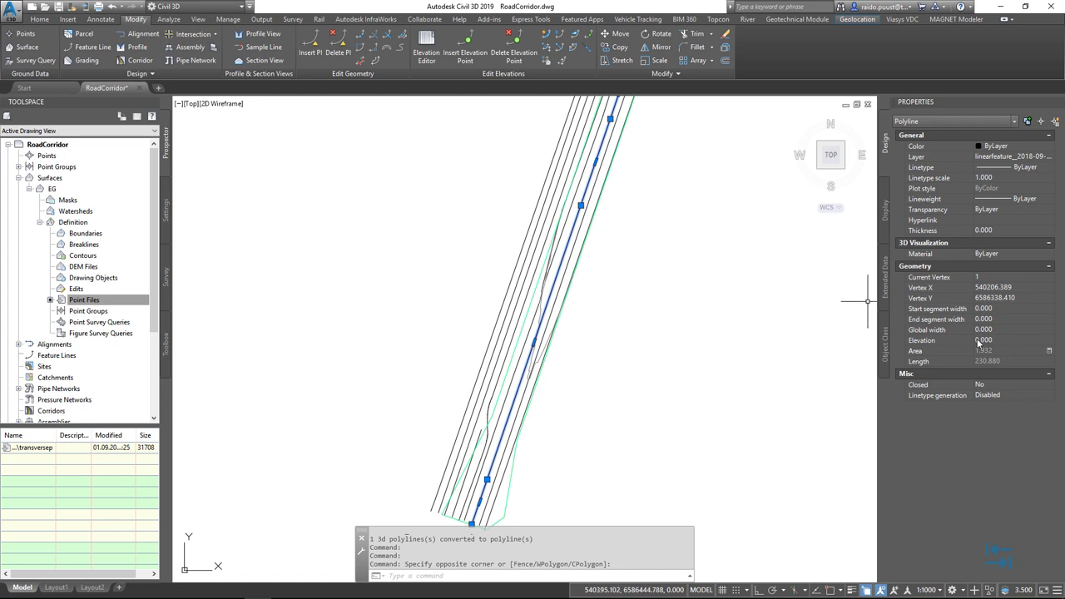
pyautogui.press('Escape')
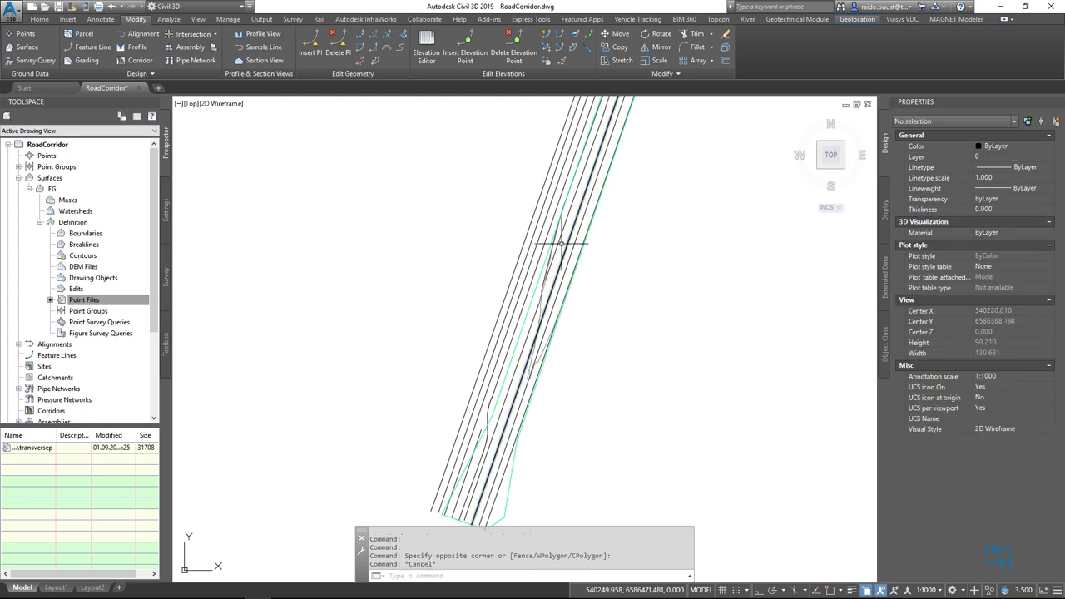
# - Begin creating an alignment from objects with the center line polyline, accepting its default northward direction
pyautogui.click(38, 19)
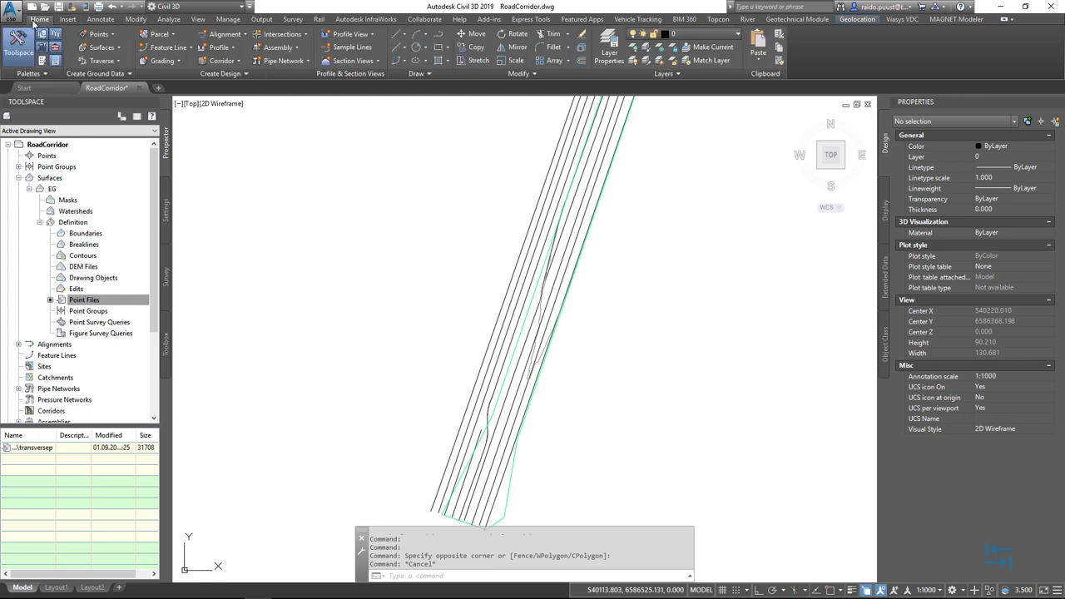
pyautogui.click(224, 34)
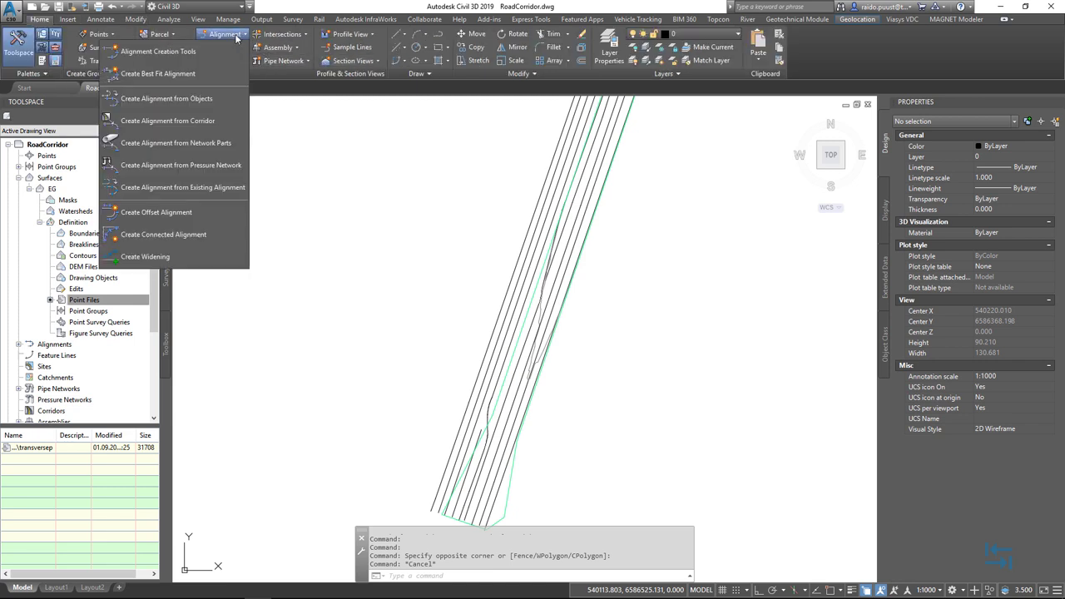
pyautogui.click(168, 99)
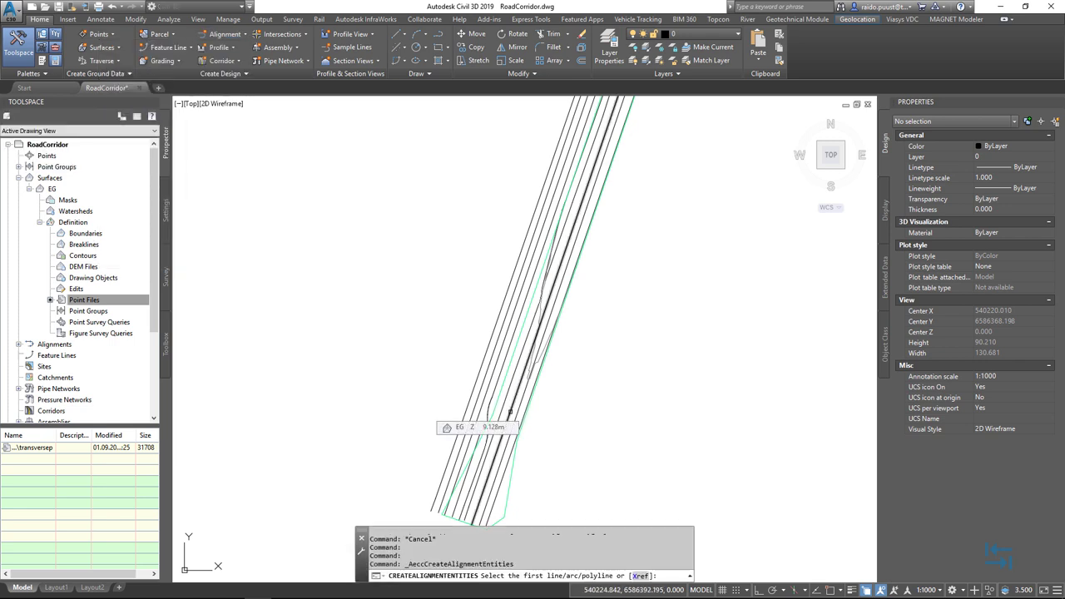
pyautogui.click(511, 413)
pyautogui.press('Return')
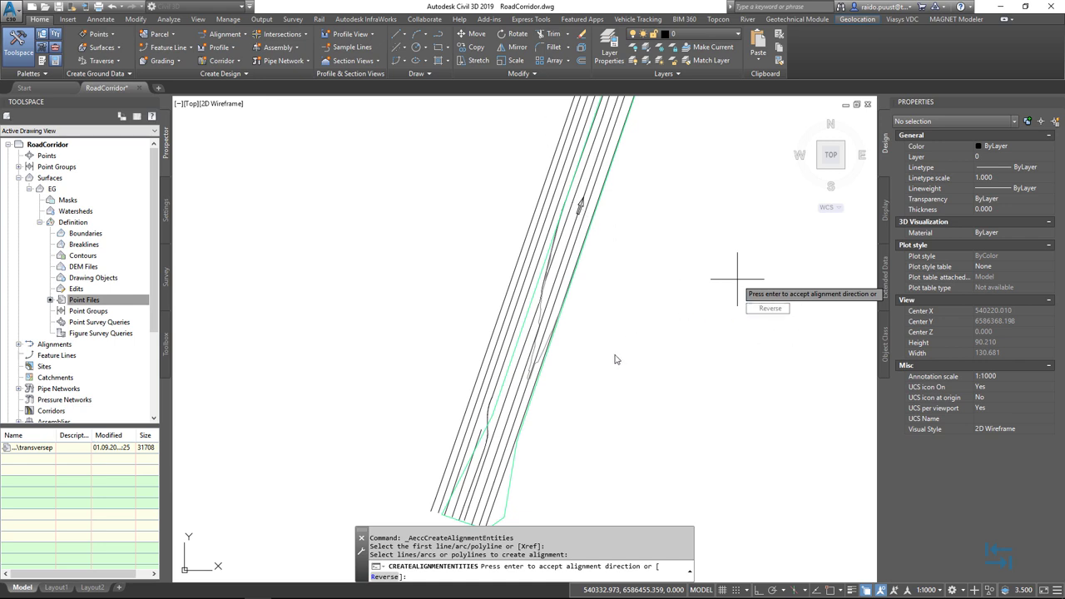
pyautogui.press('Return')
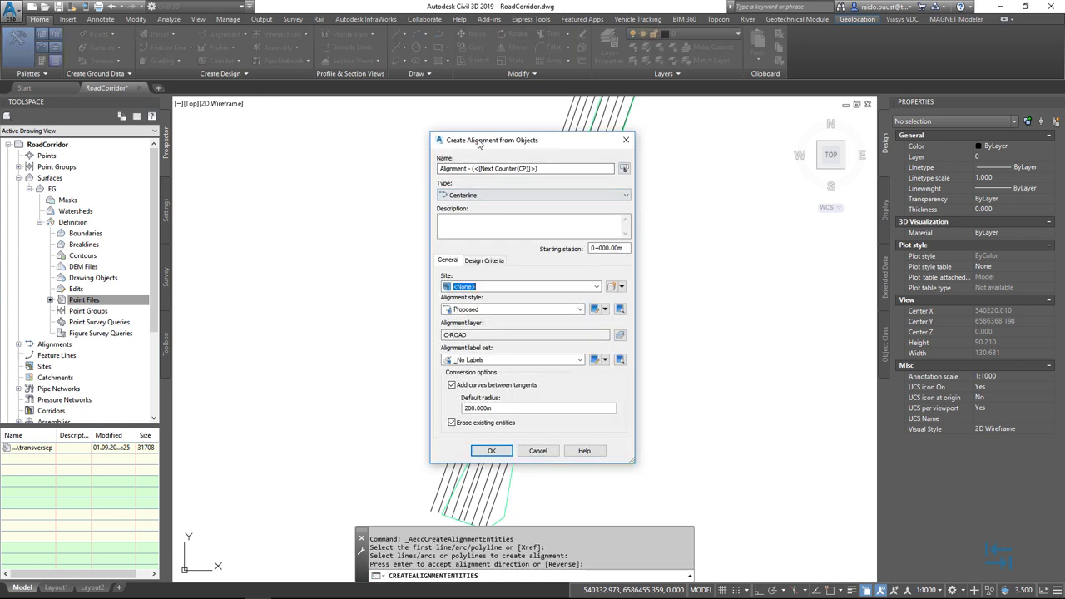
# - Create centerline alignment CL1 with the Major and Minor only label set, without curves between tangents or erasing existing entities
pyautogui.click(557, 169)
pyautogui.moveTo(567, 168); pyautogui.dragTo(428, 169)
pyautogui.write('CL1')
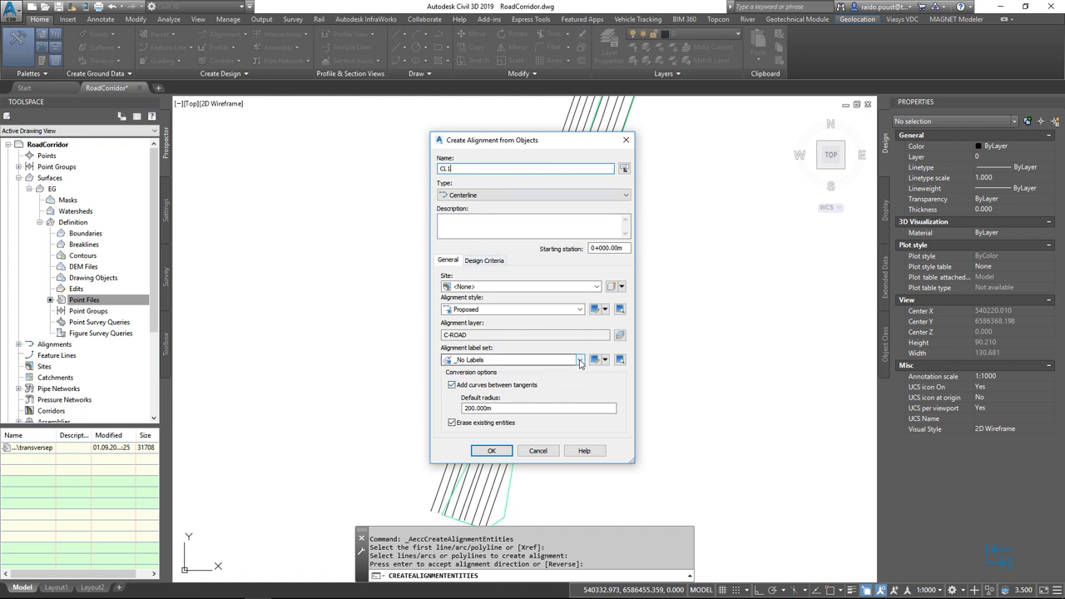
pyautogui.click(580, 360)
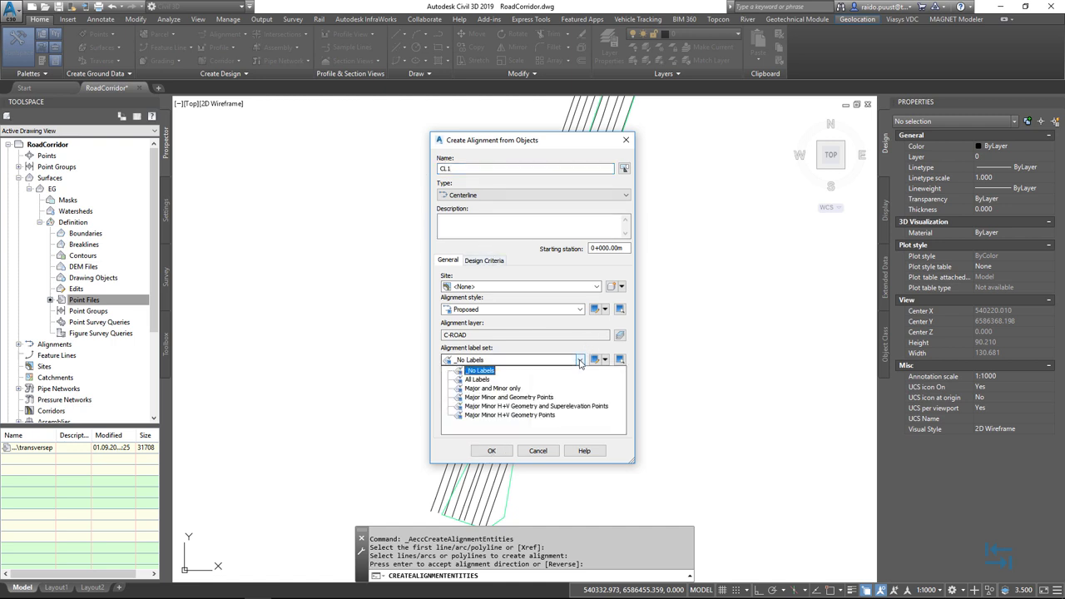
pyautogui.click(486, 389)
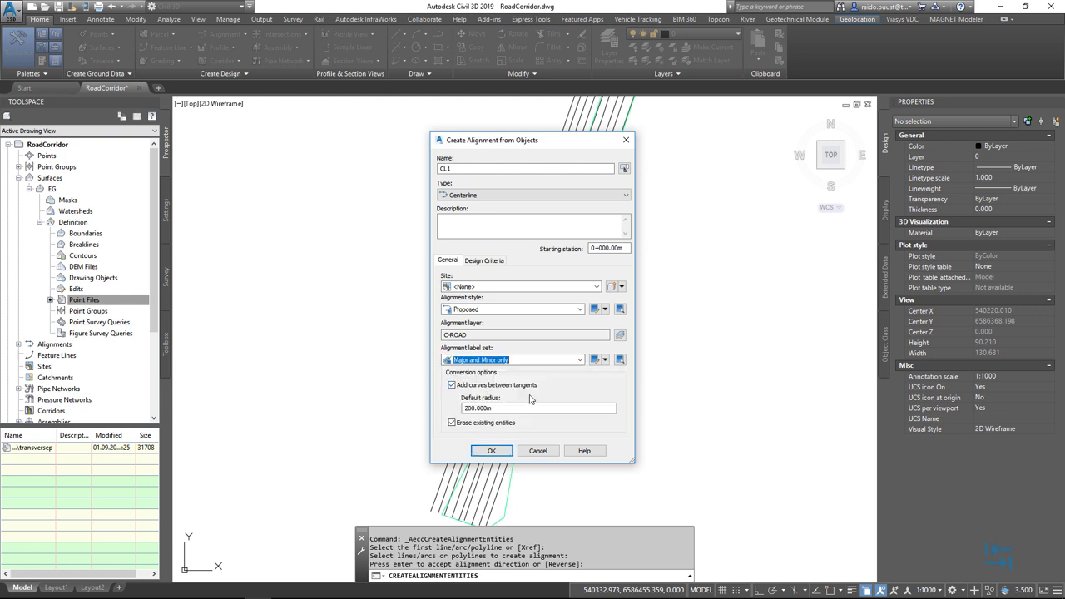
pyautogui.click(452, 386)
pyautogui.click(452, 423)
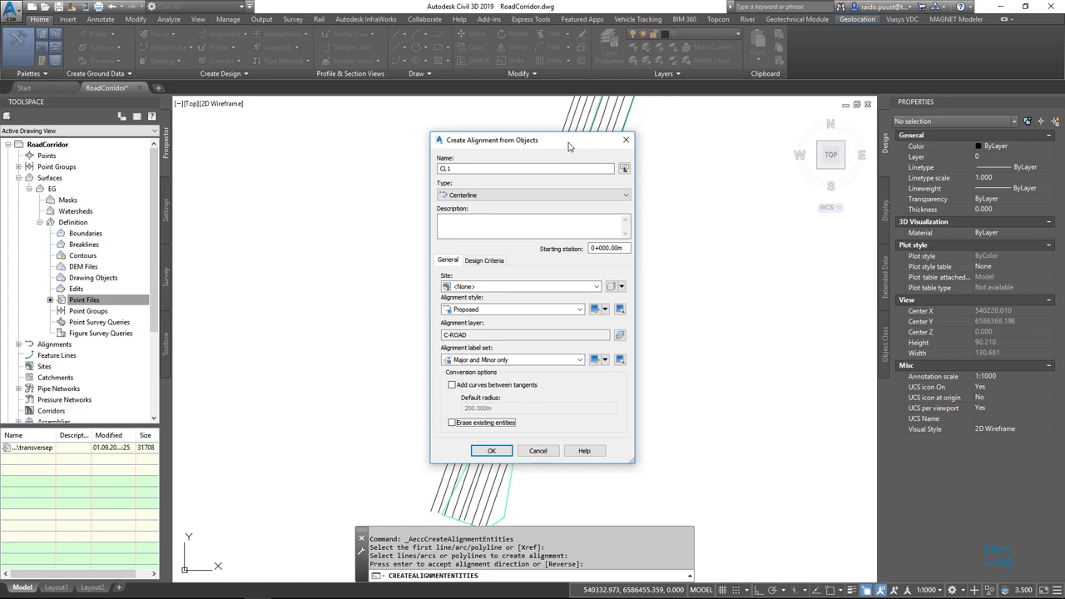
pyautogui.click(491, 452)
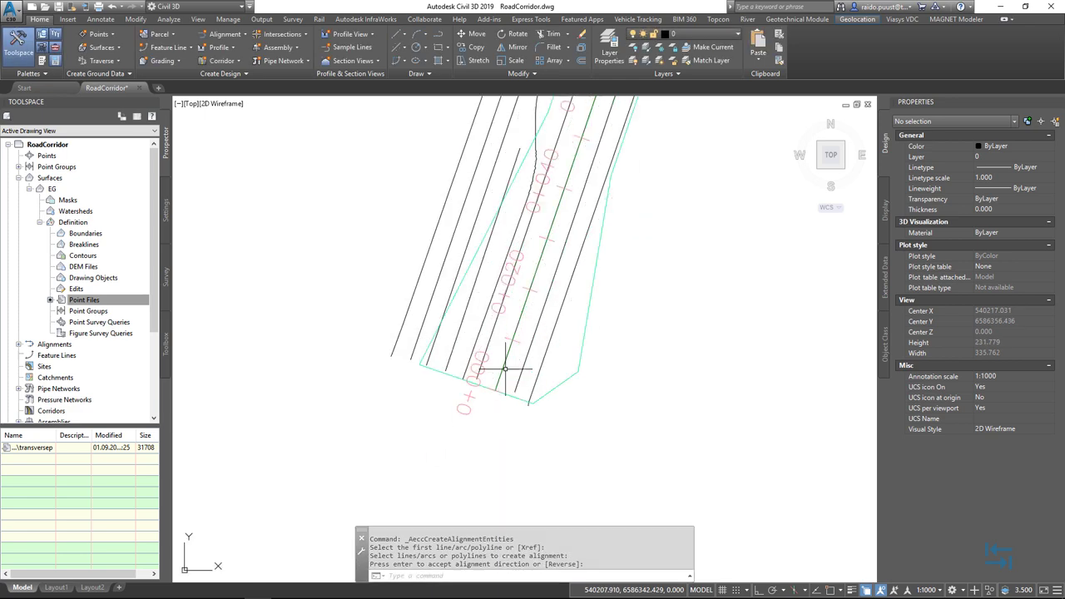
# - Create a surface profile along alignment CL1 by sampling surface EG over the full station range 0+000.00m to 0+230.88m
pyautogui.scroll(-5, 442, 413)
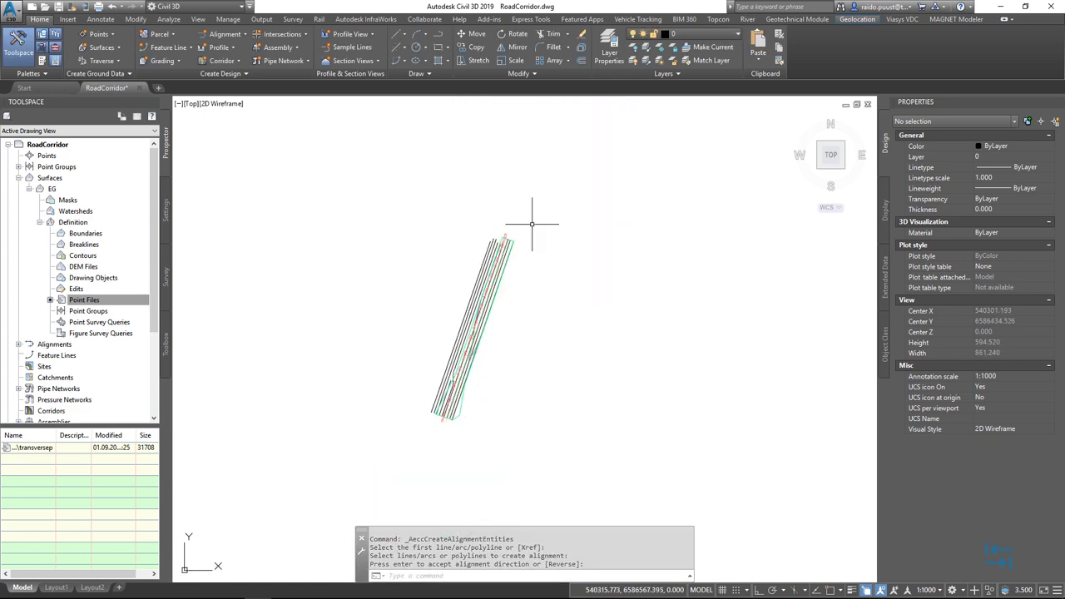
pyautogui.scroll(5, 511, 241)
pyautogui.scroll(-2, 511, 233)
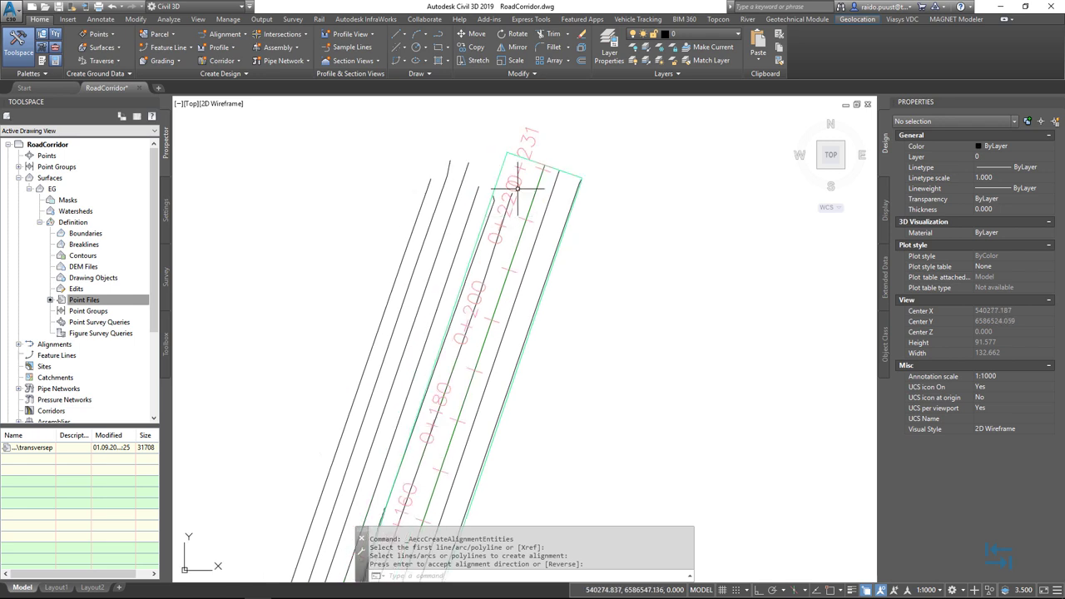
pyautogui.scroll(-3, 550, 317)
pyautogui.scroll(5, 554, 345)
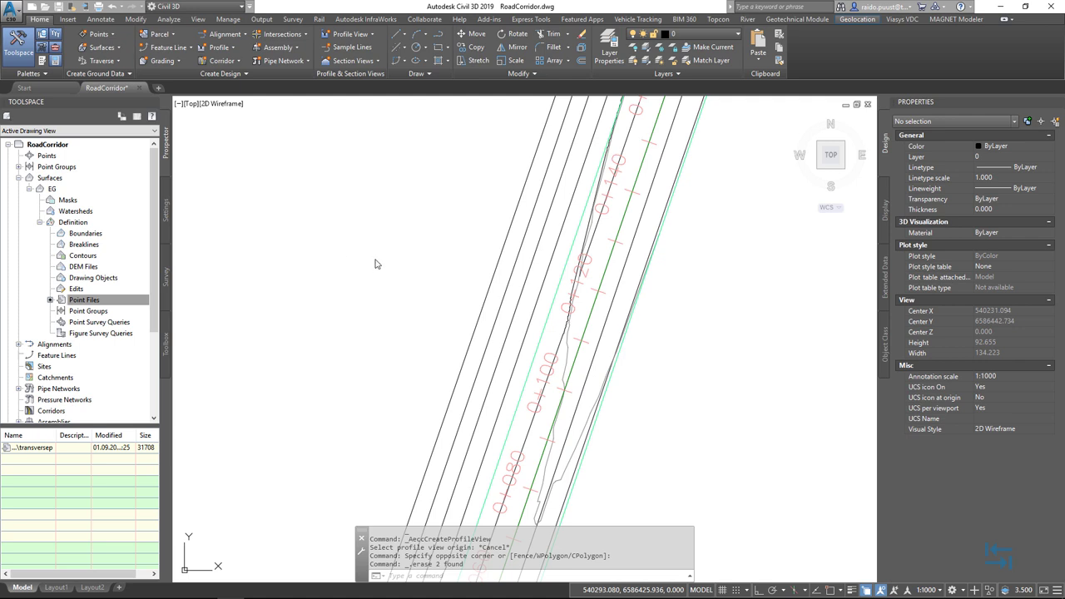
pyautogui.click(220, 48)
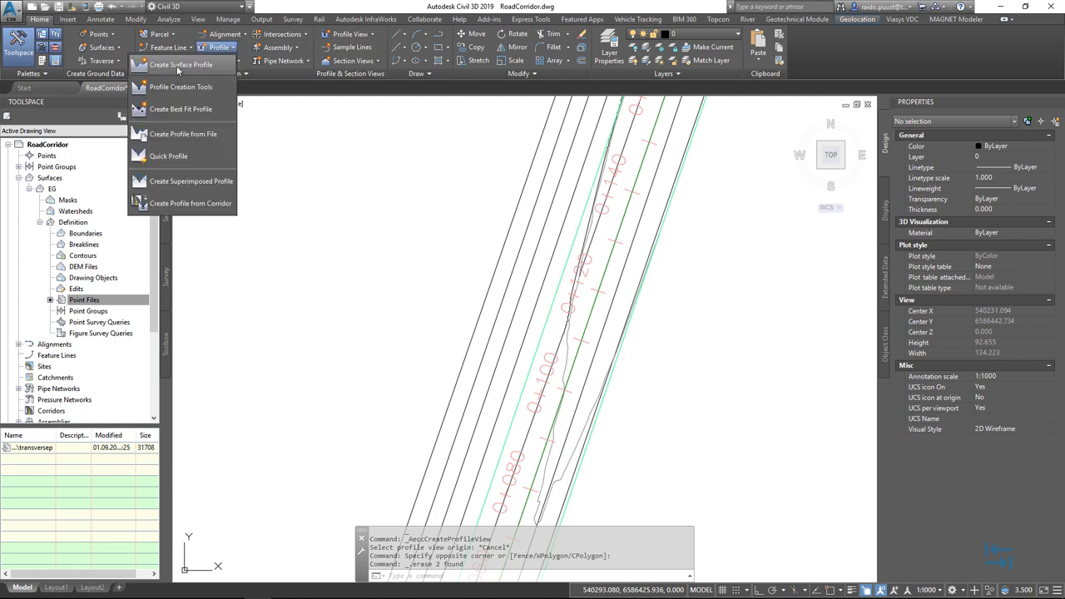
pyautogui.click(177, 66)
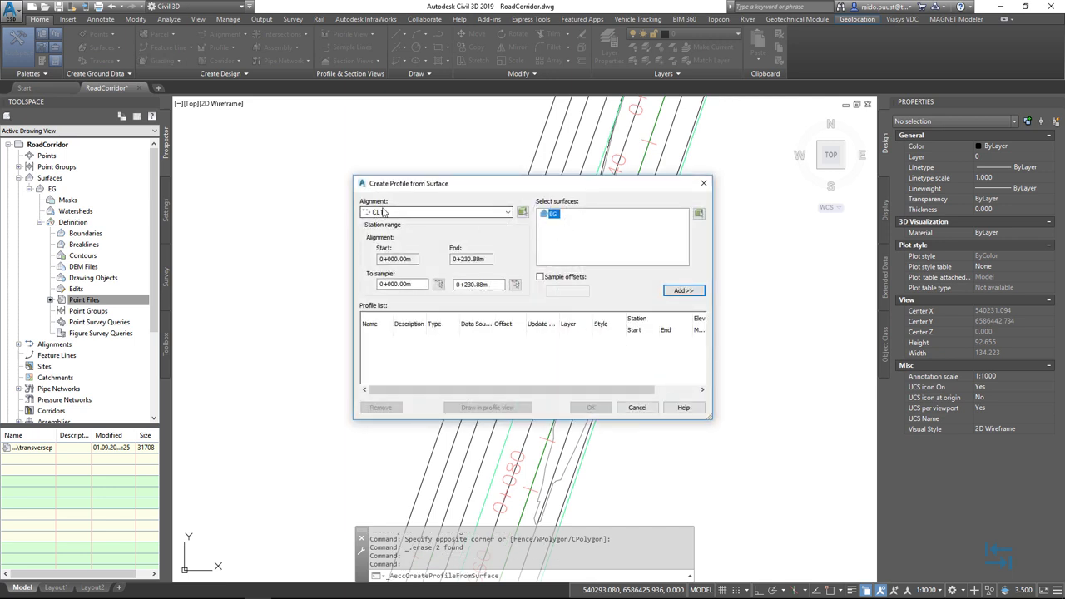
pyautogui.click(686, 291)
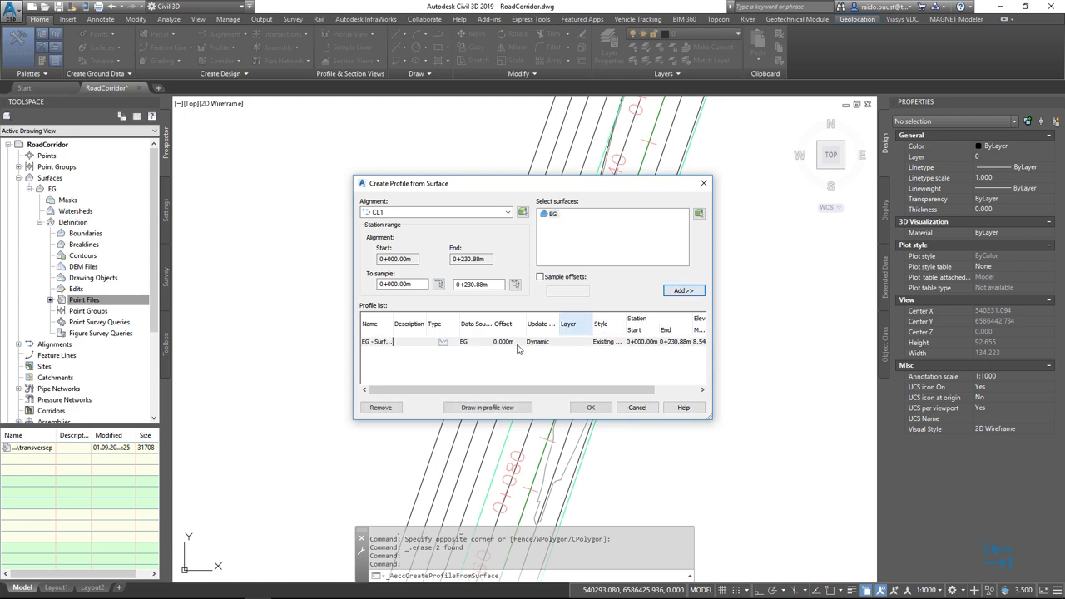
# - Draw a profile view of CL1 with the Profile View style, placing its origin in the empty area east of the road plan
pyautogui.click(480, 410)
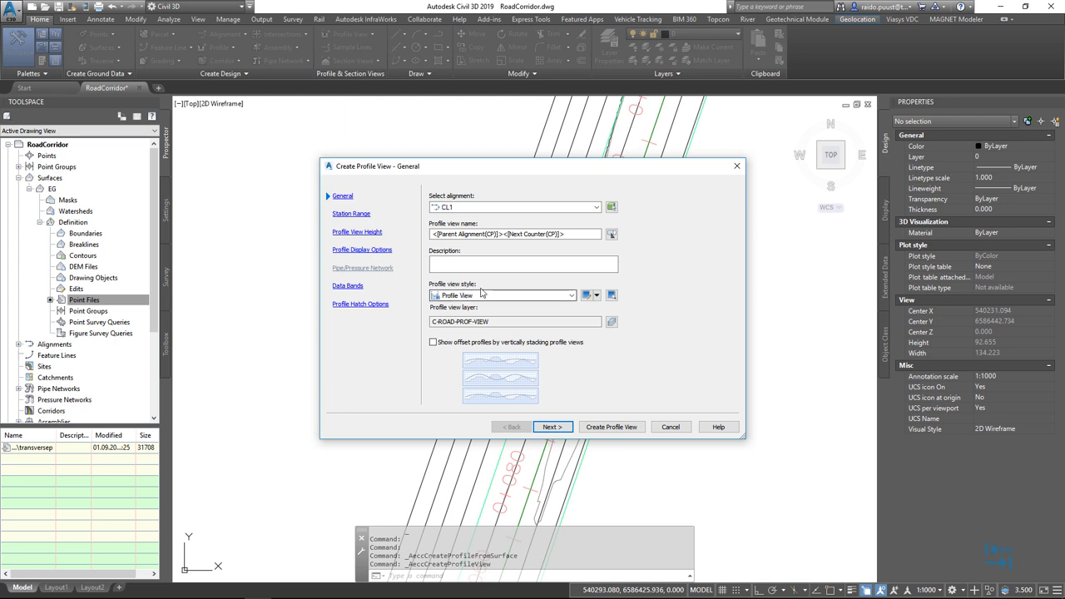
pyautogui.click(618, 429)
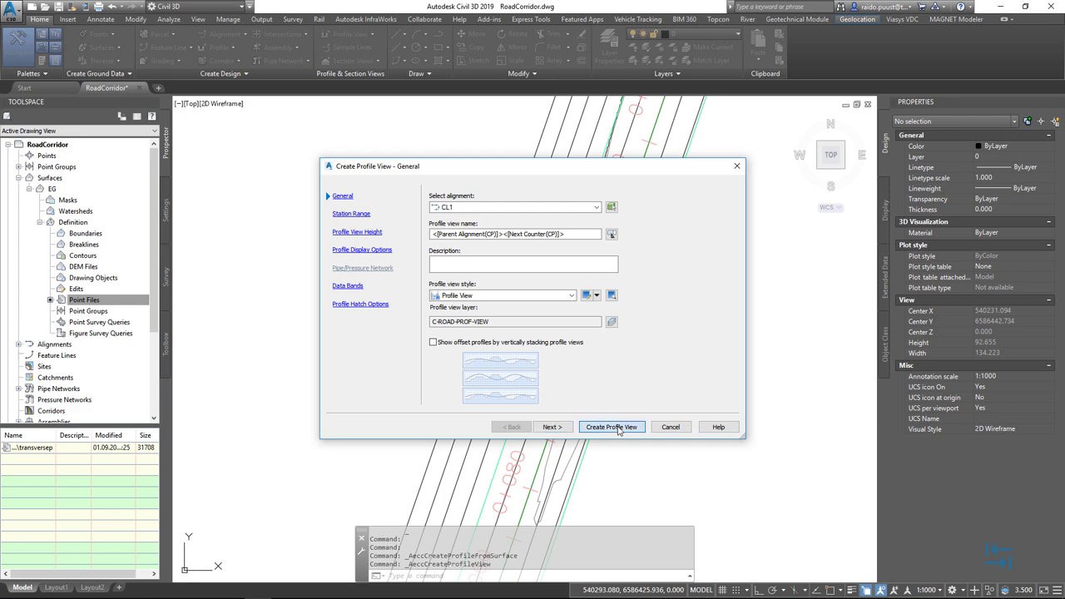
pyautogui.scroll(-6, 752, 357)
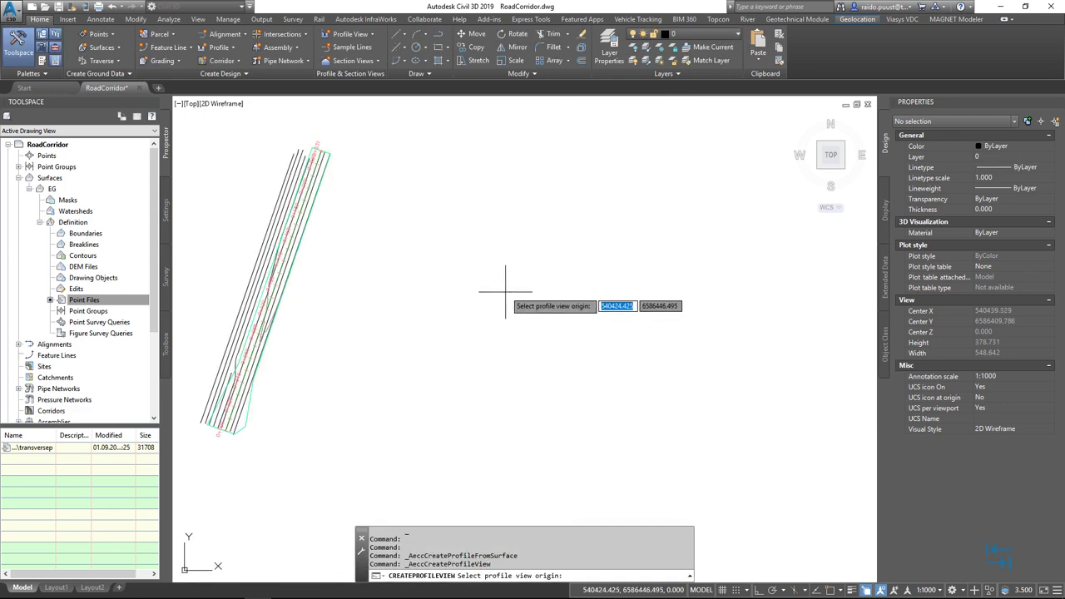
pyautogui.click(480, 275)
# - Examine the existing ground line and the station elevation labels along the CL1 profile view
pyautogui.scroll(3, 608, 239)
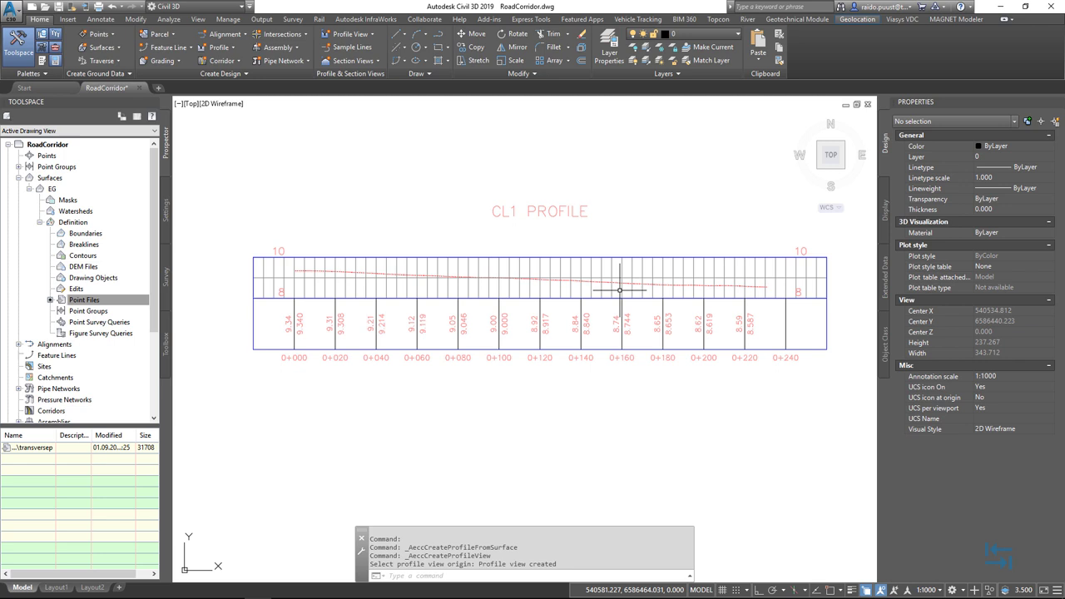
pyautogui.moveTo(619, 290)
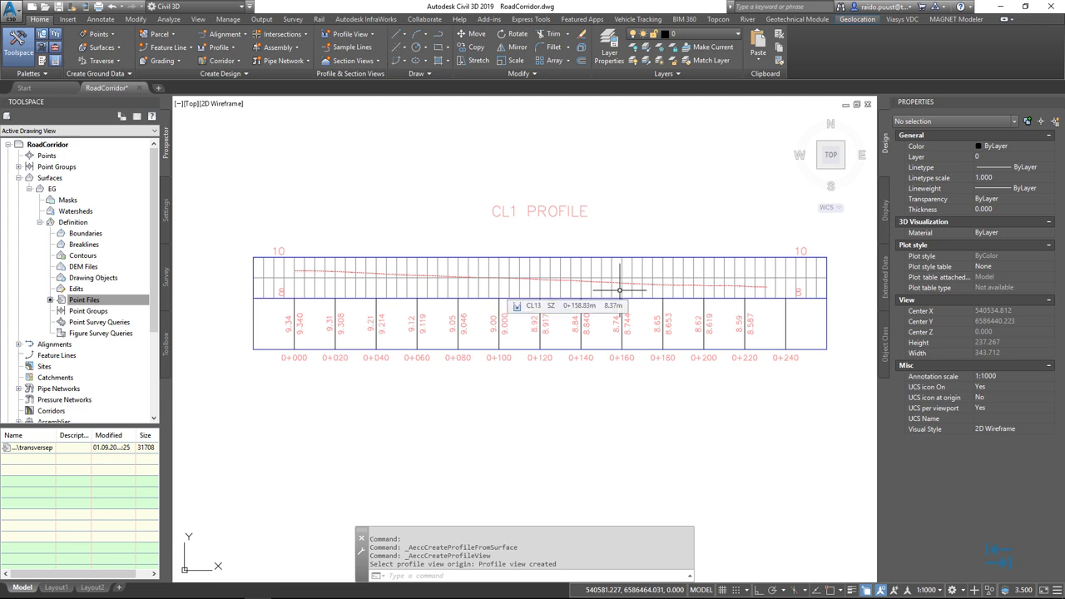
pyautogui.scroll(4, 357, 268)
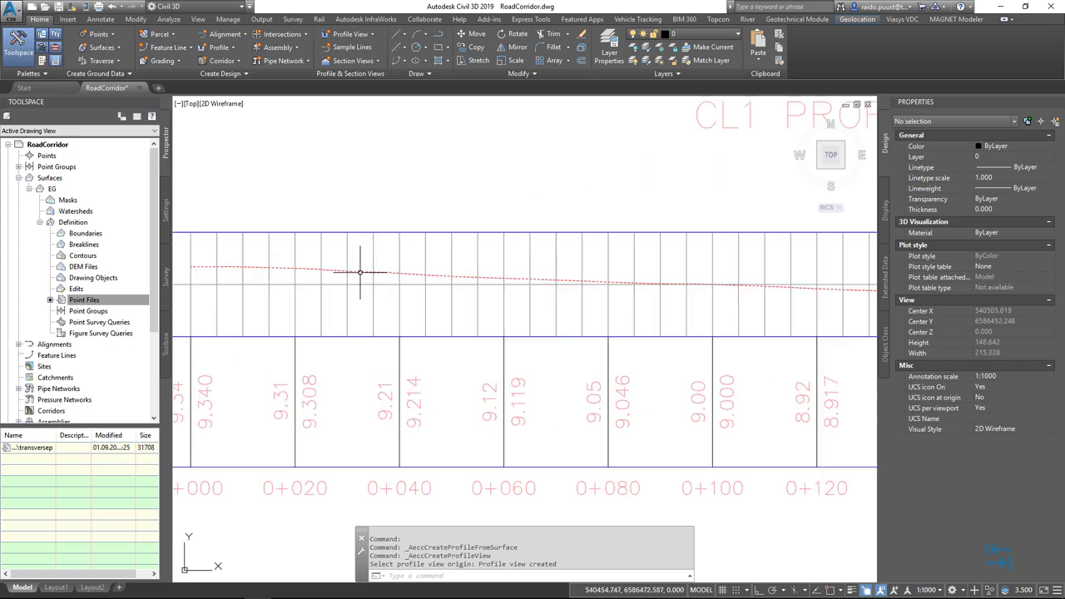
pyautogui.scroll(2, 356, 272)
pyautogui.moveTo(356, 272)
pyautogui.mouseDown(button='middle')
pyautogui.moveTo(533, 297)
pyautogui.moveTo(281, 297)
pyautogui.mouseUp(button='middle')
pyautogui.moveTo(637, 333); pyautogui.dragTo(349, 278, button='middle')
pyautogui.scroll(-2, 350, 278)
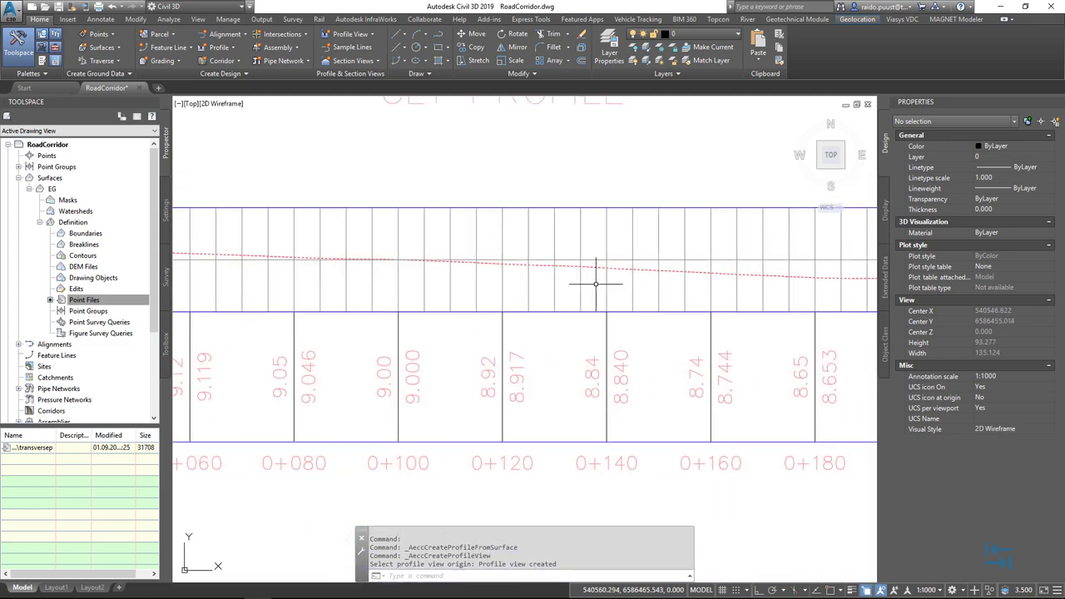
pyautogui.scroll(-4, 595, 284)
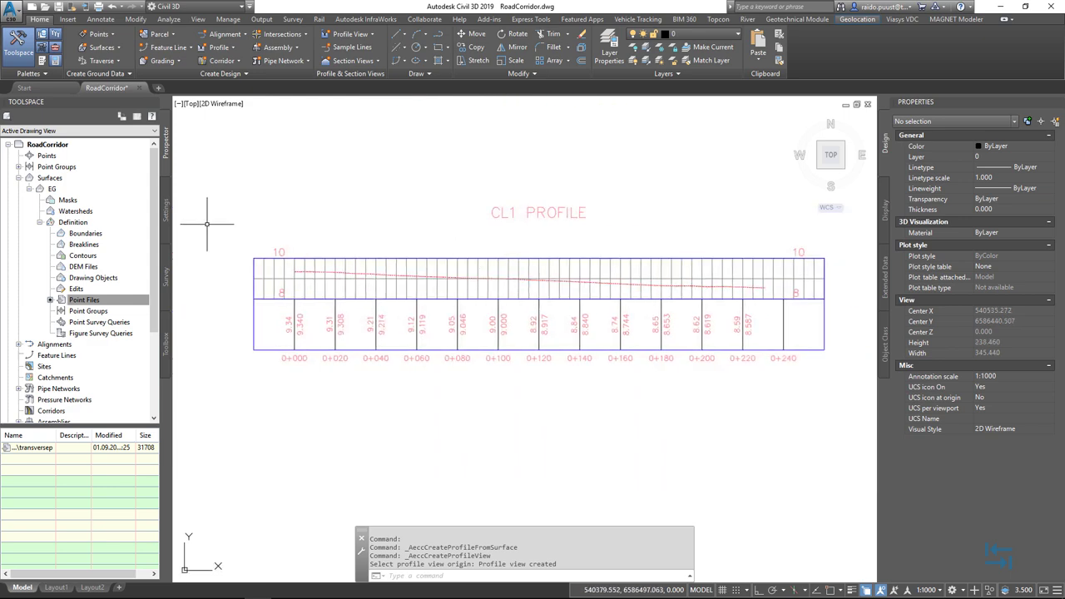
# - Begin creating a rehab corridor with alignment CL1, profile EG - Surface (3) and target surface EG
pyautogui.moveTo(273, 226)
pyautogui.mouseDown(button='middle')
pyautogui.moveTo(391, 232)
pyautogui.moveTo(483, 353)
pyautogui.mouseUp(button='middle')
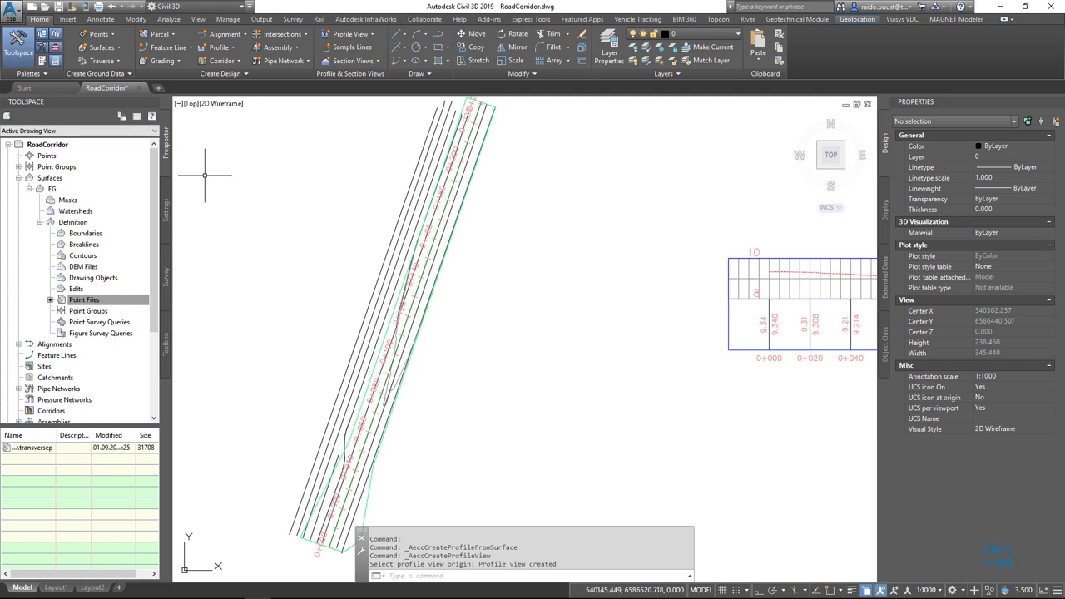
pyautogui.click(240, 60)
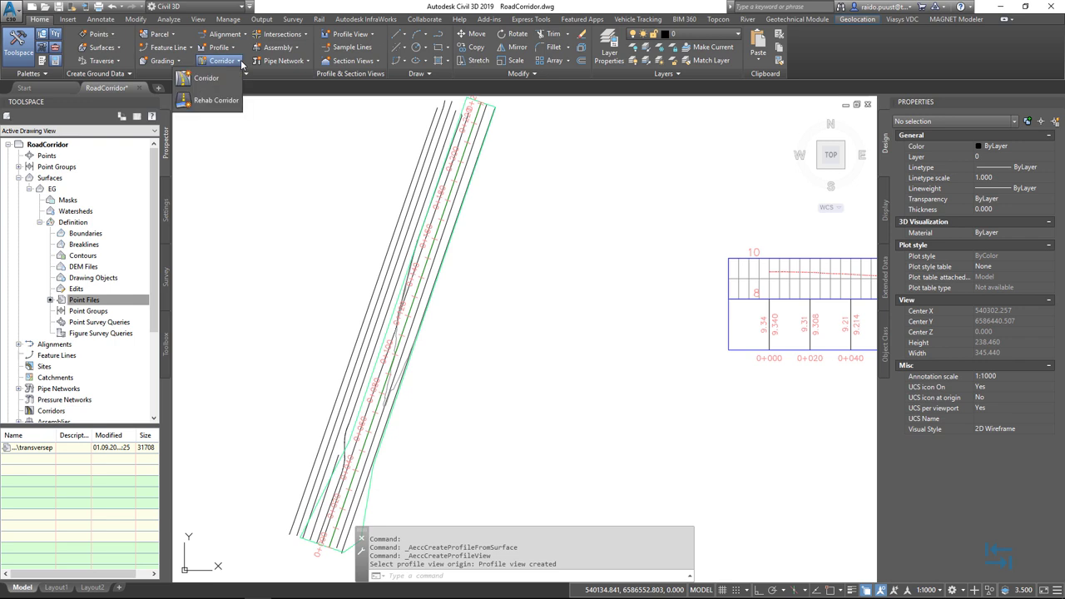
pyautogui.click(208, 101)
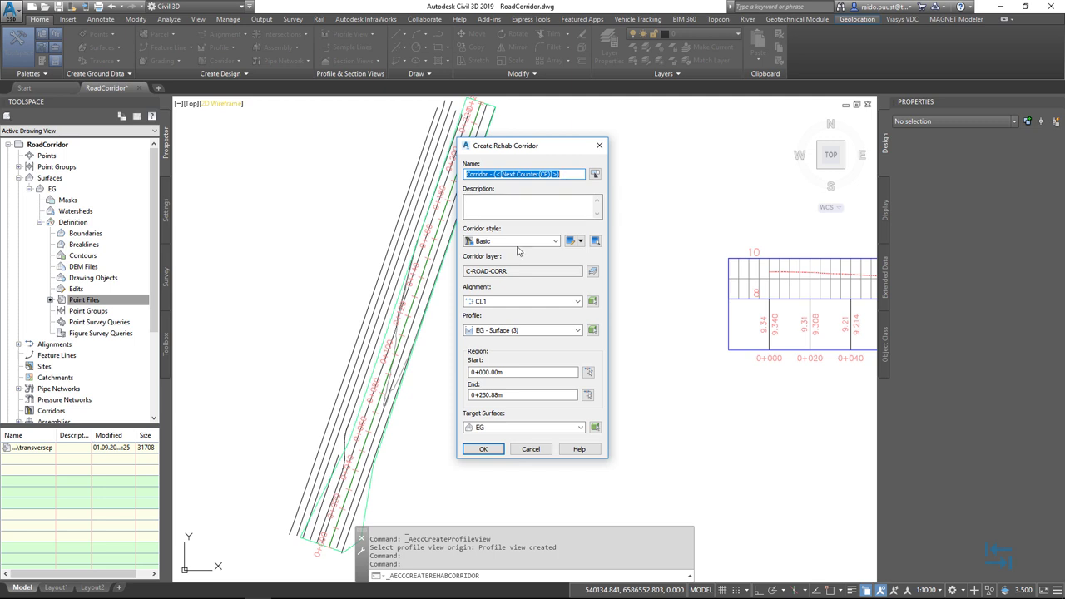
pyautogui.click(499, 333)
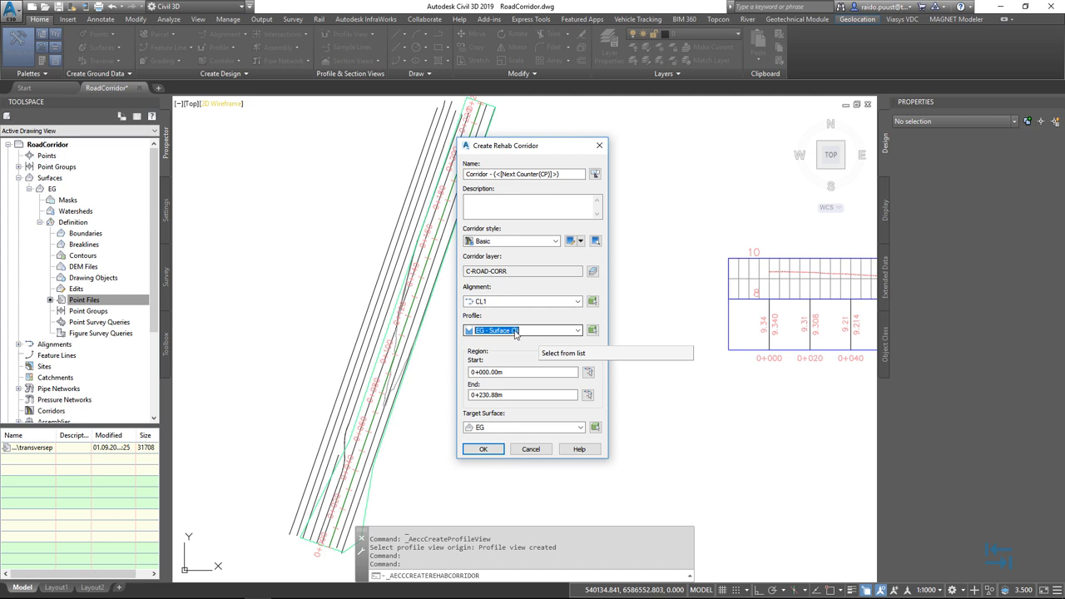
pyautogui.click(481, 428)
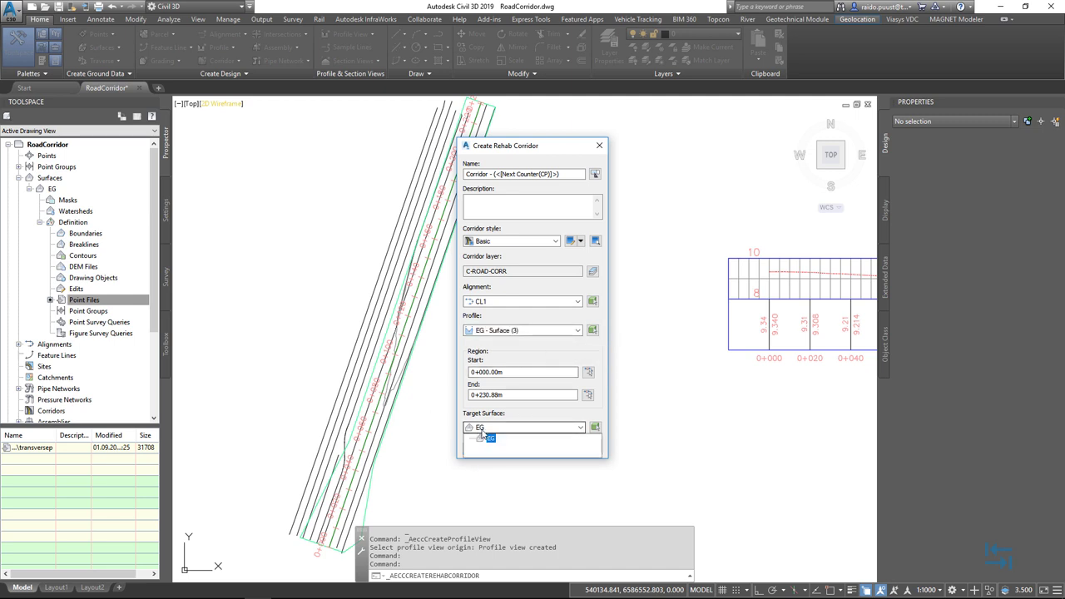
pyautogui.click(490, 438)
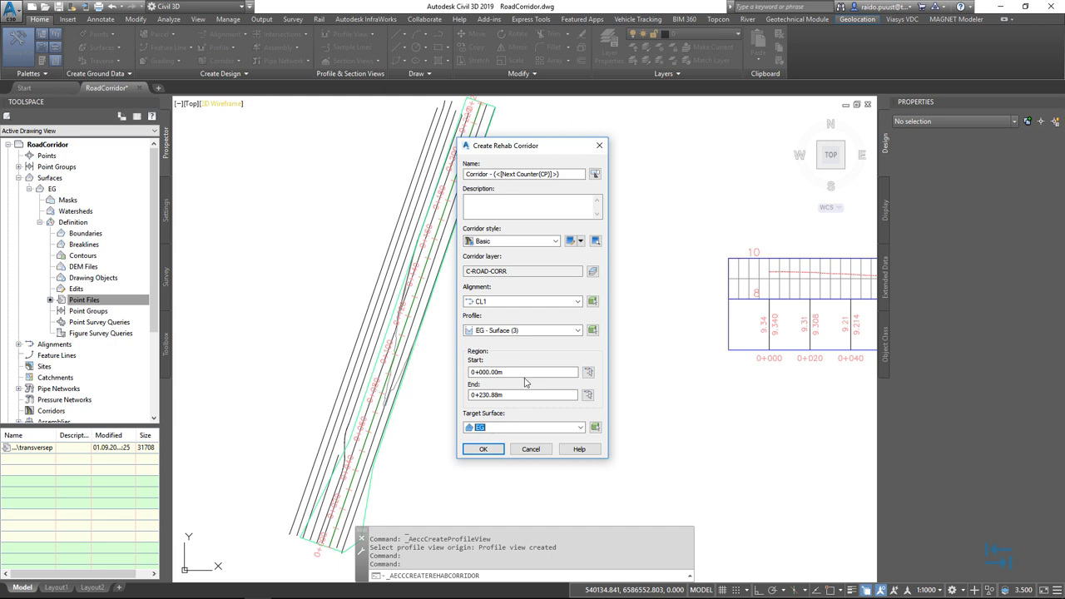
pyautogui.click(519, 331)
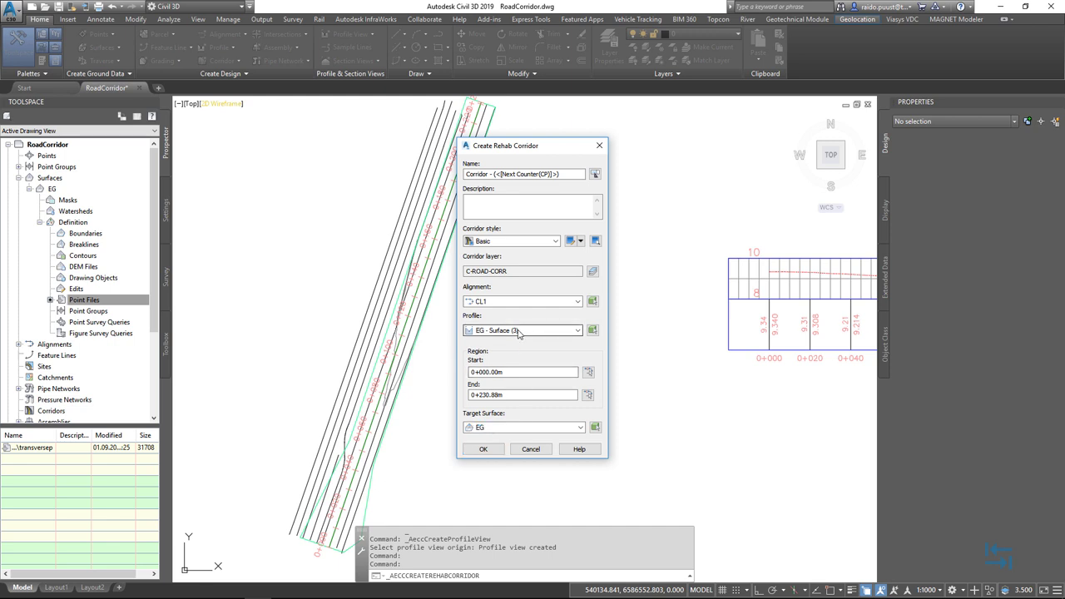
pyautogui.click(510, 300)
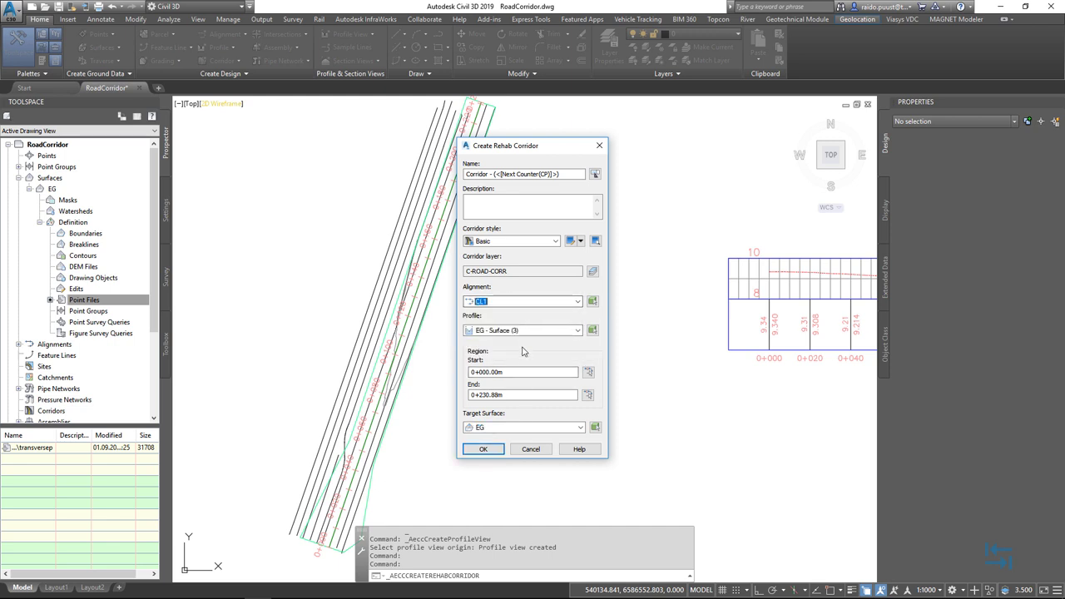
# - Name the rehab corridor SõpruseRek and create it with the Basic corridor style over the full region
pyautogui.moveTo(568, 171); pyautogui.dragTo(422, 170)
pyautogui.write('SõpruseRek')
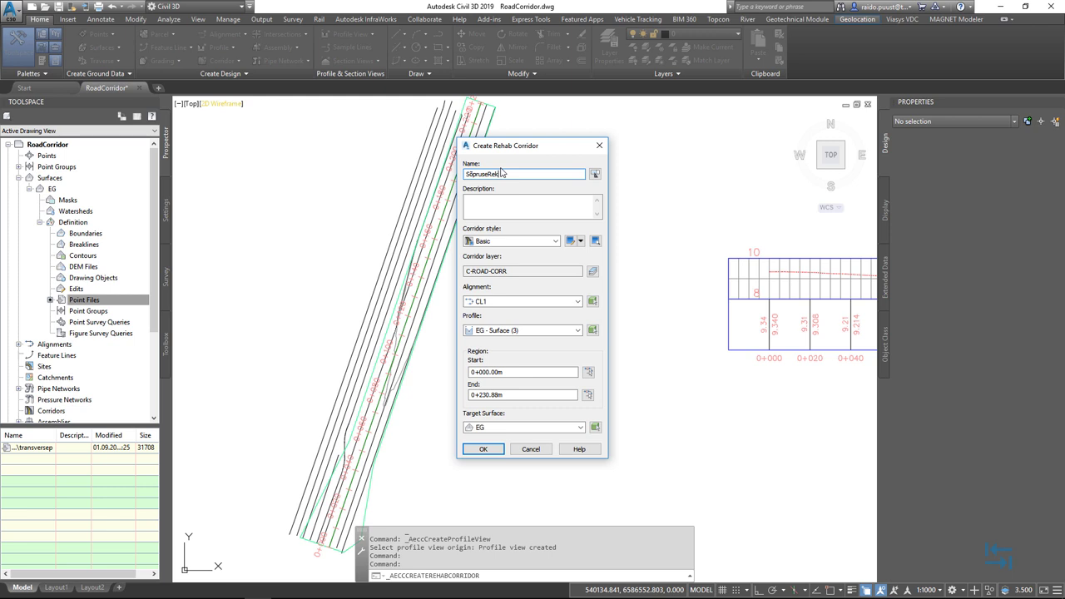
pyautogui.click(487, 201)
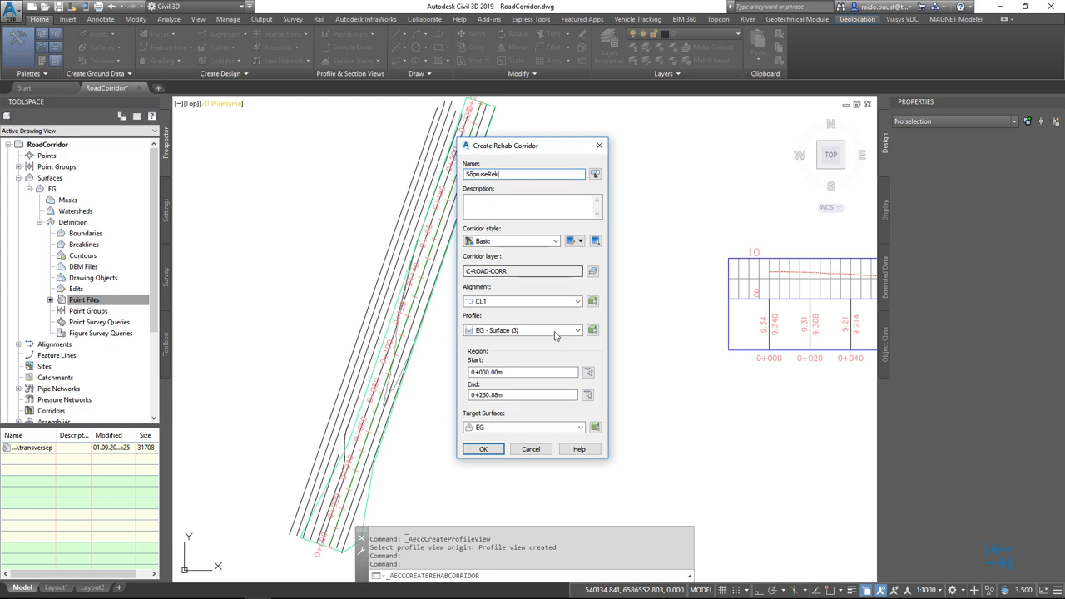
pyautogui.click(483, 449)
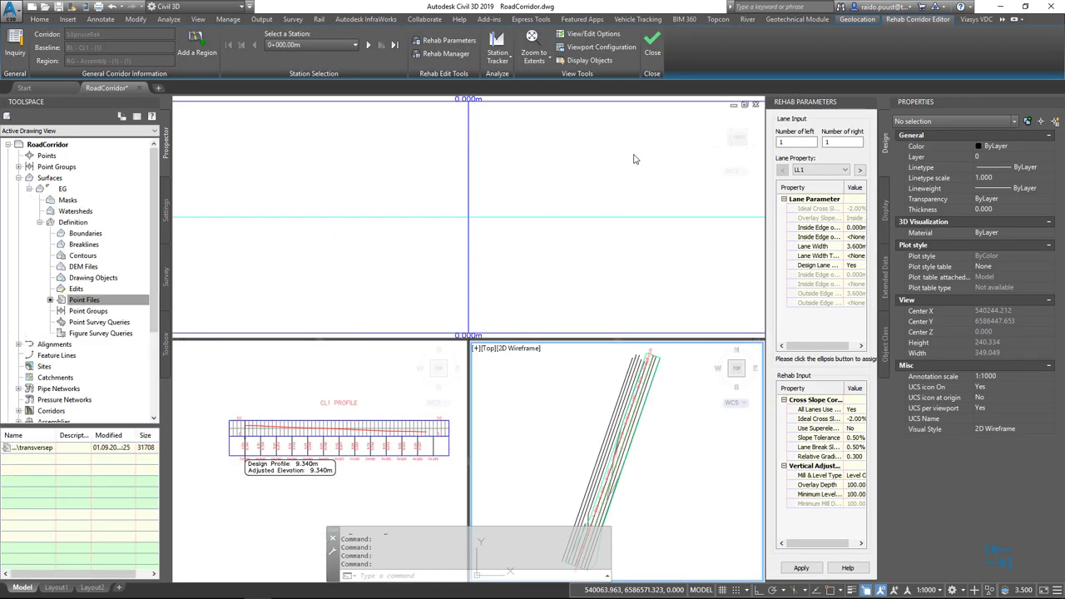
# - Close the Properties palette and widen the Rehab Parameters palette to make its property names and values fully readable
pyautogui.click(1058, 102)
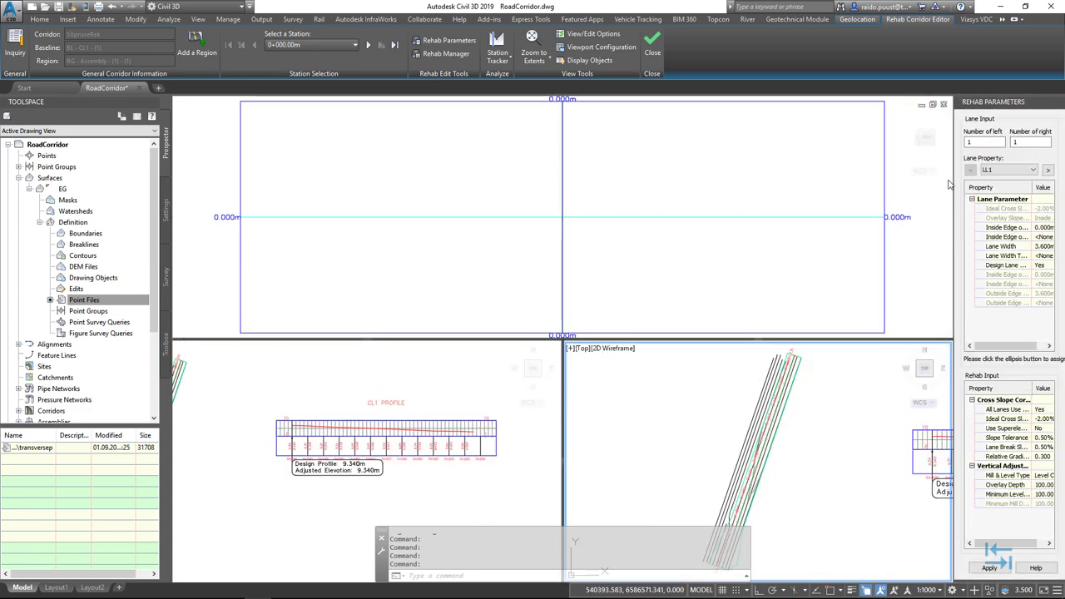
pyautogui.moveTo(955, 181); pyautogui.dragTo(849, 178)
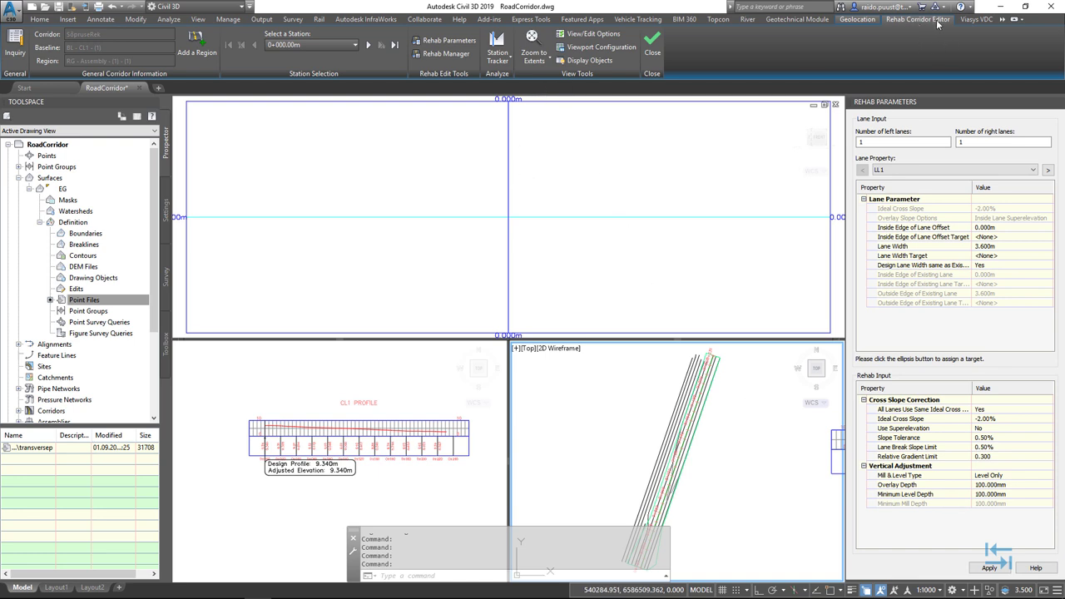
# - Configure the corridor editor viewports with Plan in viewport 2 and Profile in viewport 3, keeping the Three: Above layout
pyautogui.click(587, 49)
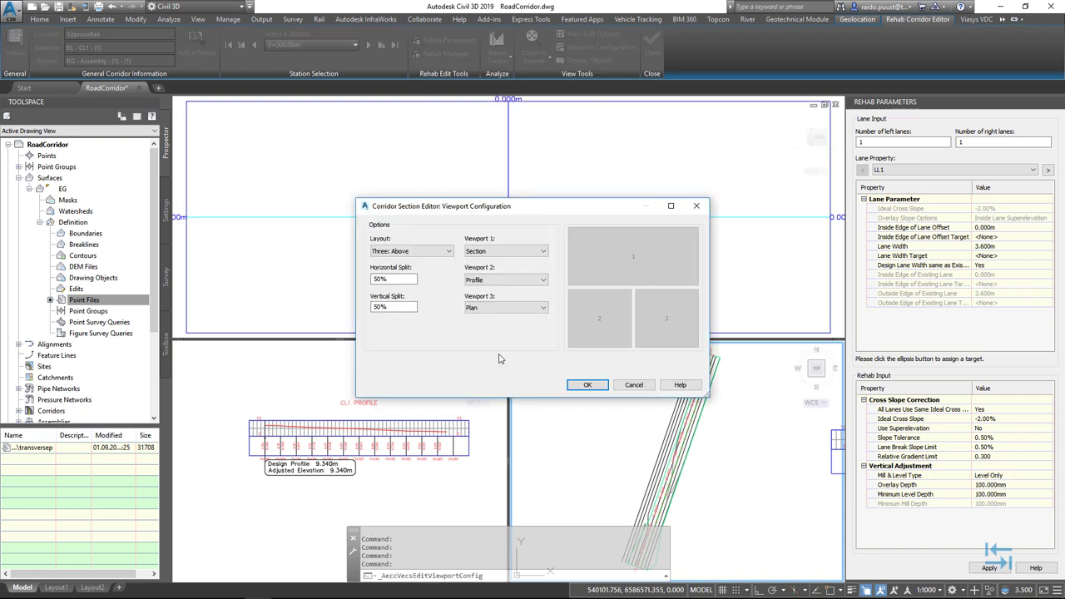
pyautogui.click(496, 281)
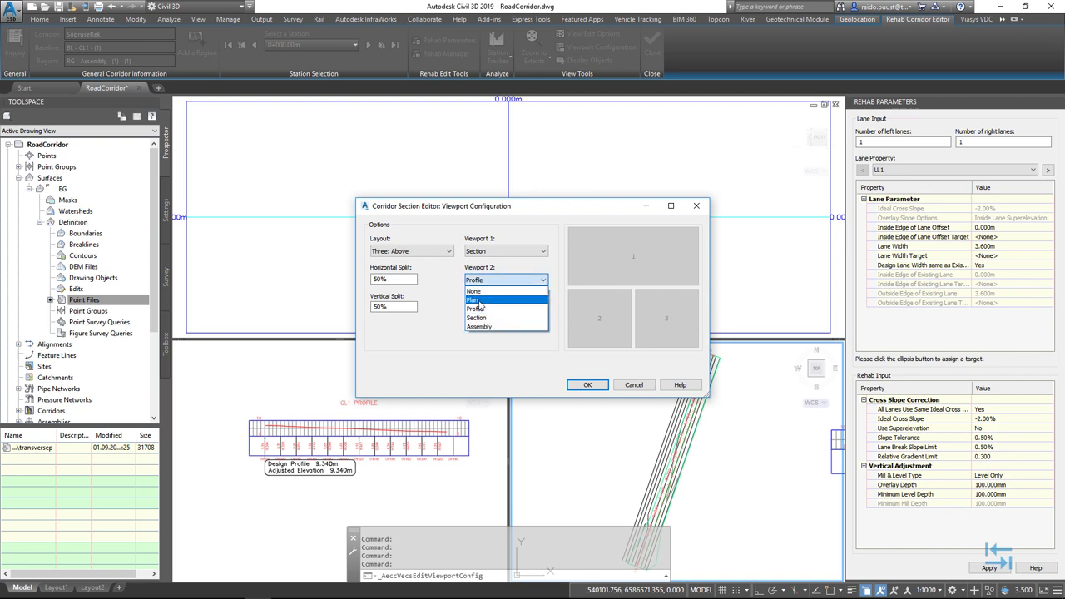
pyautogui.click(479, 301)
pyautogui.click(489, 308)
pyautogui.click(481, 338)
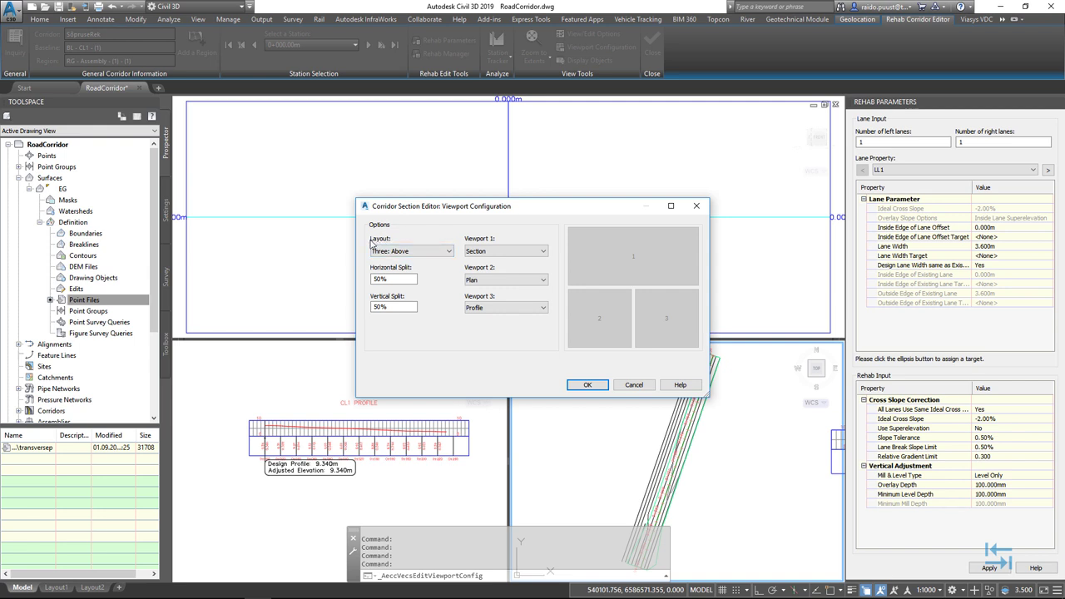
pyautogui.click(446, 251)
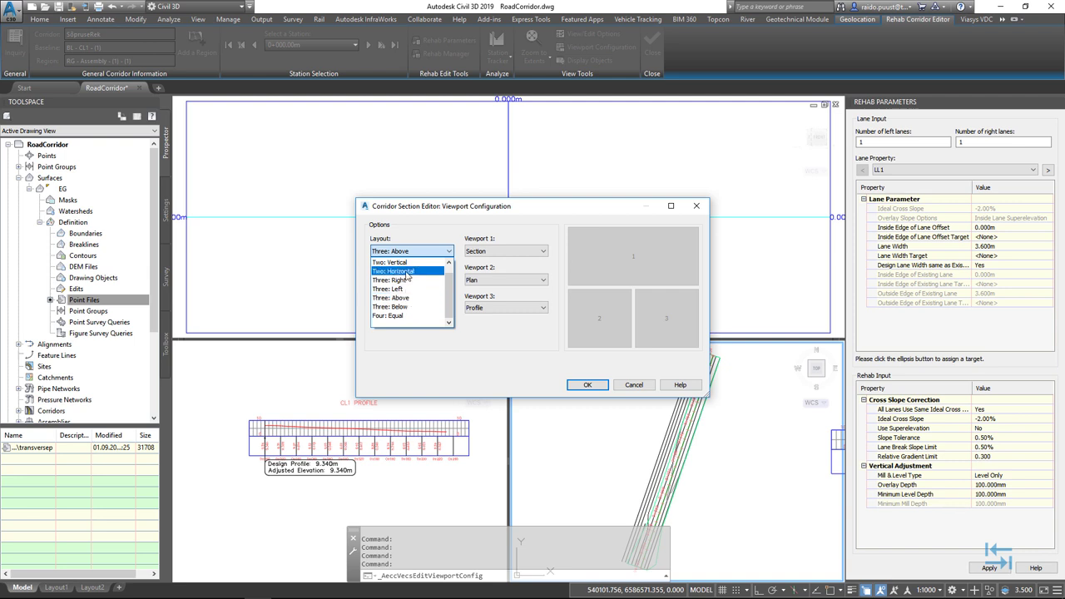
pyautogui.click(404, 297)
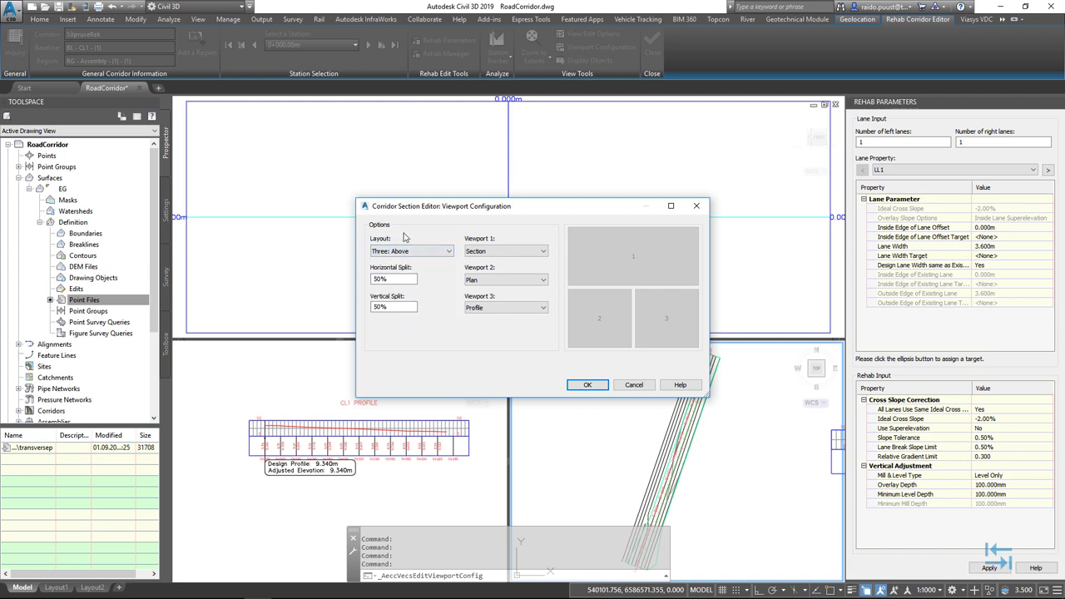
pyautogui.click(589, 384)
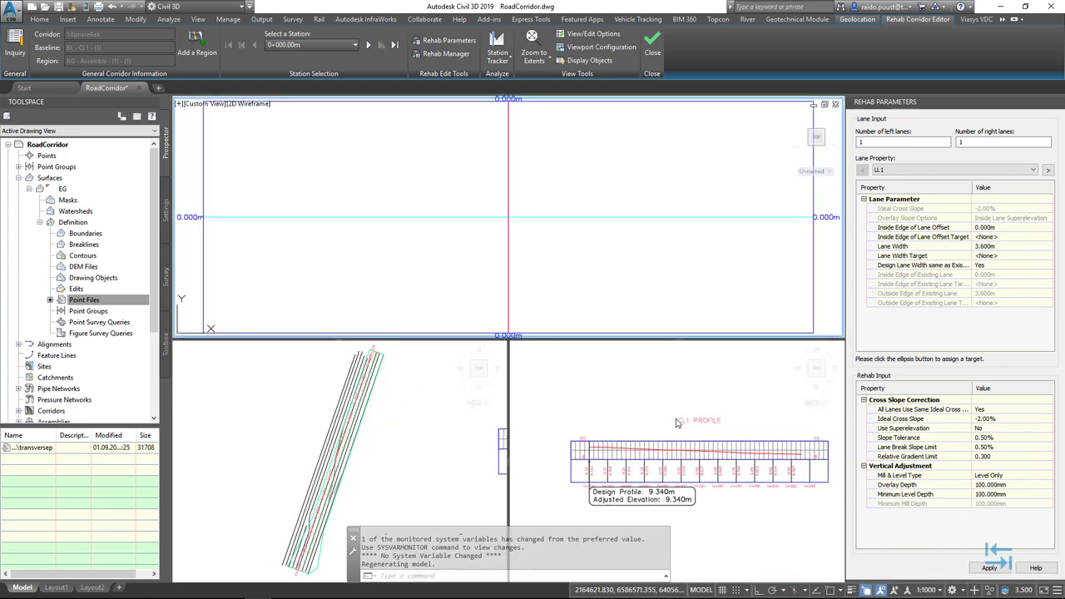
# - Apply the current rehab parameters to the corridor and close the resulting event list
pyautogui.click(447, 429)
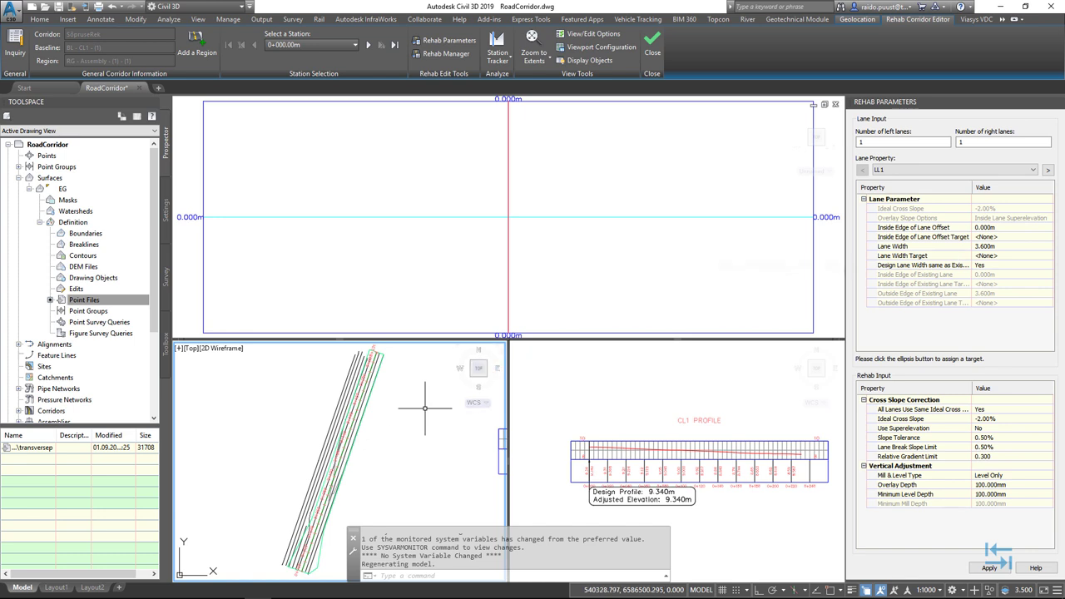
pyautogui.scroll(5, 324, 512)
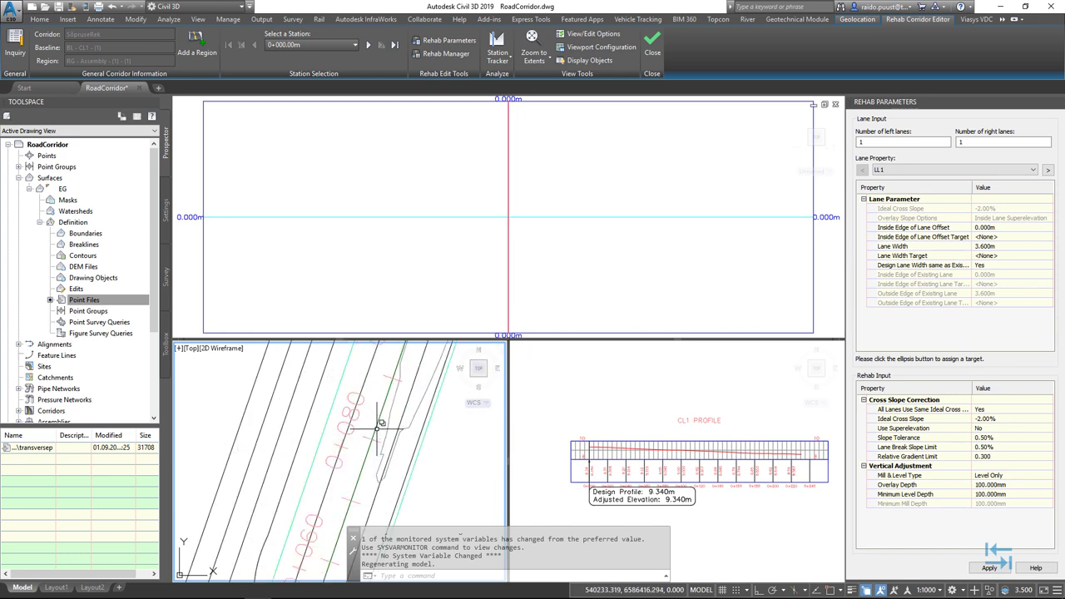
pyautogui.moveTo(379, 428)
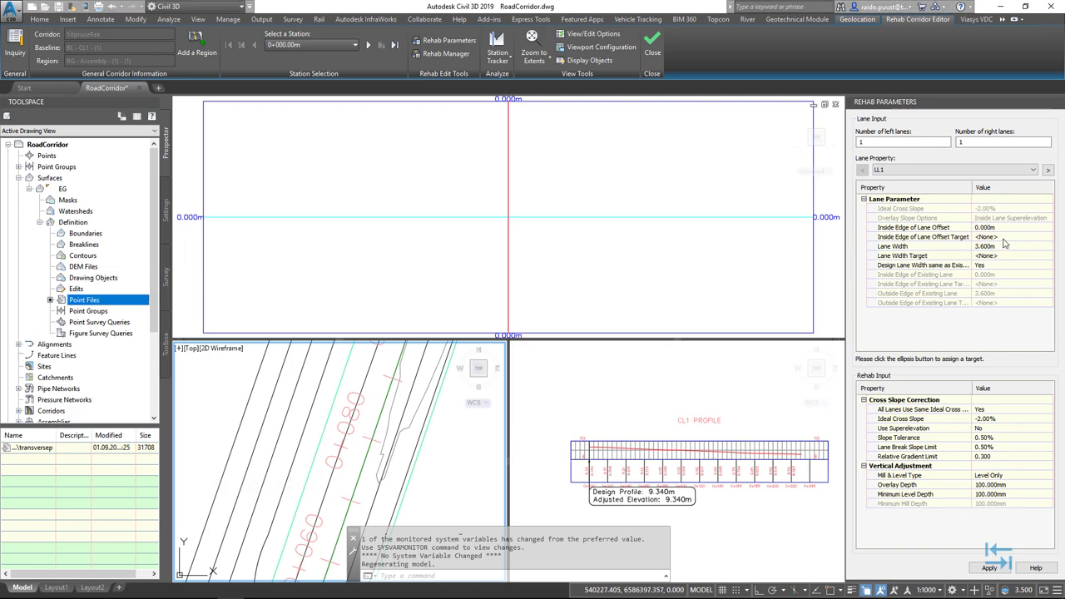
pyautogui.click(989, 568)
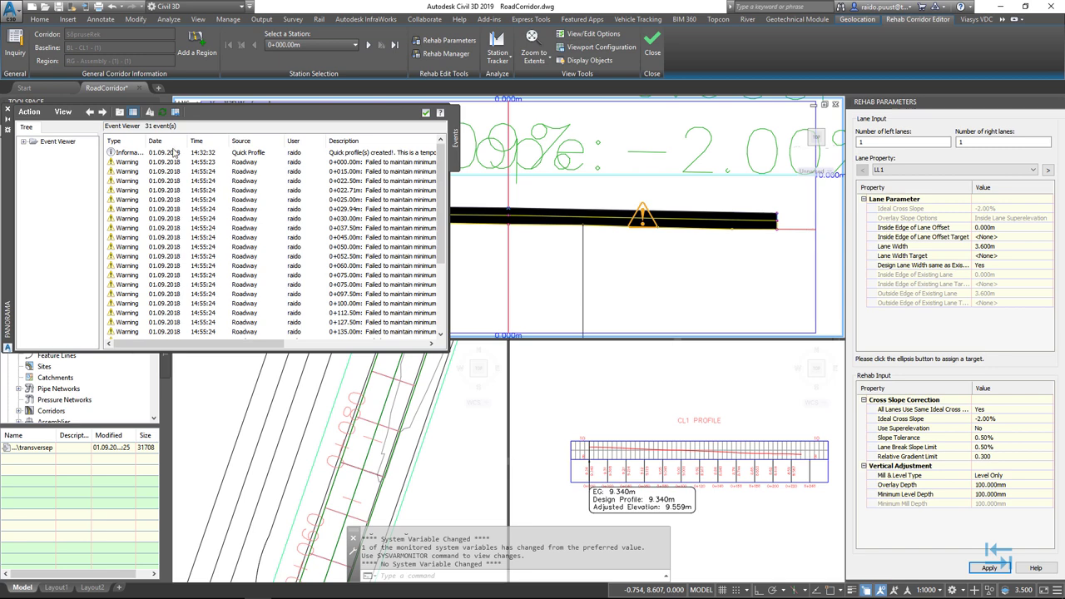
pyautogui.click(426, 113)
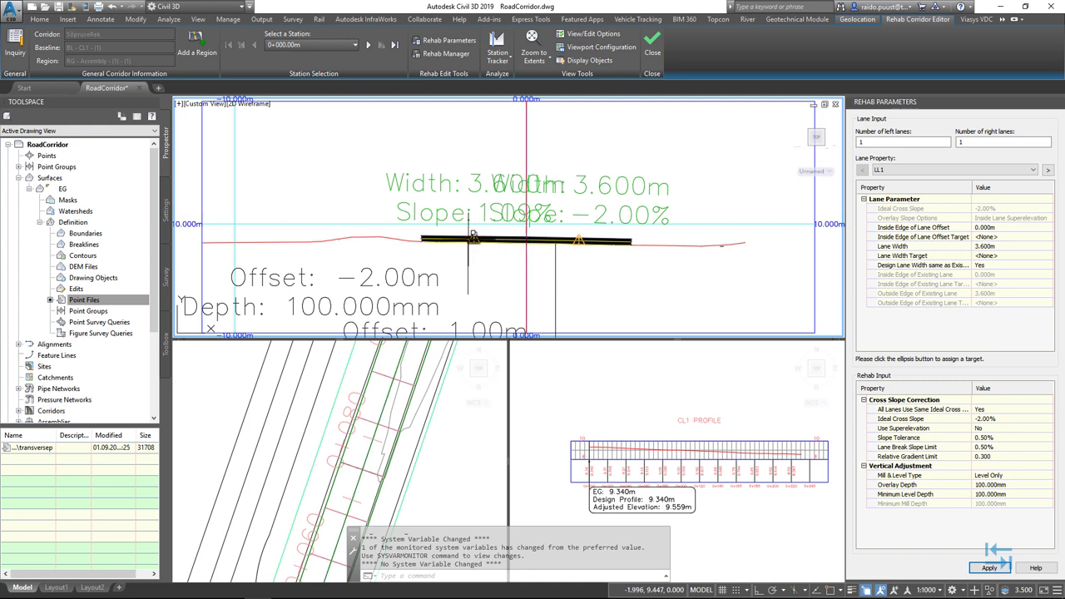
# - Set the drawing's annotation scale to 1:500 so the lane labels in the cross-section become easier to read
pyautogui.moveTo(625, 262)
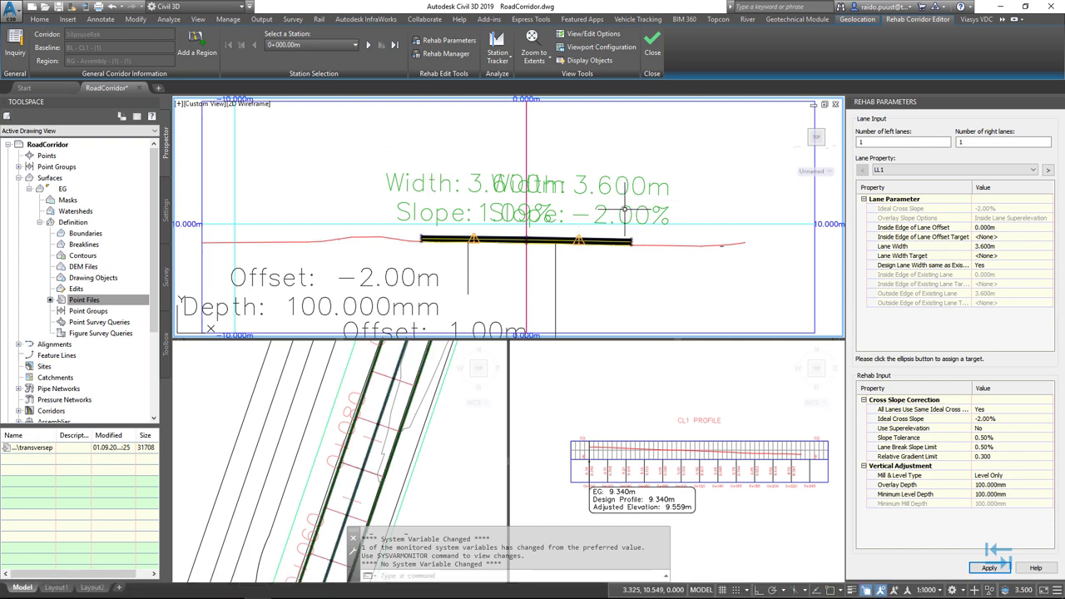
pyautogui.click(926, 593)
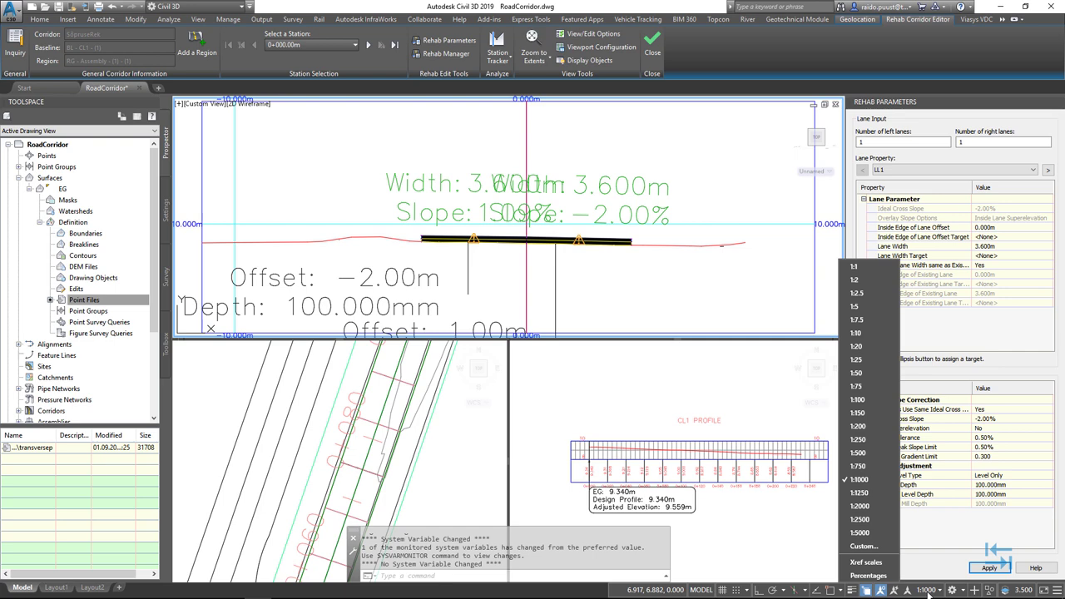
pyautogui.click(859, 453)
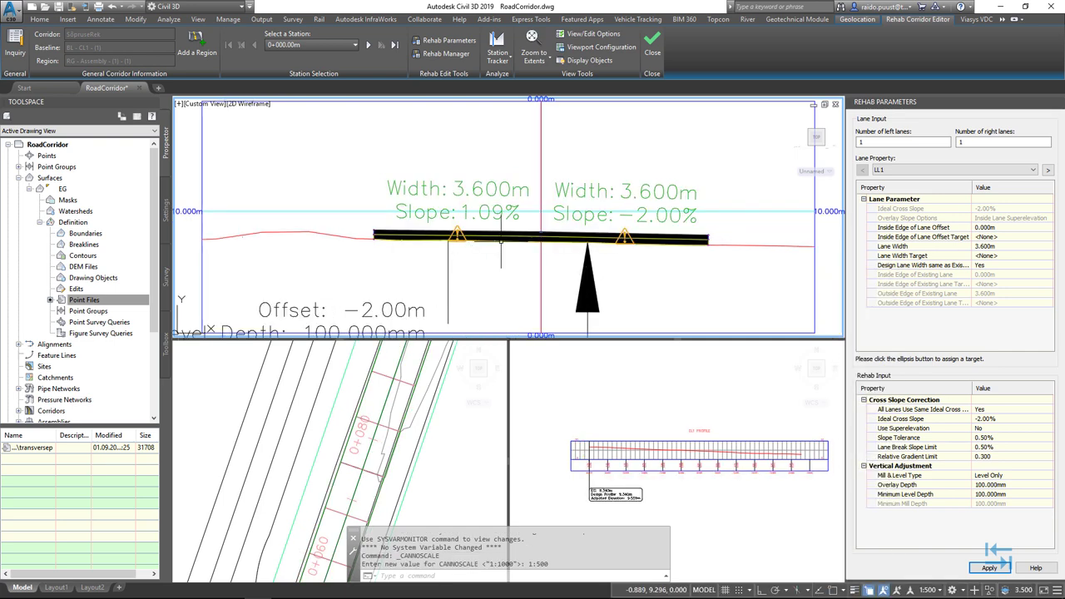
pyautogui.moveTo(501, 241); pyautogui.dragTo(481, 216, button='middle')
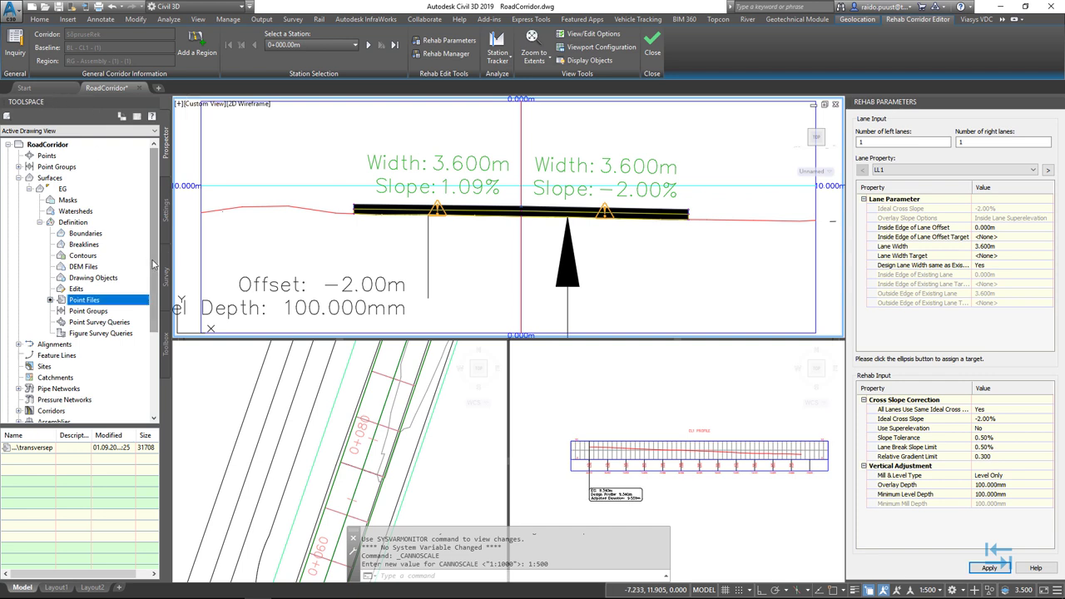
# - Zoom the profile viewport to the rehab assembly Assembly - (1)
pyautogui.scroll(-4, 83, 292)
pyautogui.click(74, 311)
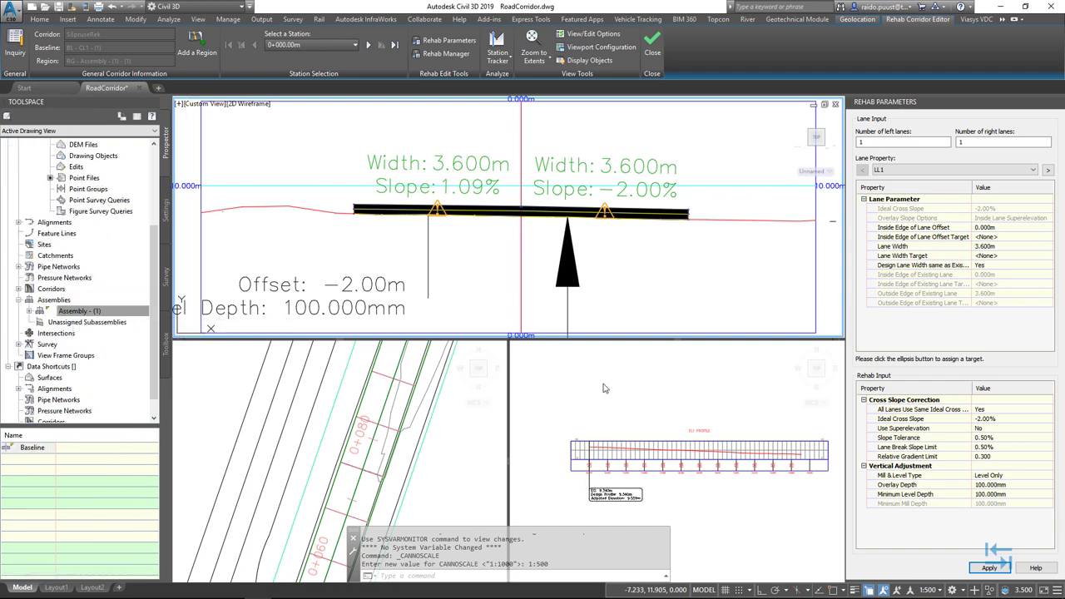
pyautogui.click(697, 377)
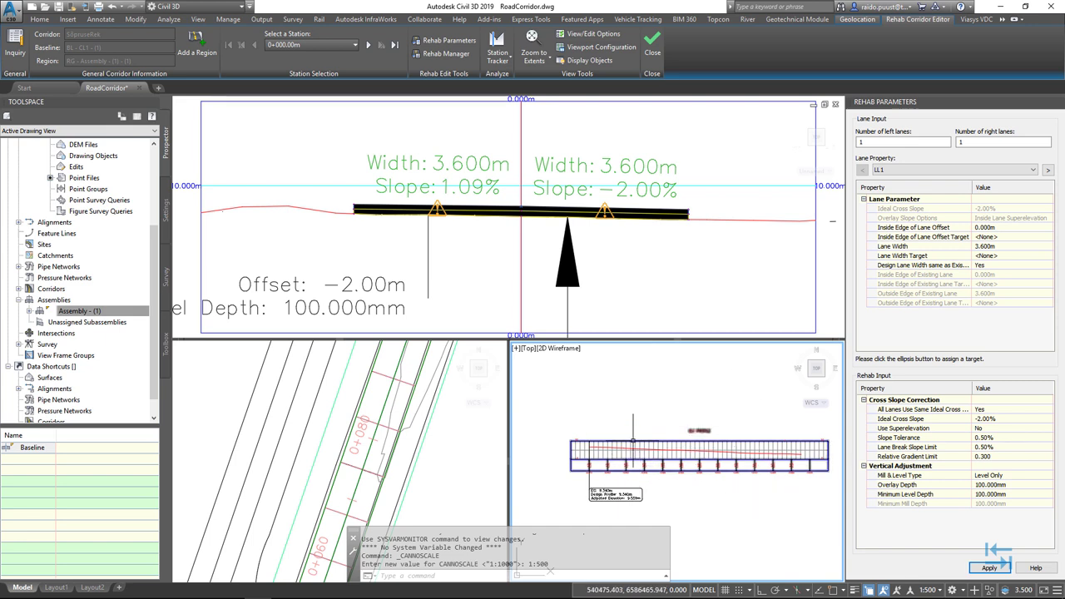
pyautogui.click(83, 311)
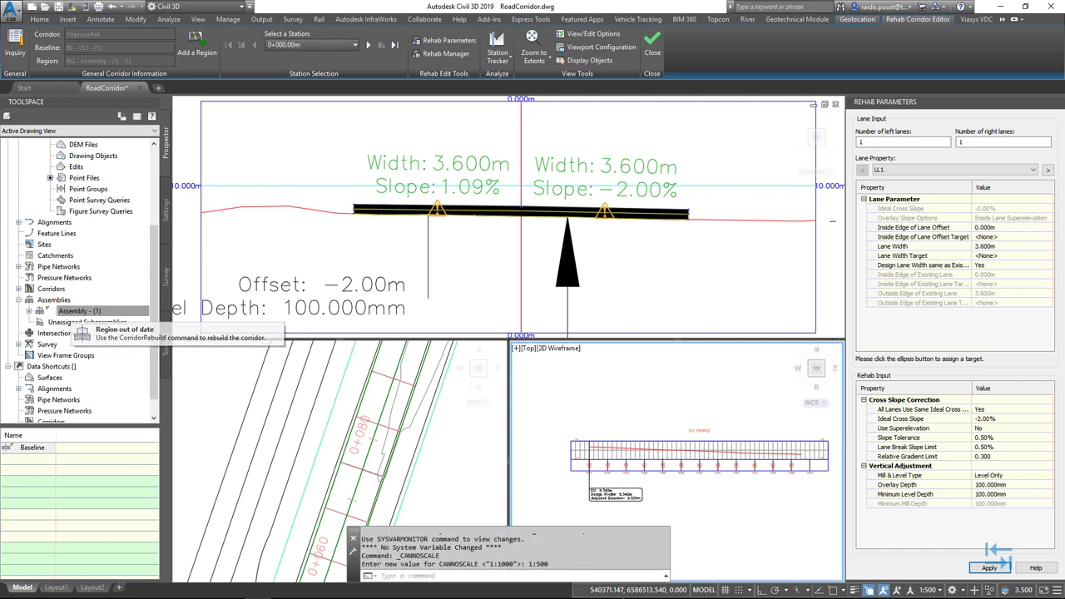
pyautogui.click(79, 312)
pyautogui.rightClick(80, 314)
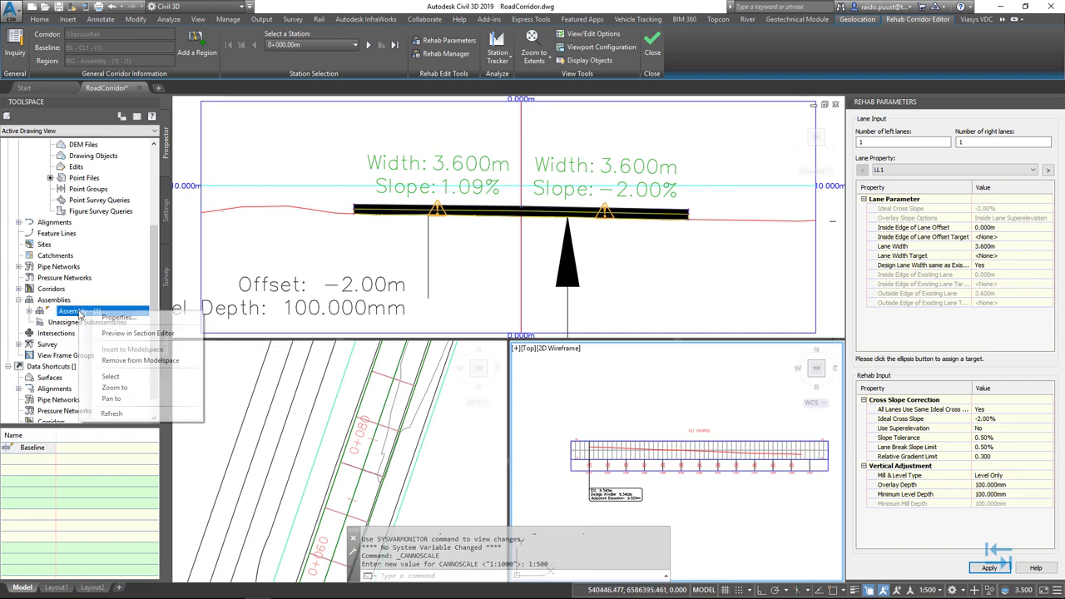
pyautogui.click(114, 391)
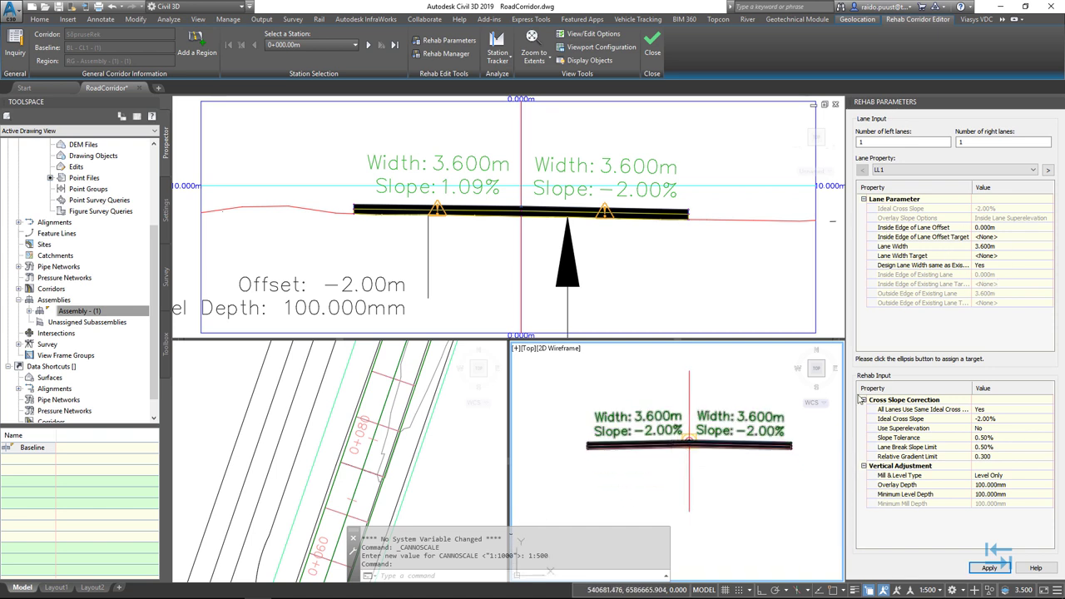
# - Examine the corridor lanes against the surrounding road edge lines in the plan view between stations 0+040 and 0+100
pyautogui.click(445, 471)
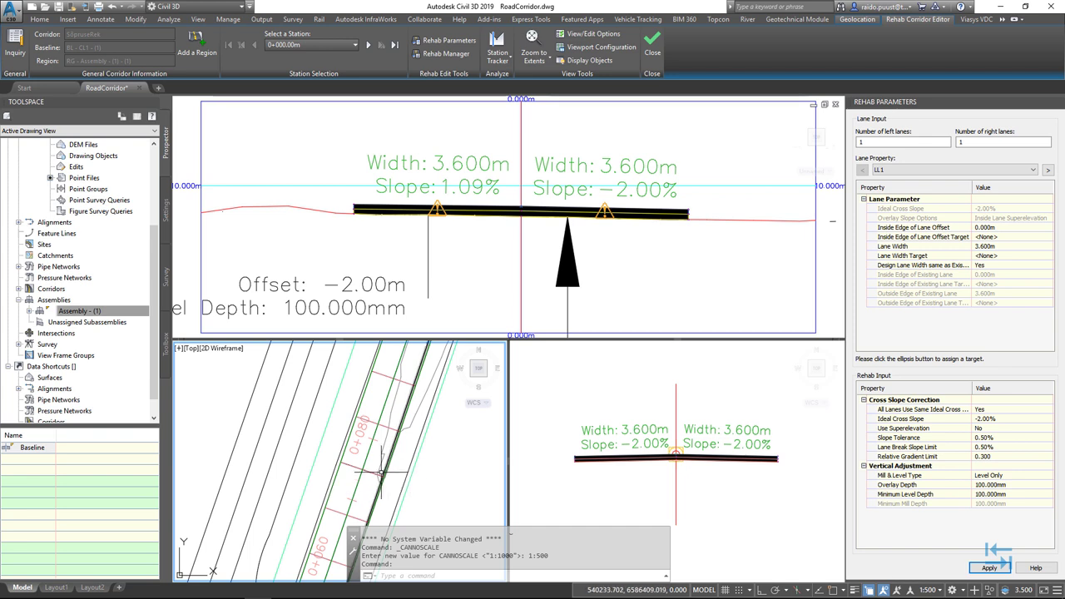
pyautogui.moveTo(362, 497); pyautogui.dragTo(370, 387, button='middle')
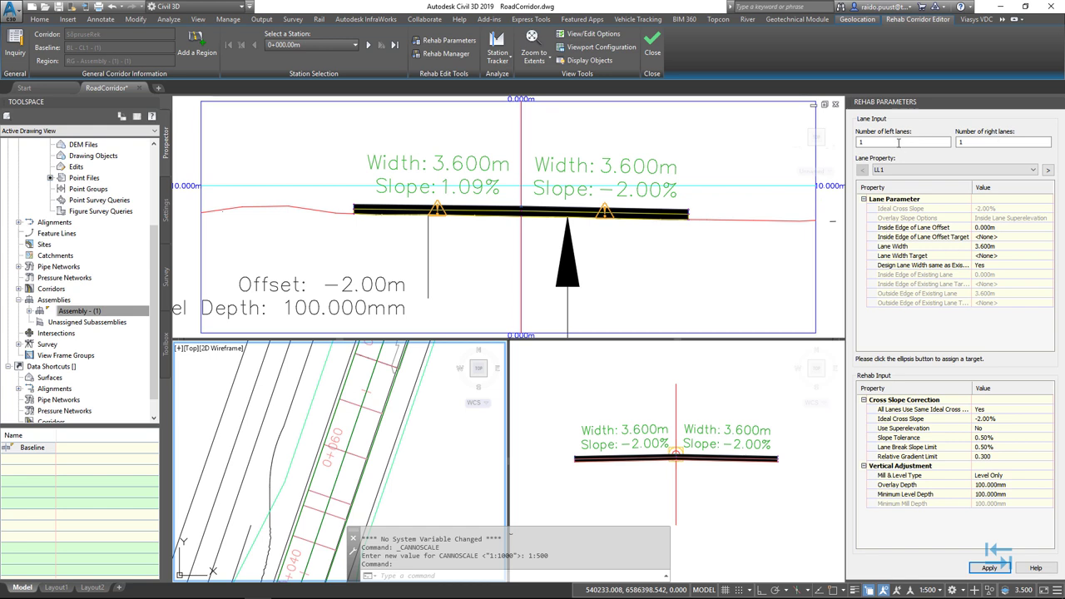
pyautogui.scroll(2, 341, 461)
pyautogui.click(331, 461)
pyautogui.press('Escape')
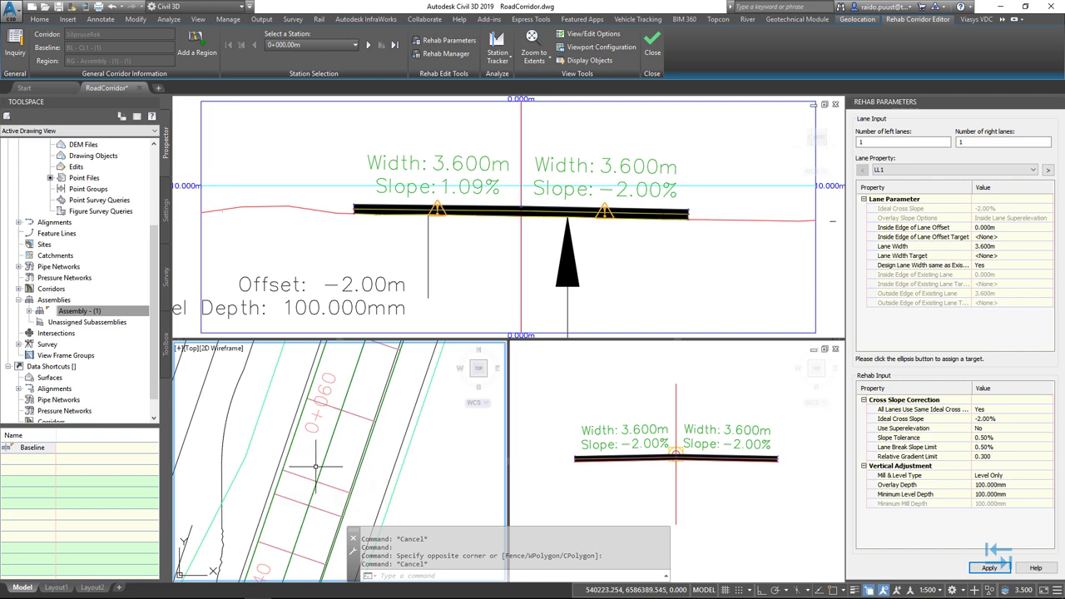
pyautogui.scroll(-2, 293, 455)
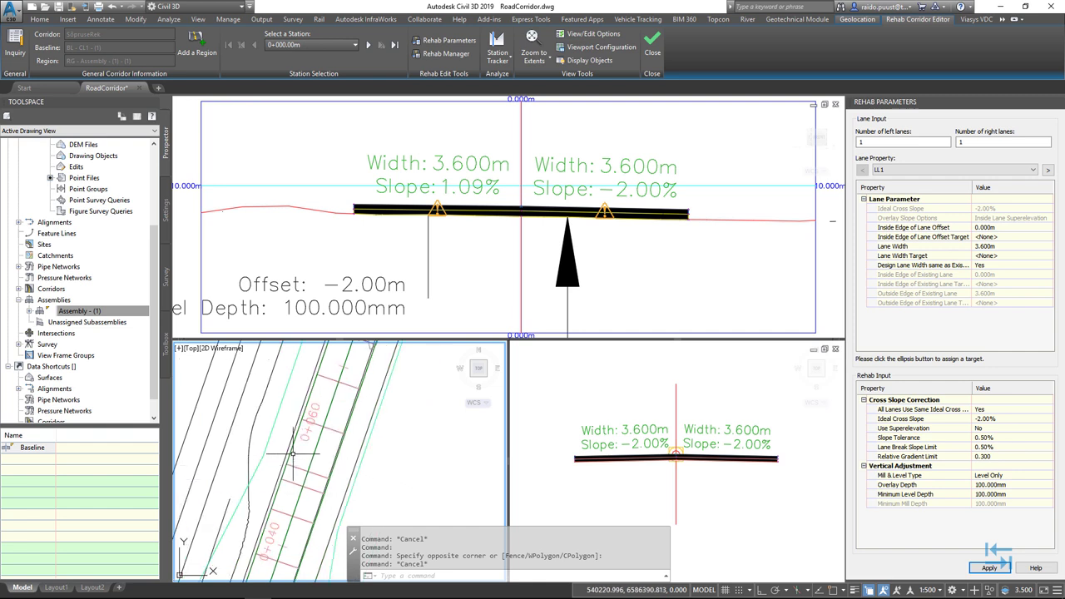
pyautogui.scroll(-2, 293, 453)
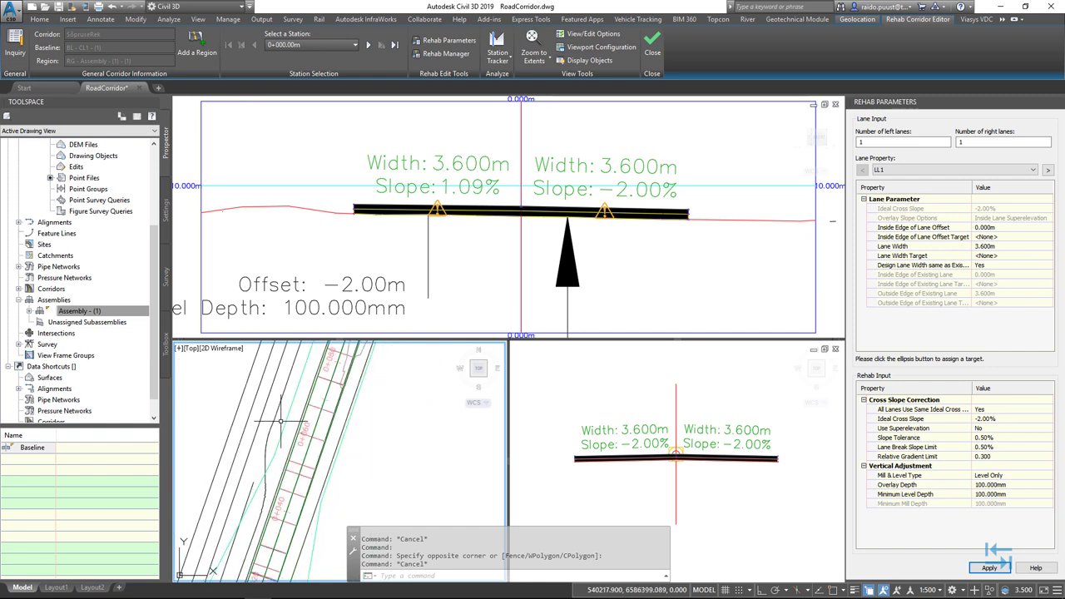
pyautogui.moveTo(281, 411); pyautogui.dragTo(231, 515, button='middle')
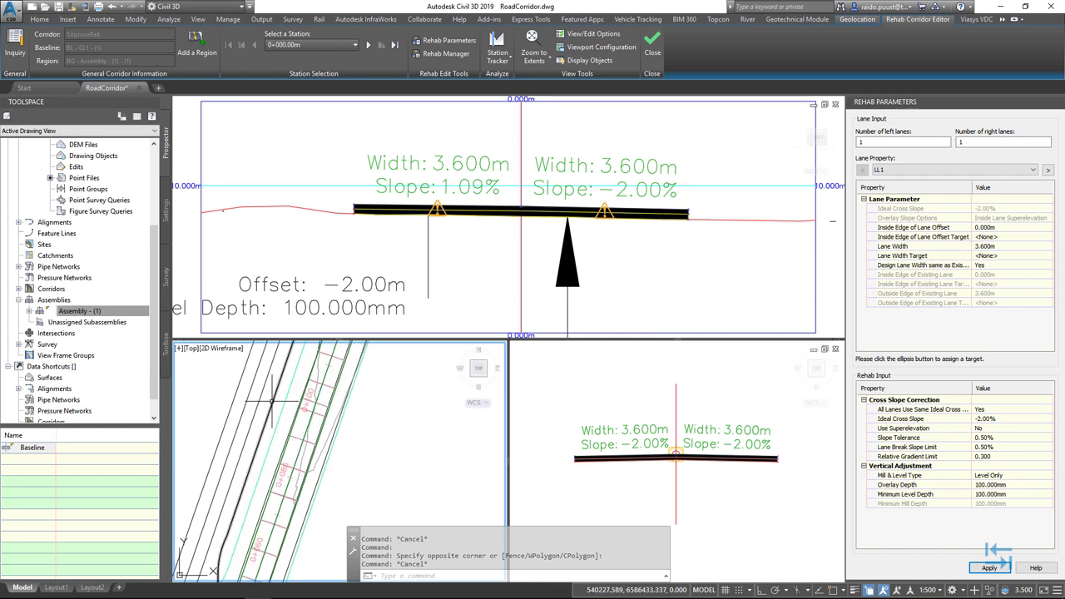
pyautogui.moveTo(271, 400)
pyautogui.mouseDown(button='middle')
pyautogui.moveTo(262, 474)
pyautogui.moveTo(282, 397)
pyautogui.mouseUp(button='middle')
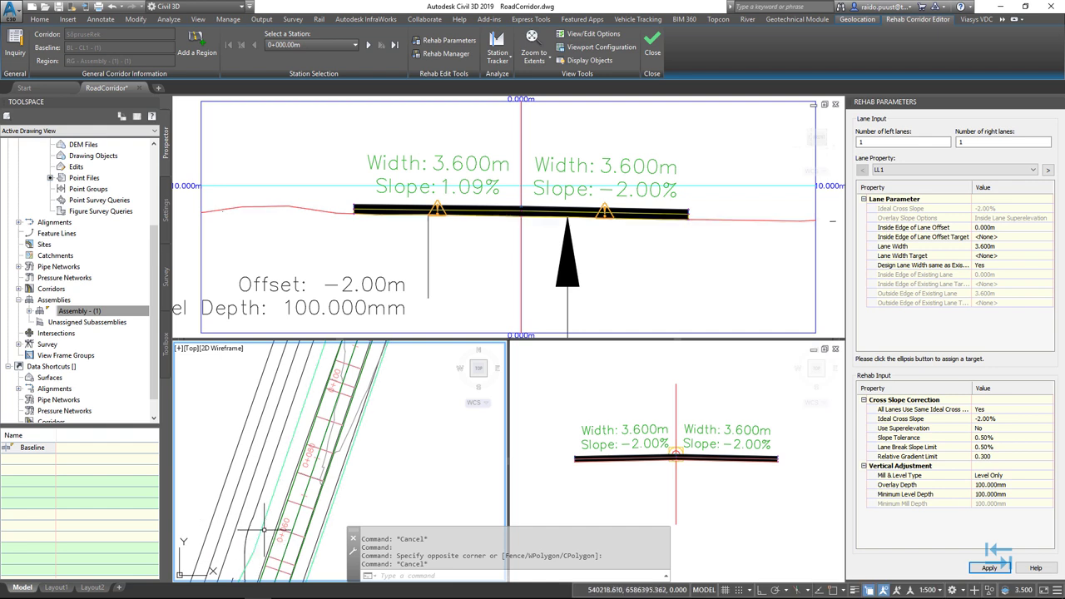
pyautogui.scroll(3, 291, 450)
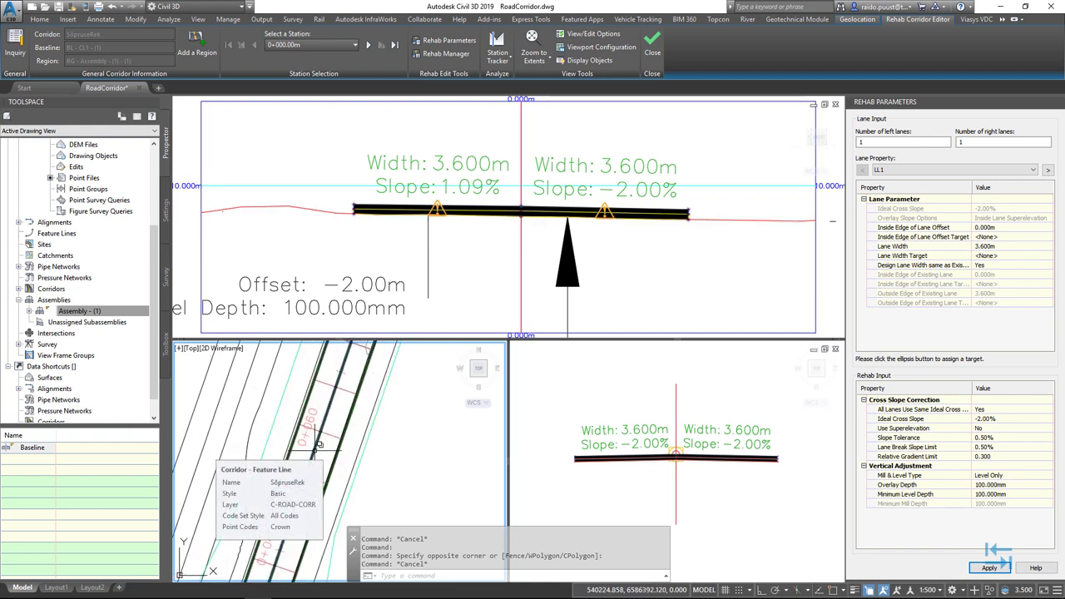
pyautogui.scroll(-1, 321, 451)
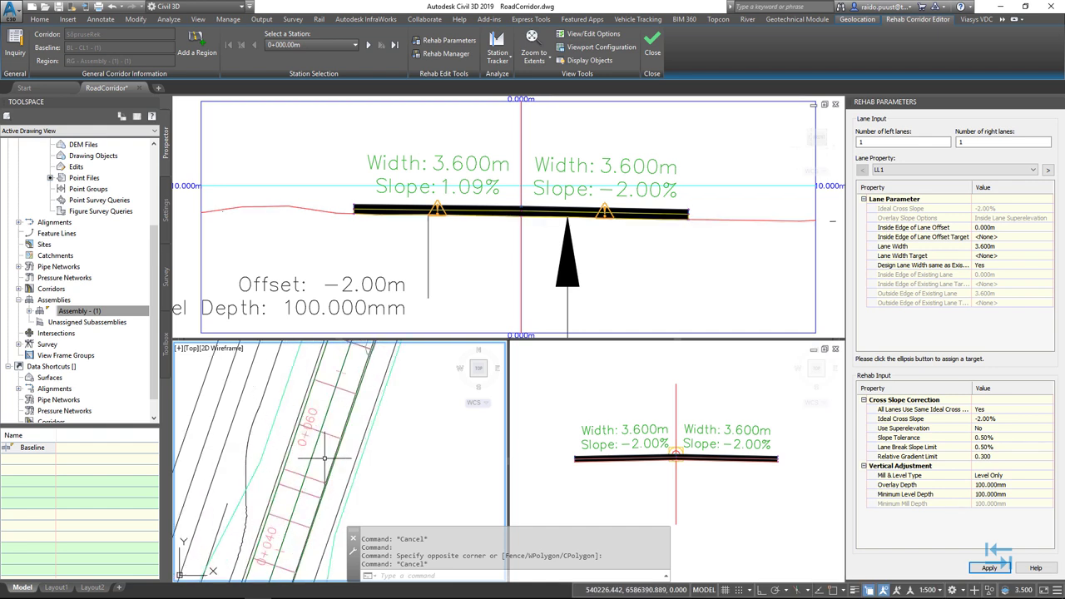
# - Set the number of right lanes to 2, apply it, and close the event list to view the whole cross-section
pyautogui.click(975, 141)
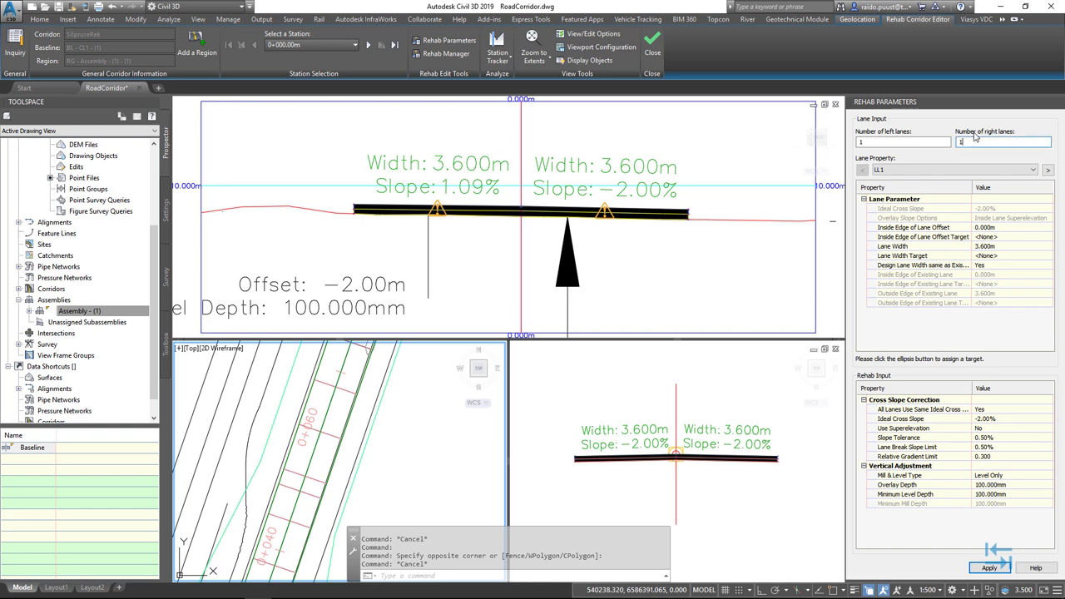
pyautogui.doubleClick(981, 141)
pyautogui.write('2')
pyautogui.press('Return')
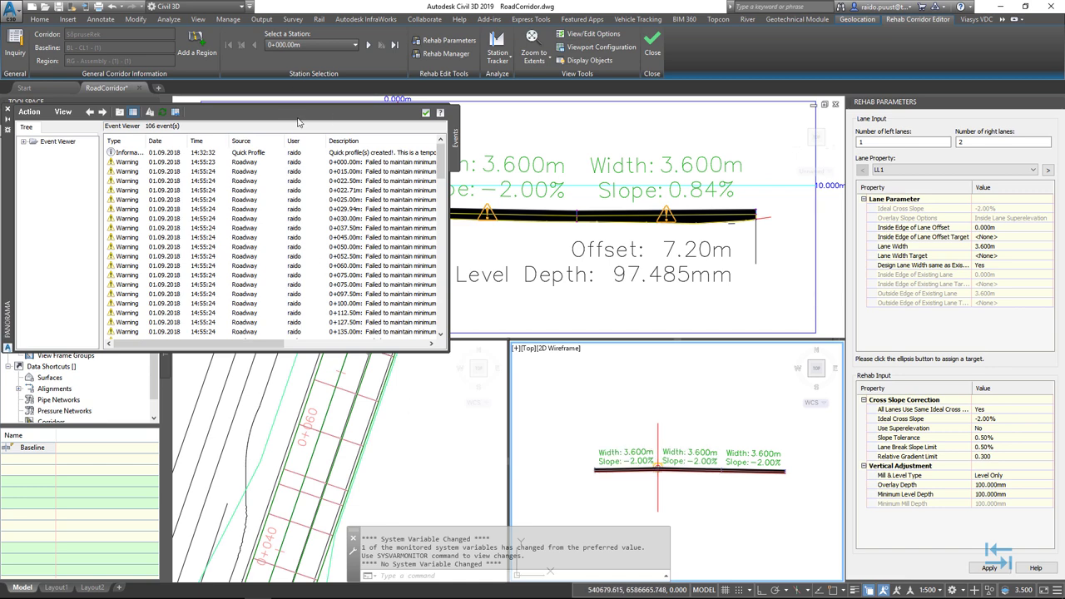
pyautogui.click(425, 112)
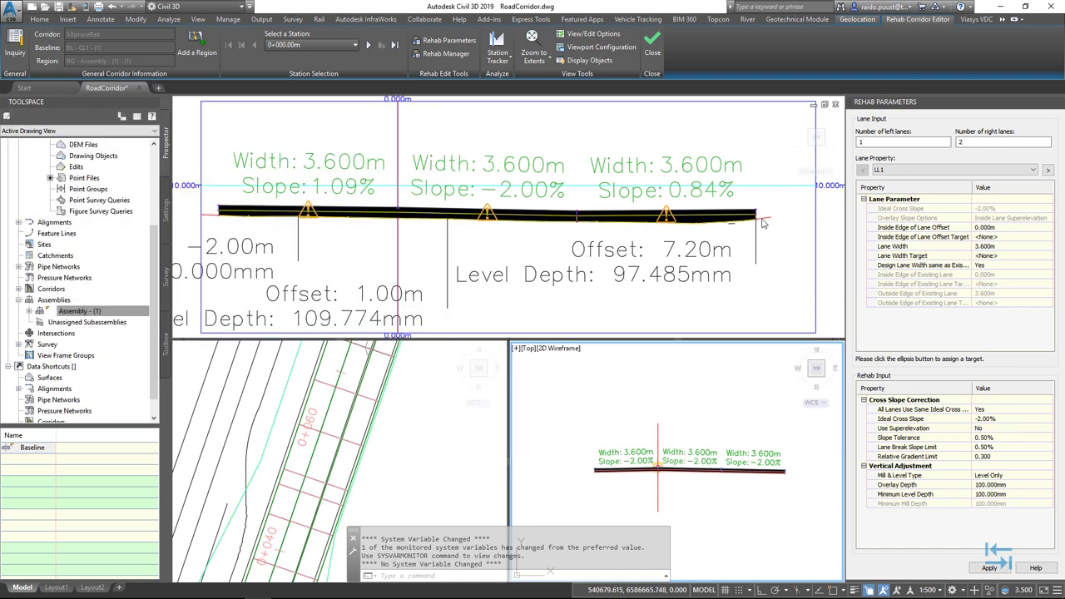
pyautogui.click(448, 253)
pyautogui.scroll(-2, 509, 242)
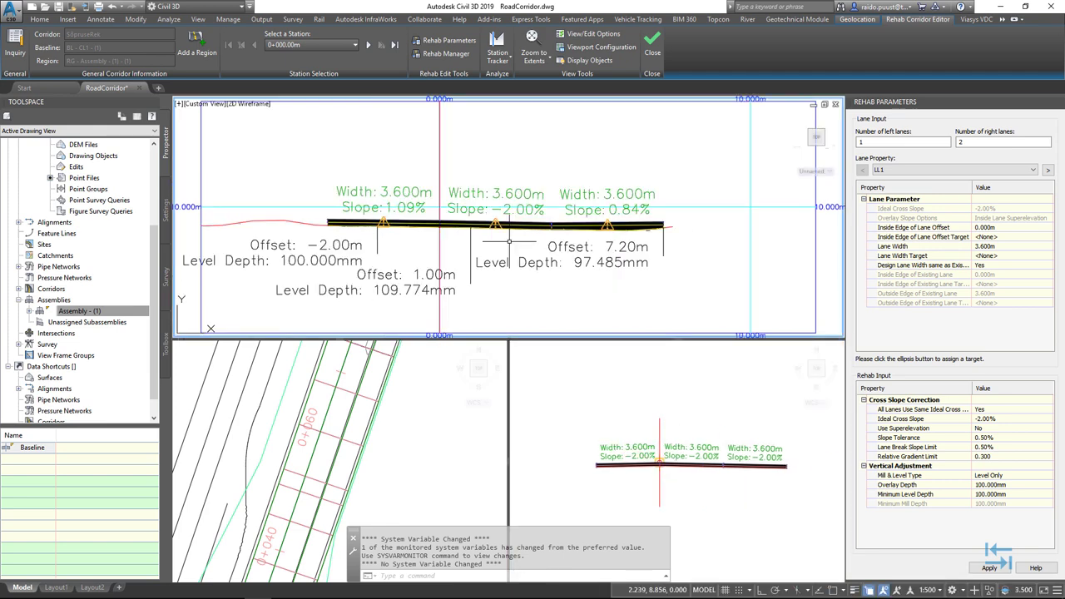
pyautogui.moveTo(509, 241); pyautogui.dragTo(519, 248, button='middle')
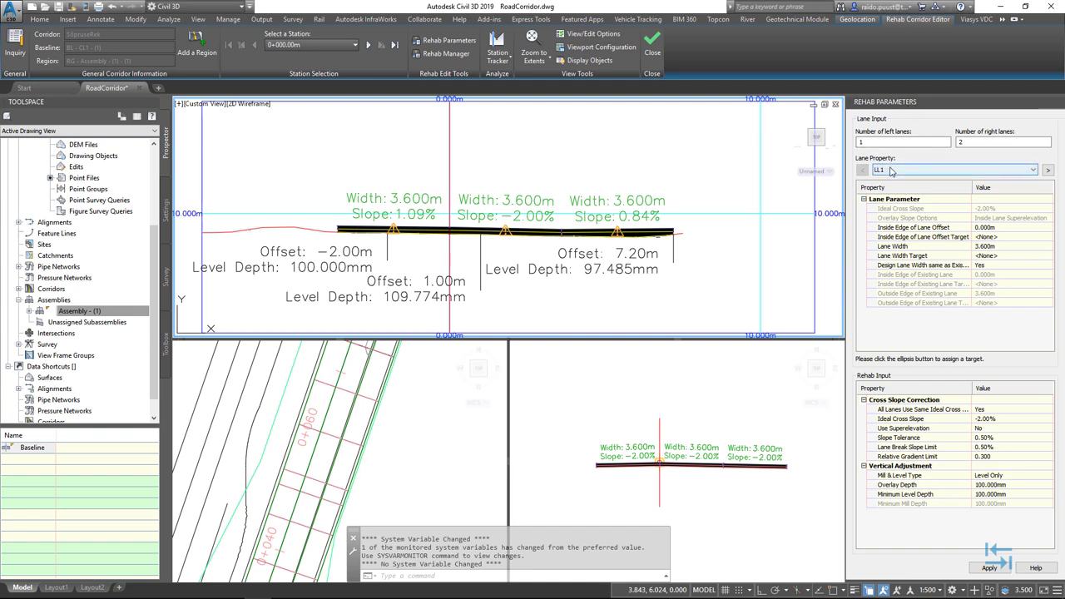
# - Open the Lane Width Target for lane LL1 and choose feature lines, survey figures and polylines as the target object type
pyautogui.click(1034, 171)
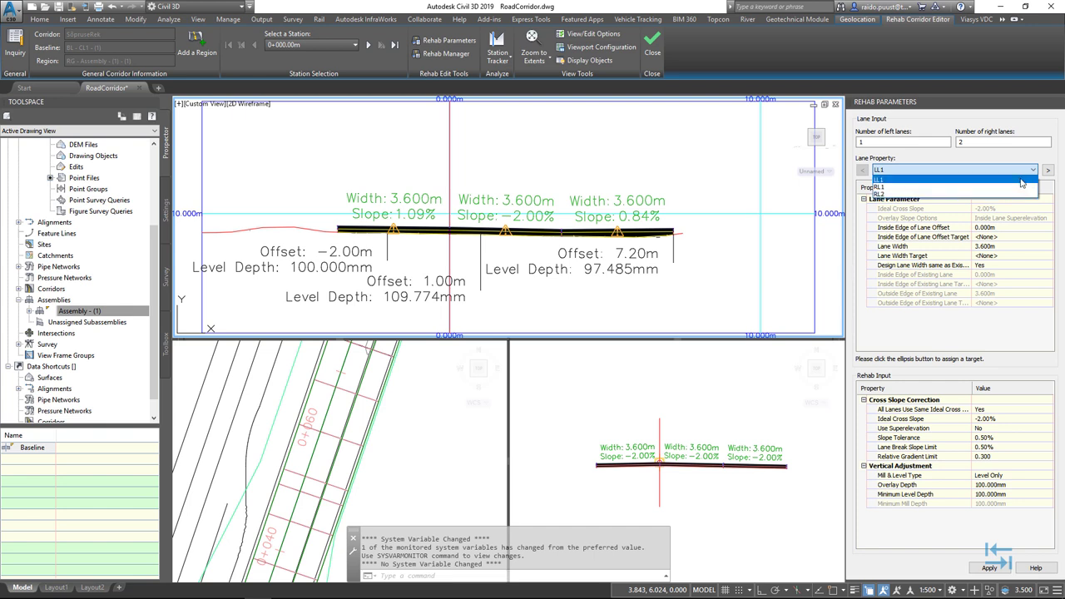
pyautogui.click(1022, 181)
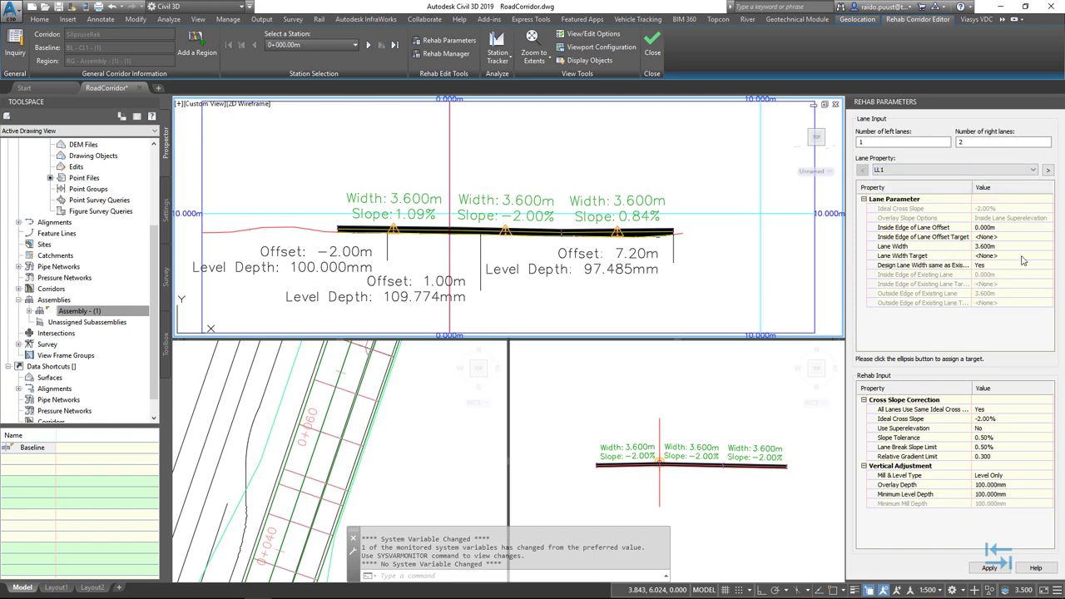
pyautogui.click(1047, 257)
pyautogui.click(1050, 261)
pyautogui.click(460, 175)
pyautogui.click(463, 197)
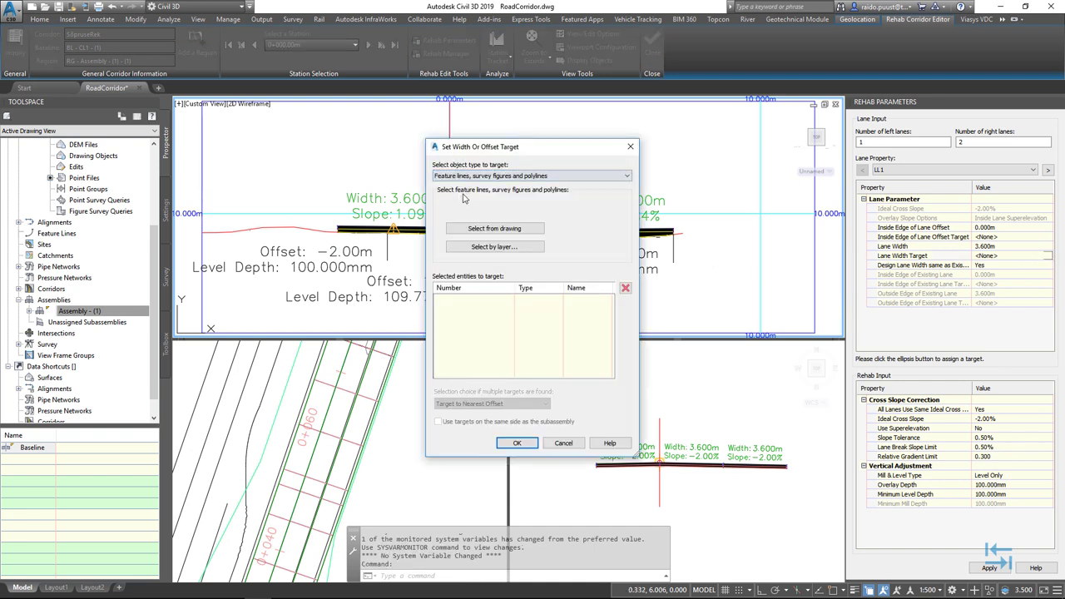
# - Select the 3D polyline just outside the corridor's left edge near station 0+060 as LL1's width target and accept it
pyautogui.click(483, 234)
pyautogui.click(341, 462)
pyautogui.scroll(3, 342, 462)
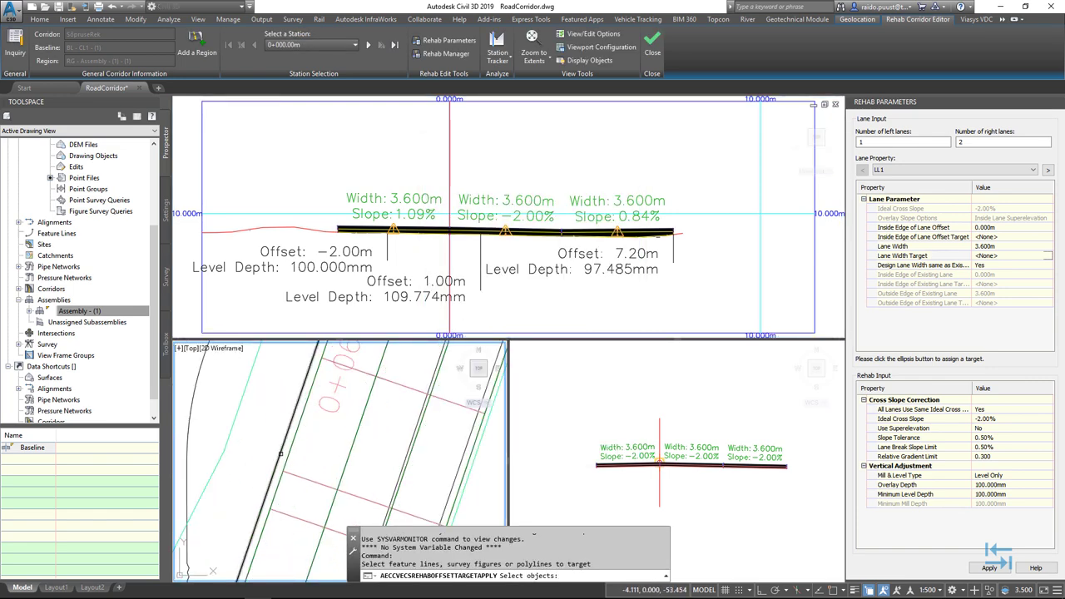
pyautogui.click(281, 453)
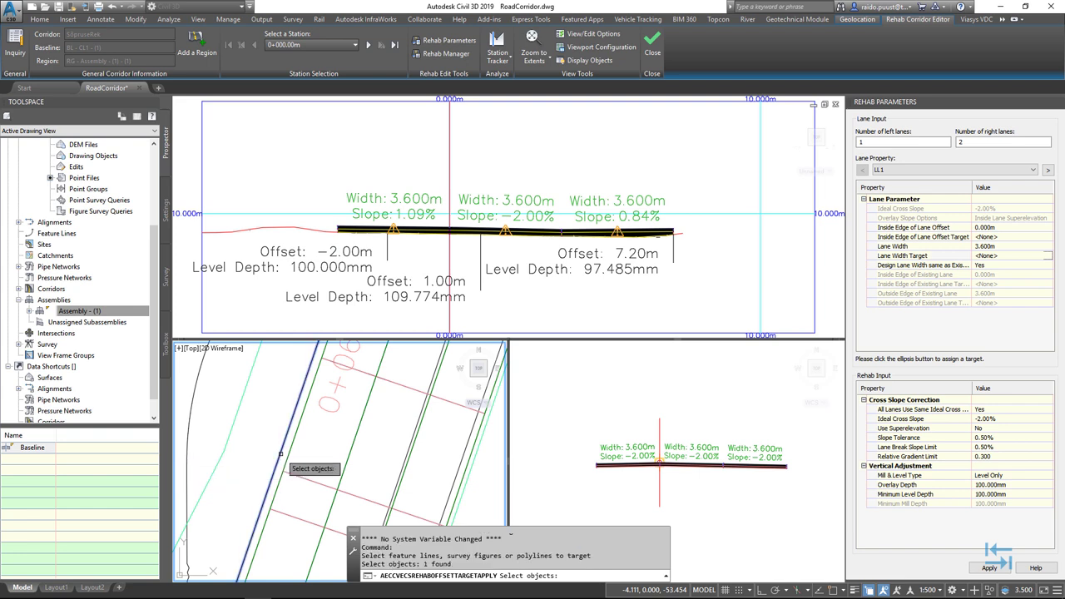
pyautogui.press('Return')
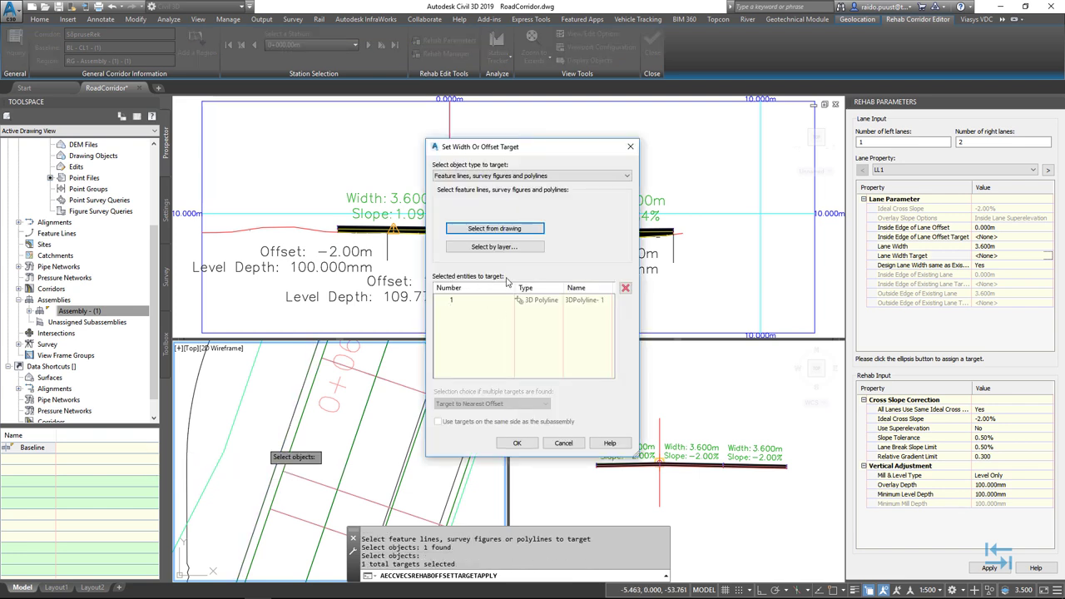
pyautogui.click(515, 443)
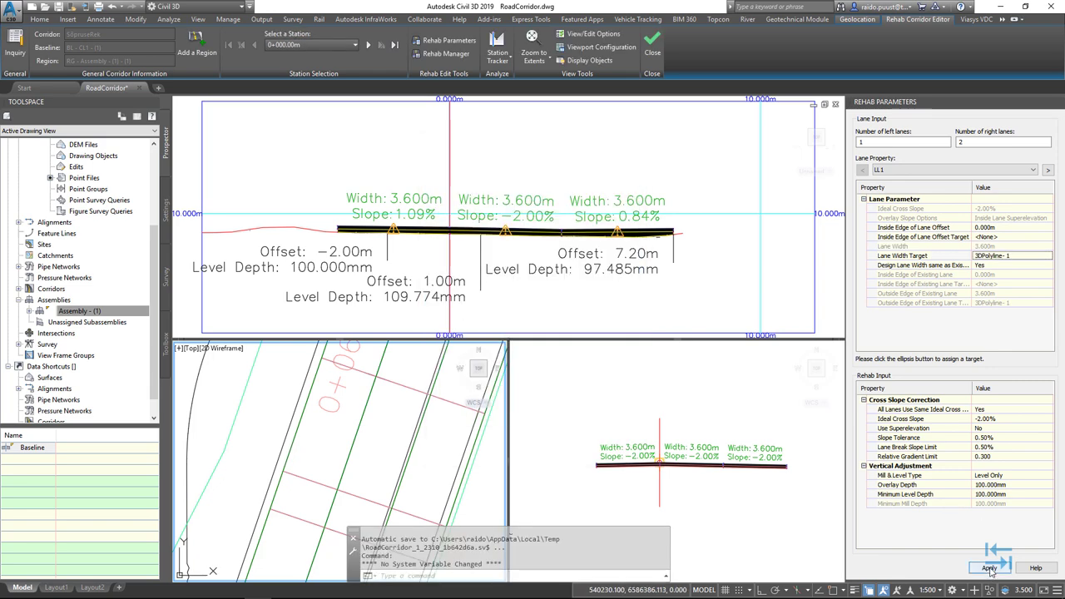
# - Apply LL1's width target, switch the lane properties to RL1, and open its Lane Width Target
pyautogui.click(988, 568)
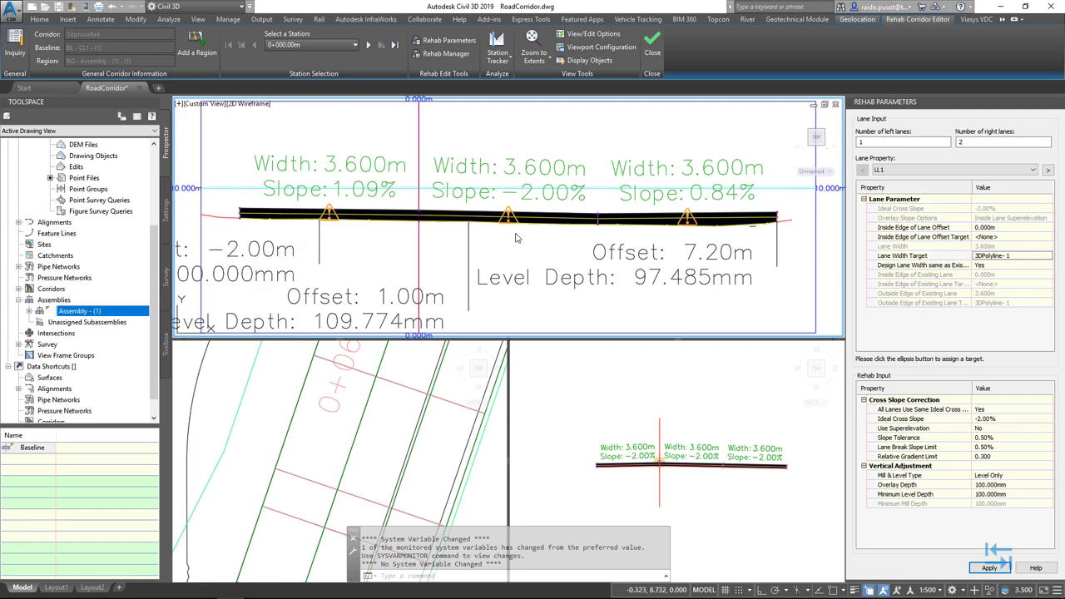
pyautogui.click(1012, 169)
pyautogui.click(957, 188)
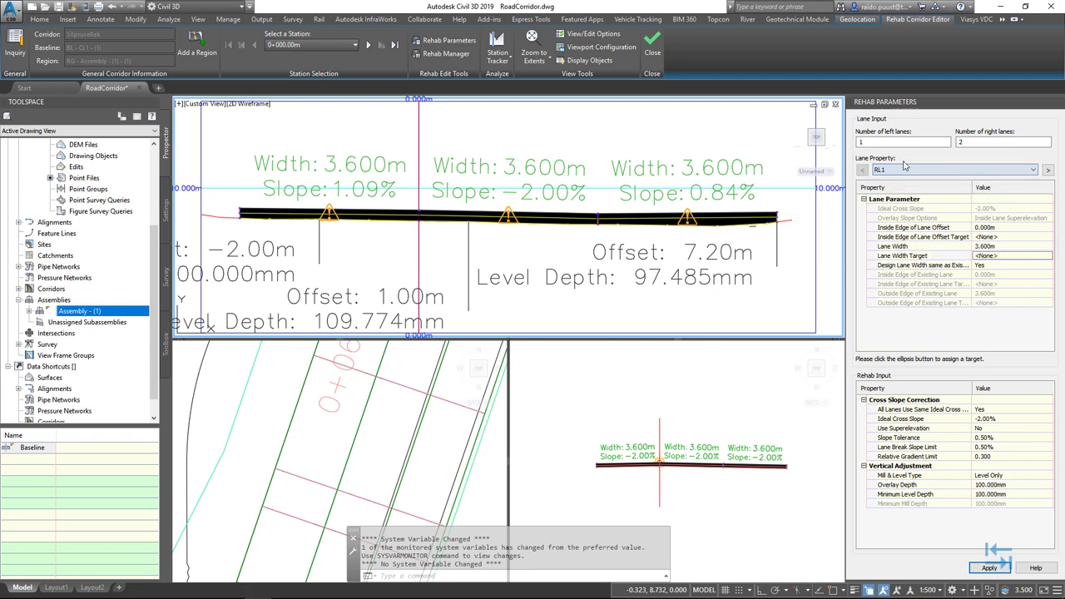
pyautogui.click(1022, 257)
pyautogui.click(1050, 259)
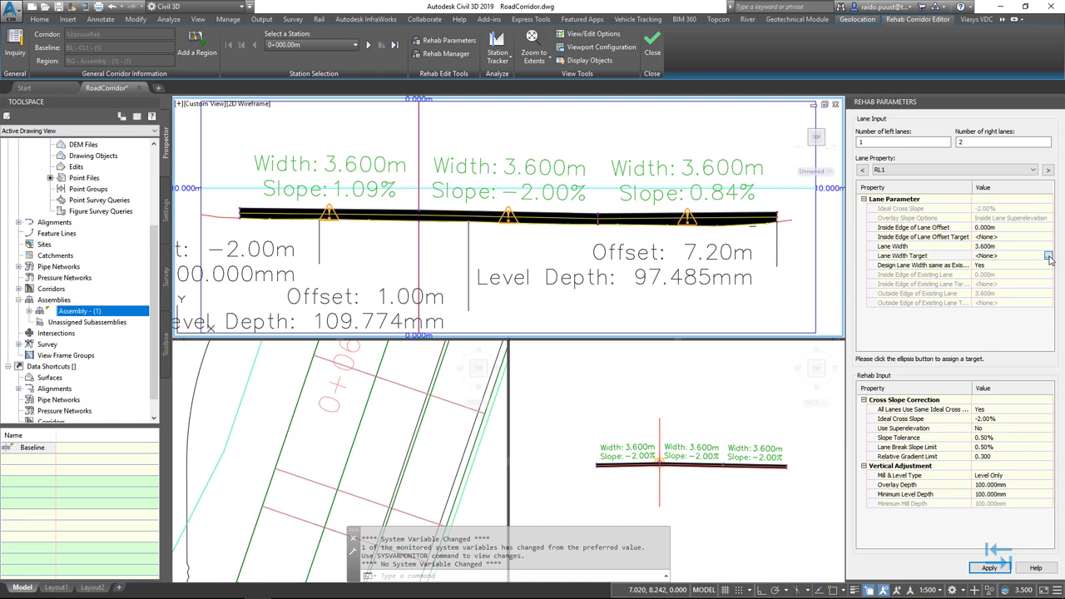
pyautogui.click(1049, 259)
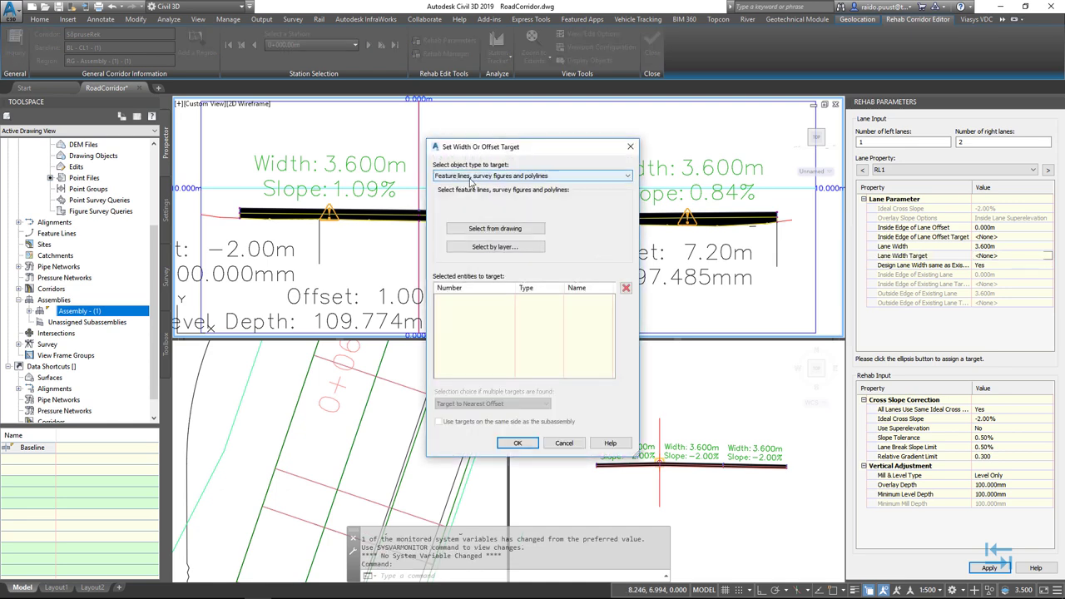
# - Select the 3D polyline along RL1's outer edge near station 0+060 as its width target, apply it, and close the event list
pyautogui.click(488, 233)
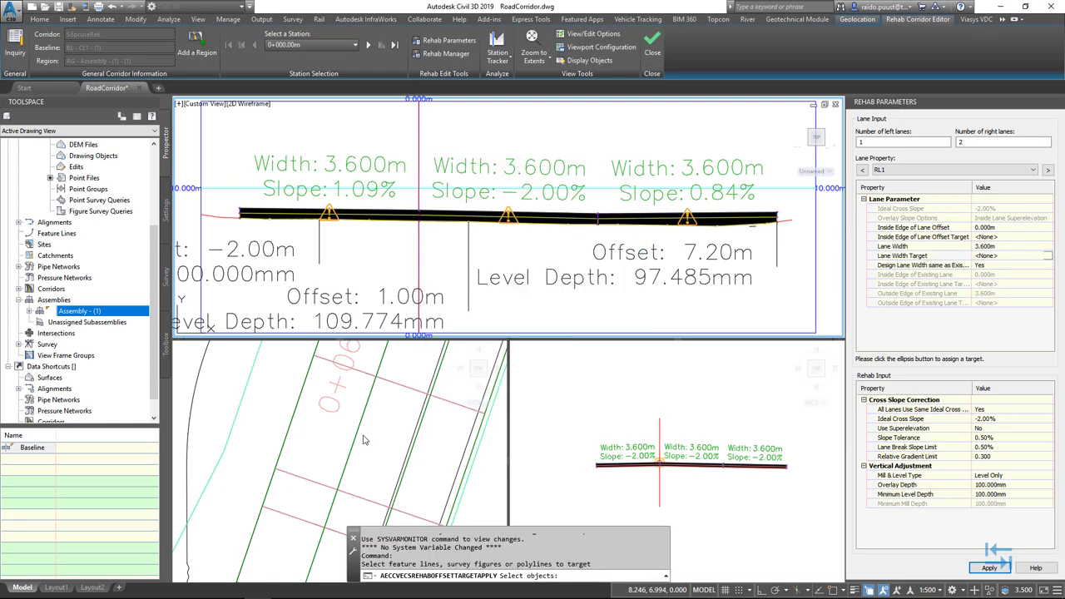
pyautogui.click(408, 453)
pyautogui.click(405, 452)
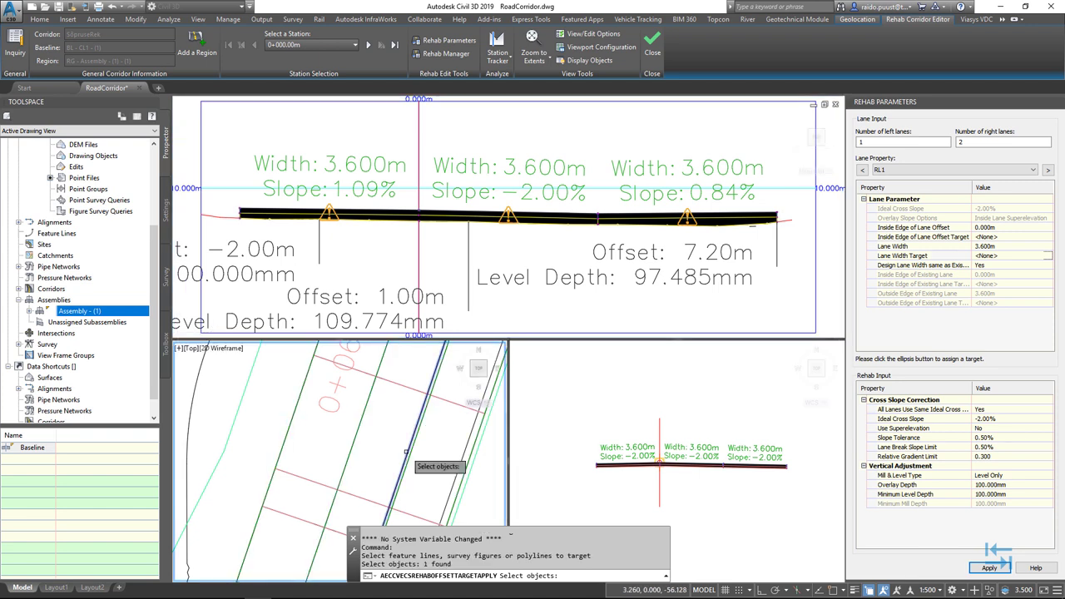
pyautogui.press('Return')
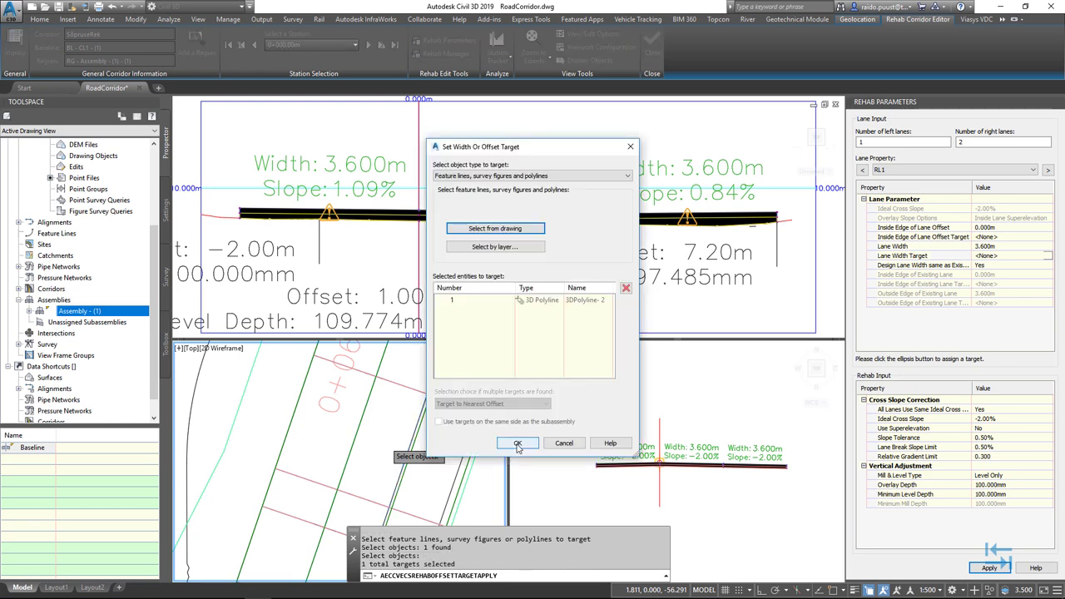
pyautogui.click(518, 444)
pyautogui.click(986, 566)
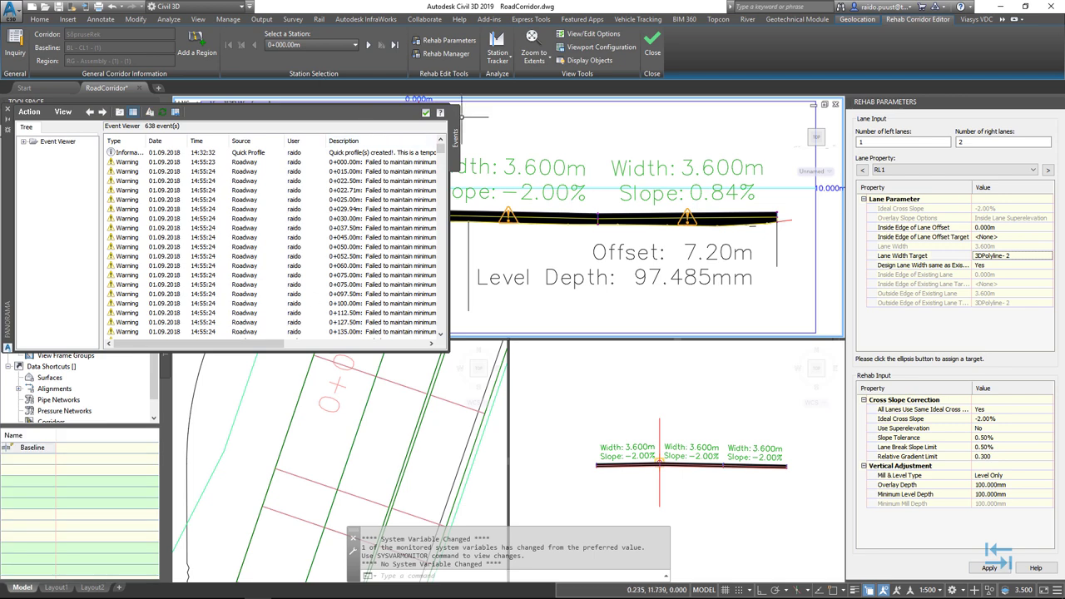
pyautogui.click(427, 114)
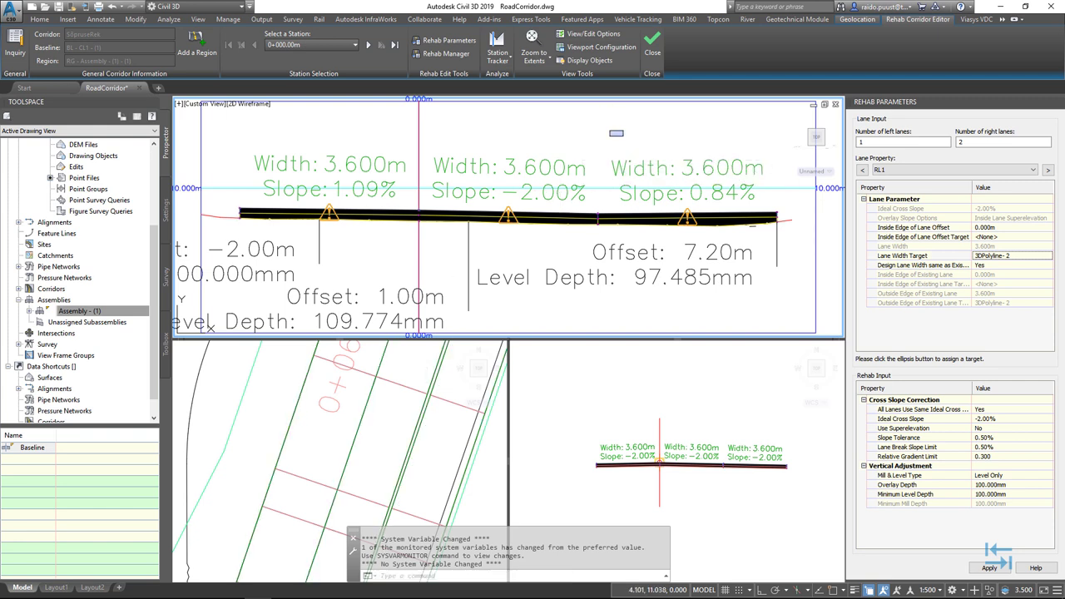
# - Send the corridor to the back of the display order so the existing edge polylines lie above it in plan view
pyautogui.click(598, 238)
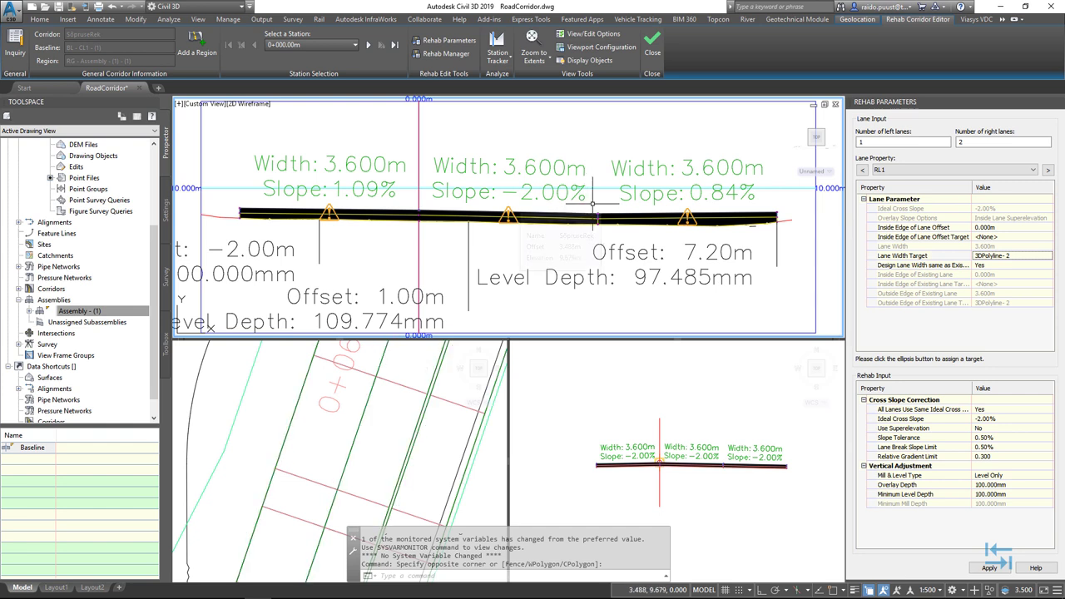
pyautogui.click(436, 429)
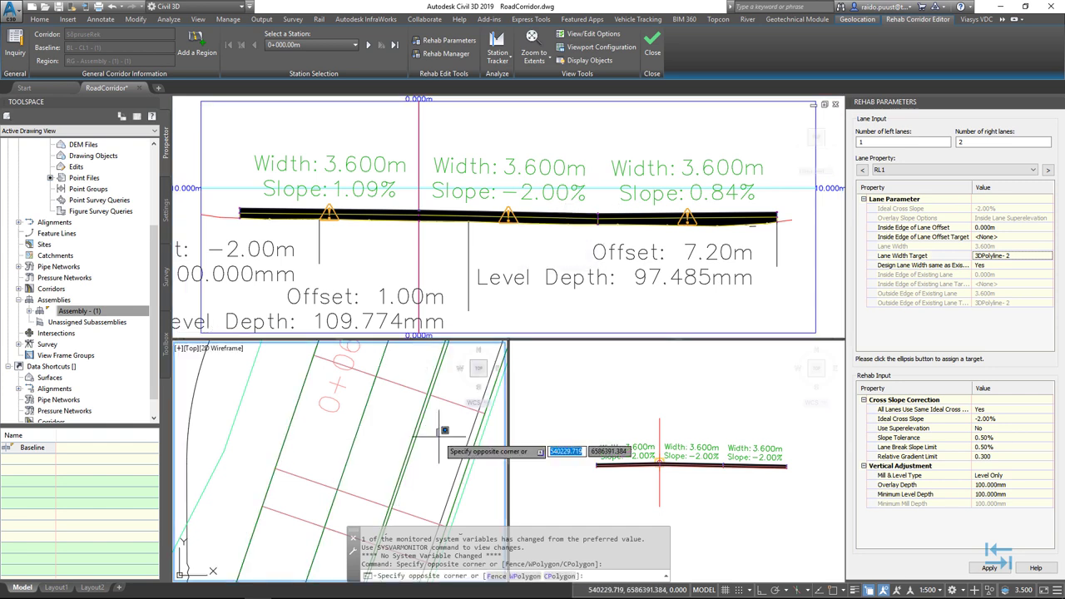
pyautogui.click(439, 440)
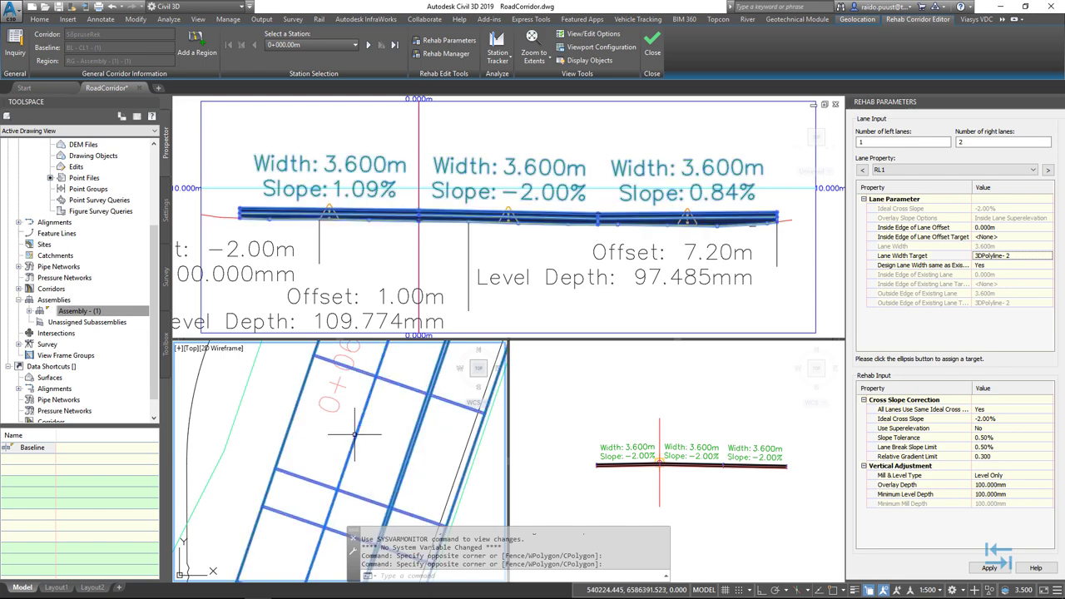
pyautogui.rightClick(358, 405)
pyautogui.click(373, 409)
pyautogui.rightClick(391, 417)
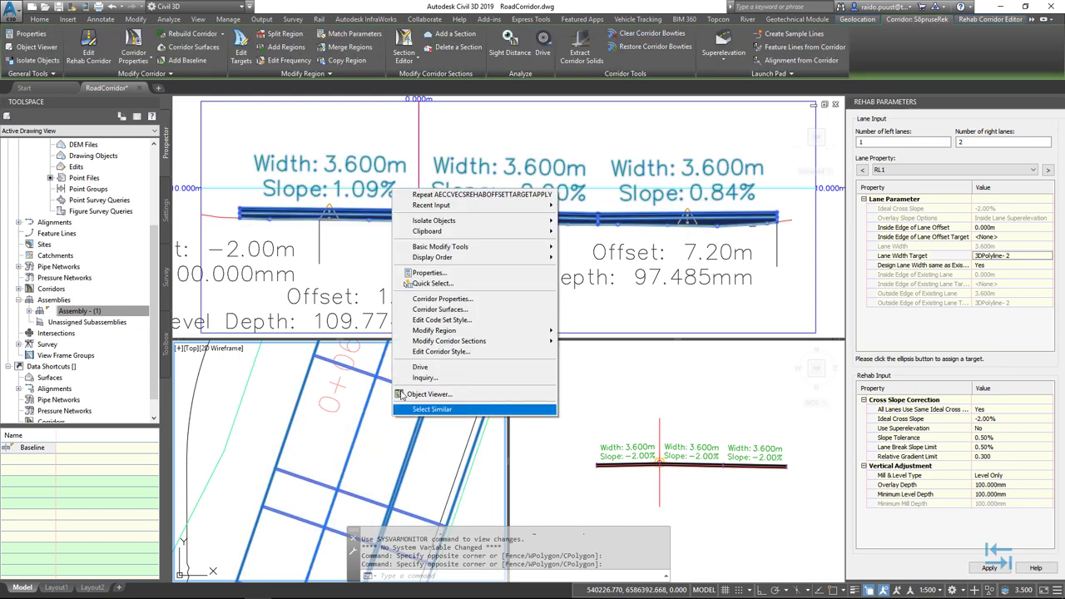
pyautogui.moveTo(470, 258)
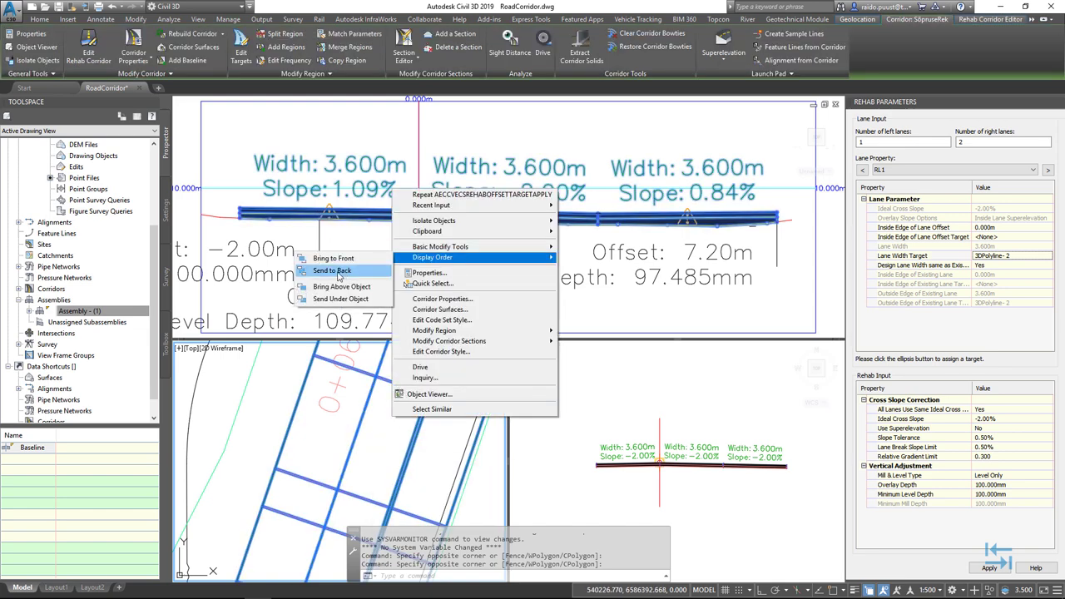
pyautogui.click(333, 271)
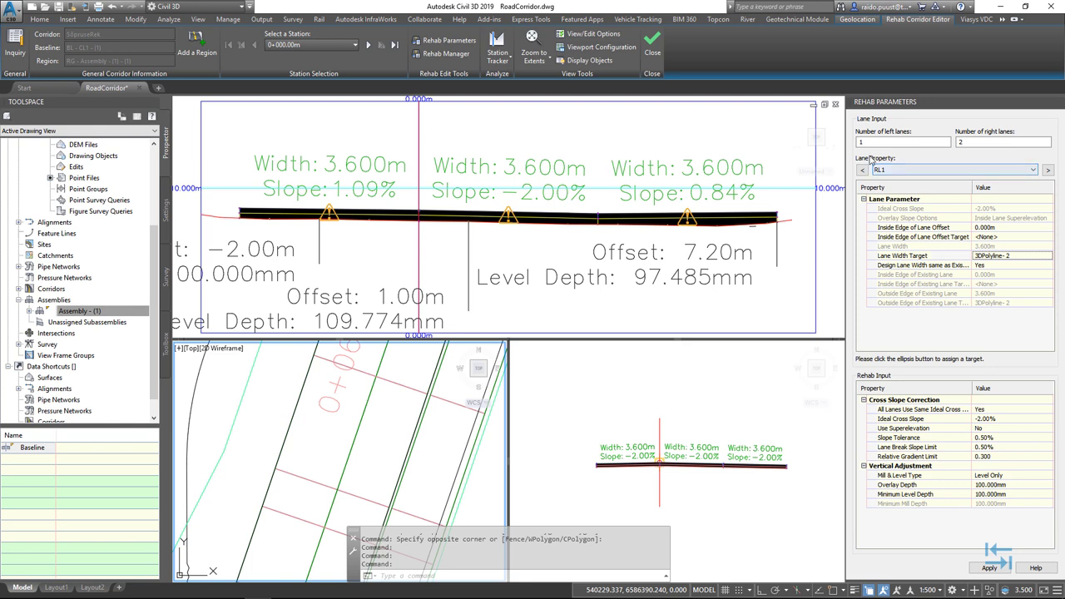
# - Set lane RL2's Inside Edge of Lane Offset Target to 3DPolyline- 2, the line between the two right lanes
pyautogui.click(902, 171)
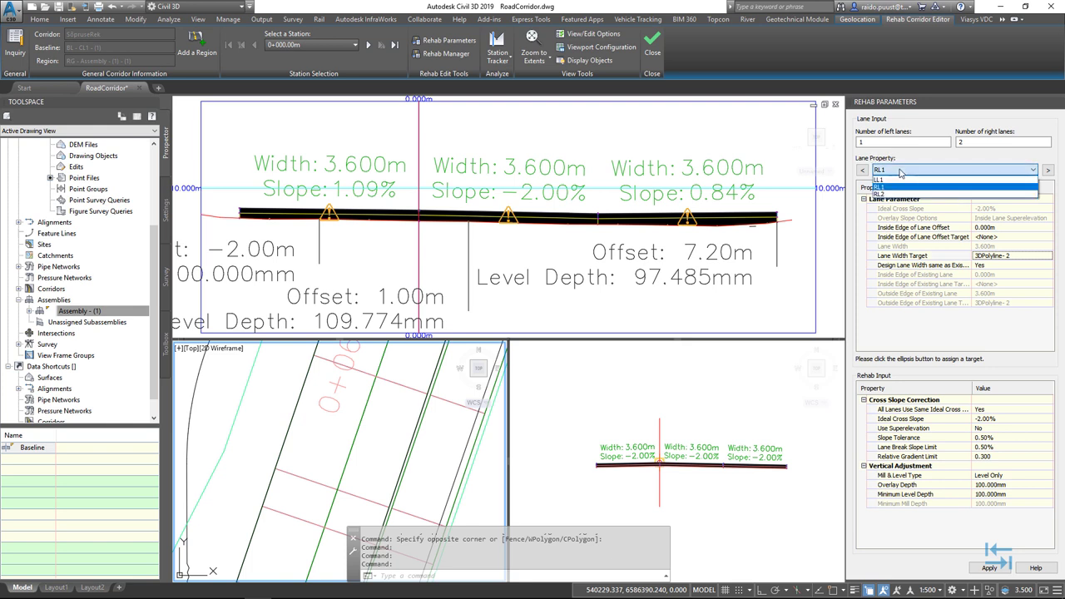
pyautogui.click(897, 194)
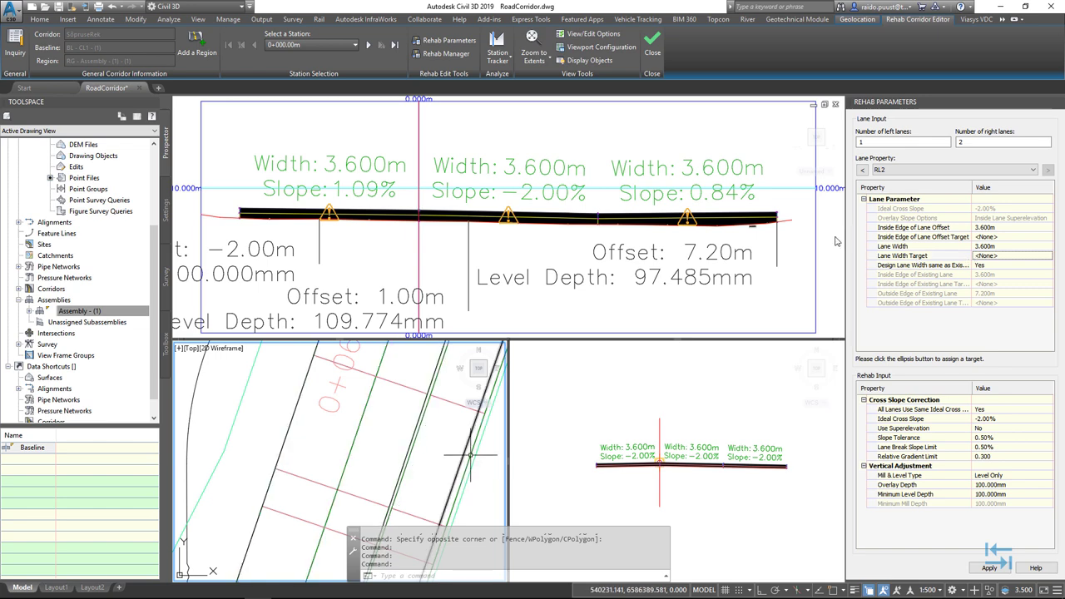
pyautogui.click(1049, 239)
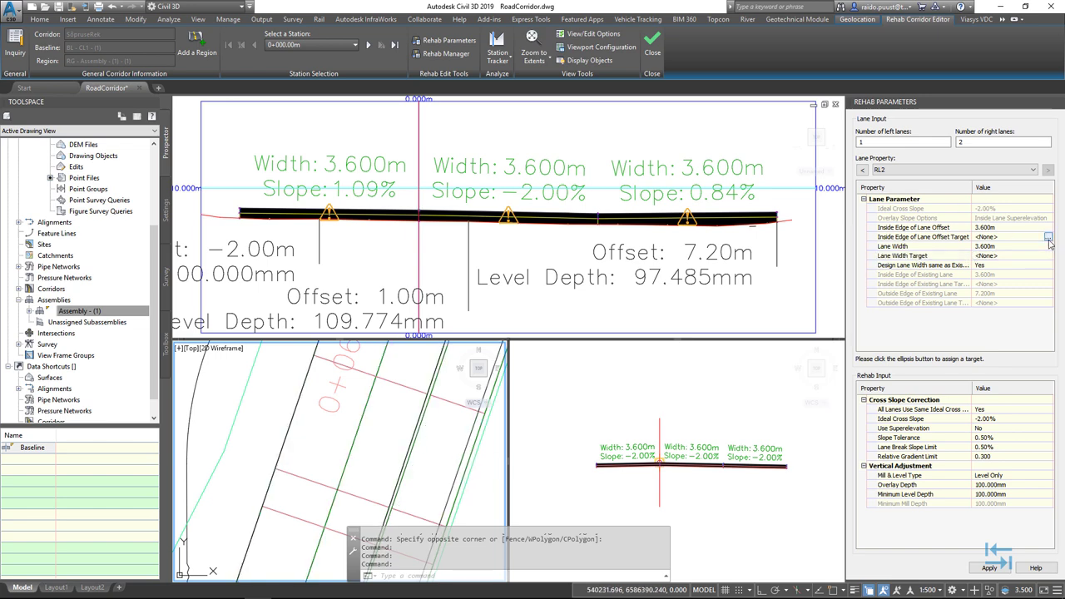
pyautogui.click(1049, 240)
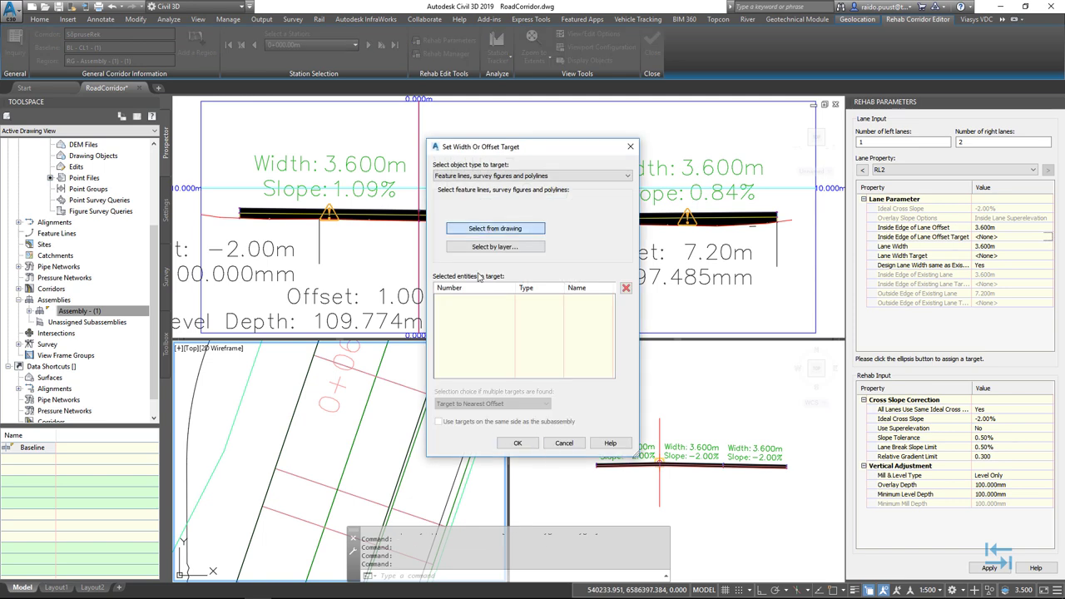
pyautogui.click(488, 228)
pyautogui.click(420, 422)
pyautogui.click(445, 447)
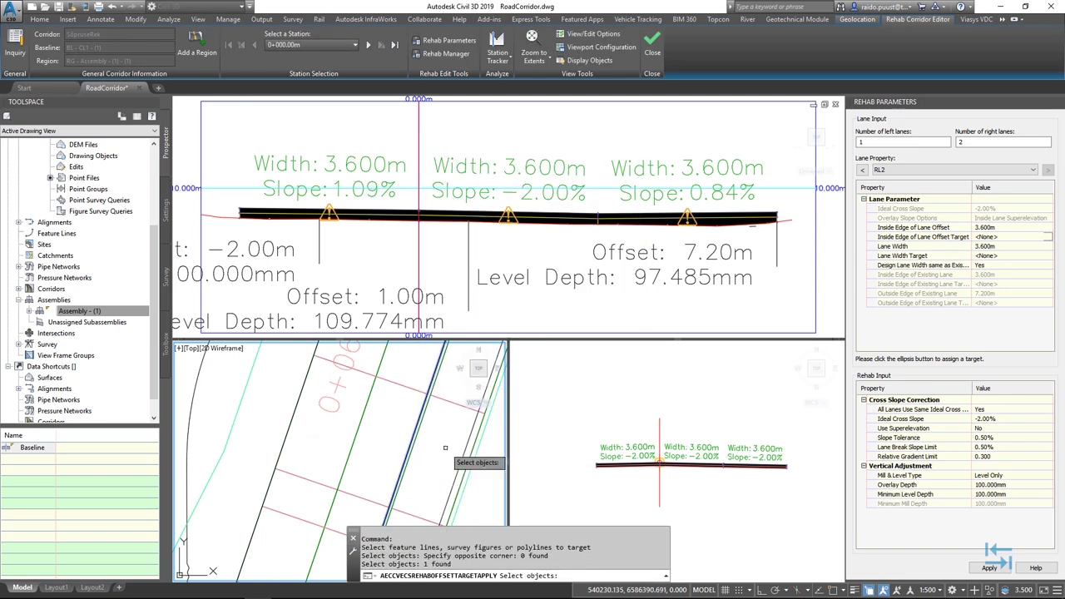
pyautogui.press('Return')
pyautogui.press('Return')
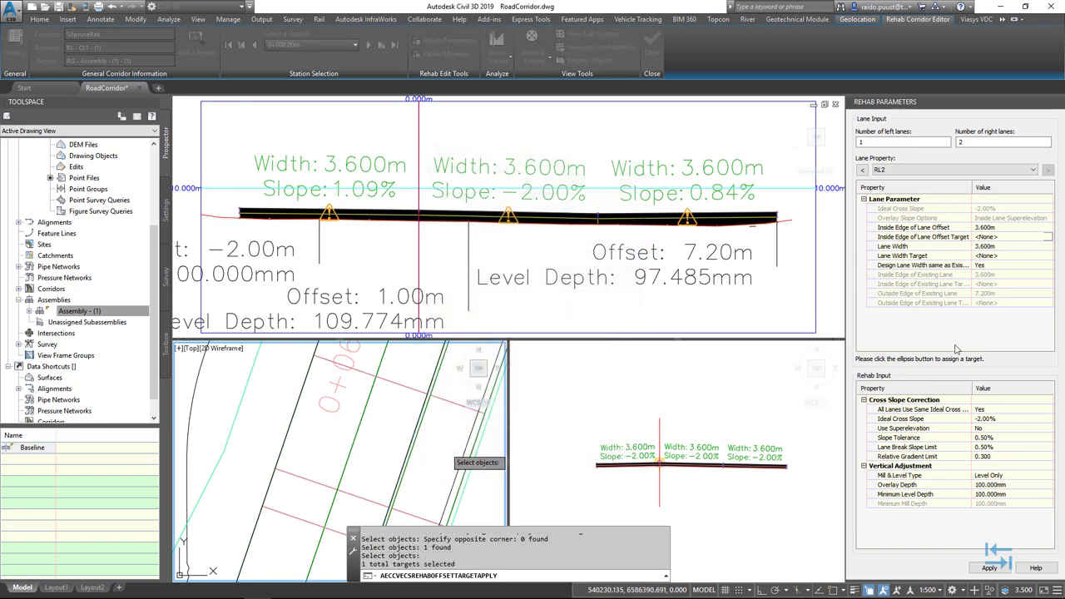
# - Set RL2's Lane Width Target to the 3D polyline along the road's outer right edge and apply the lane targets
pyautogui.click(1036, 258)
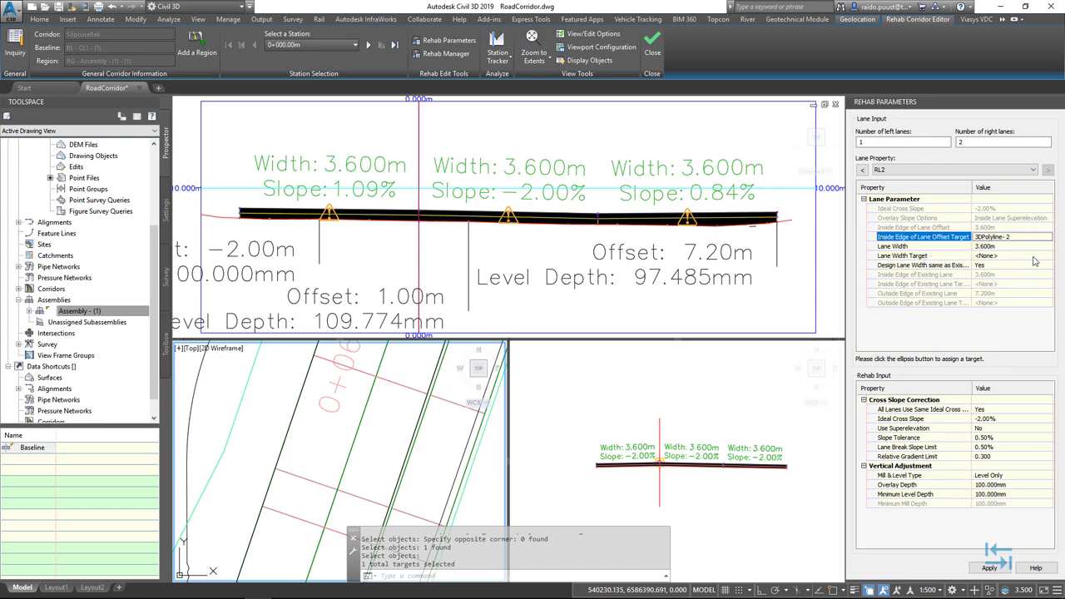
pyautogui.click(1048, 256)
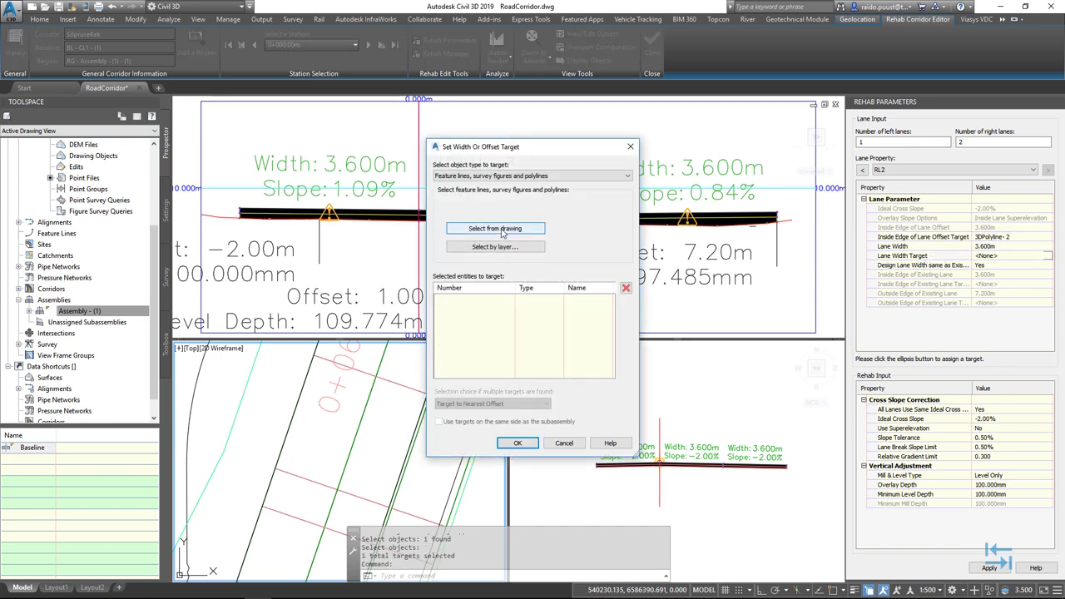
pyautogui.press('Return')
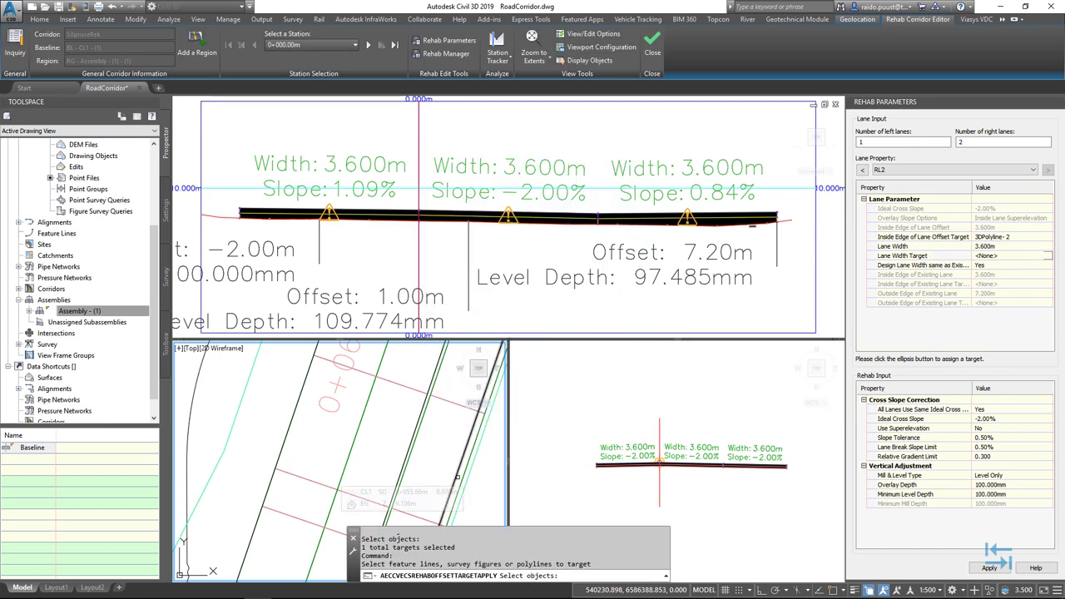
pyautogui.click(458, 478)
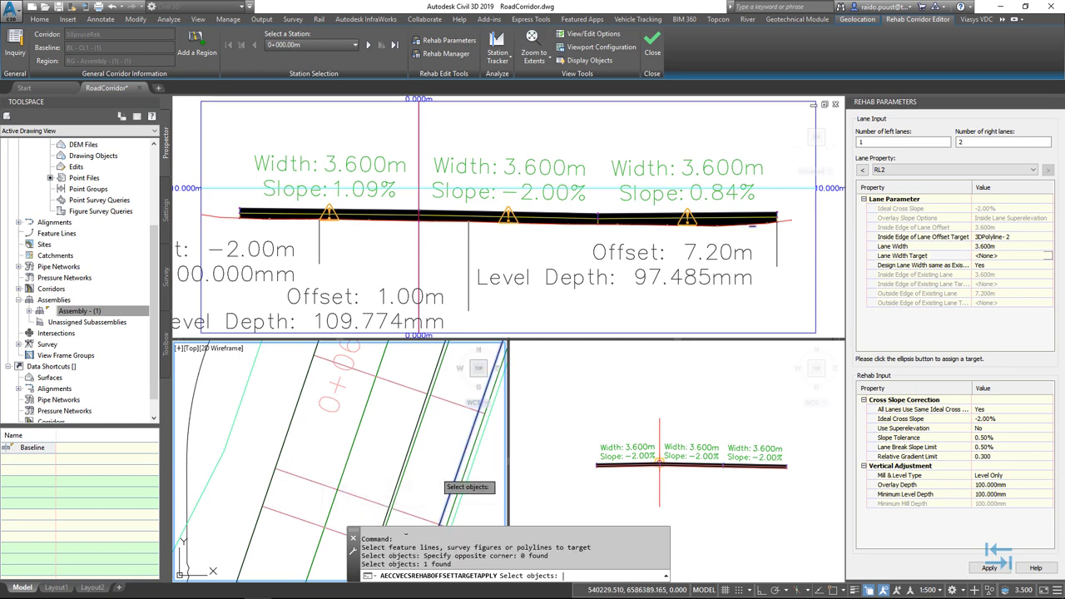
pyautogui.press('Return')
pyautogui.click(513, 443)
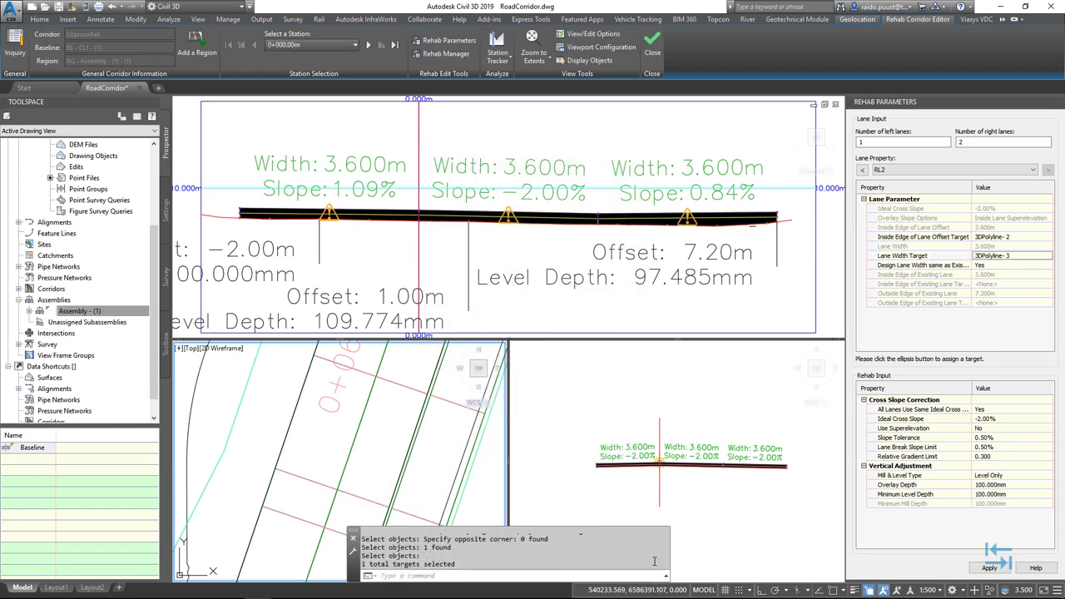
pyautogui.click(988, 567)
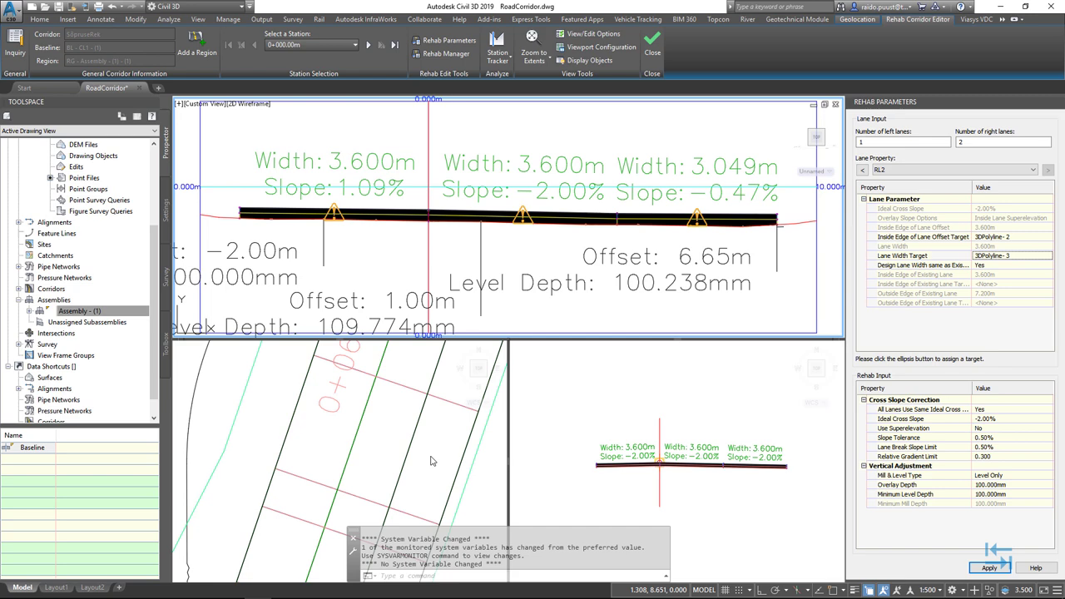
# - Set the Ideal Cross Slope to -1.50%, apply it, and close the event list
pyautogui.scroll(-2, 420, 343)
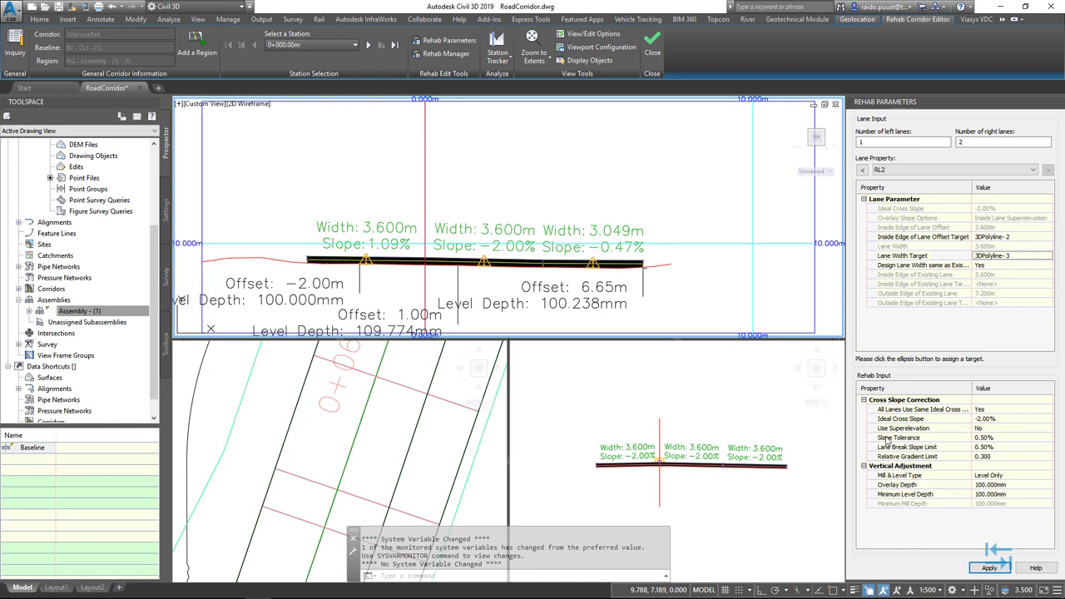
pyautogui.click(992, 421)
pyautogui.click(988, 567)
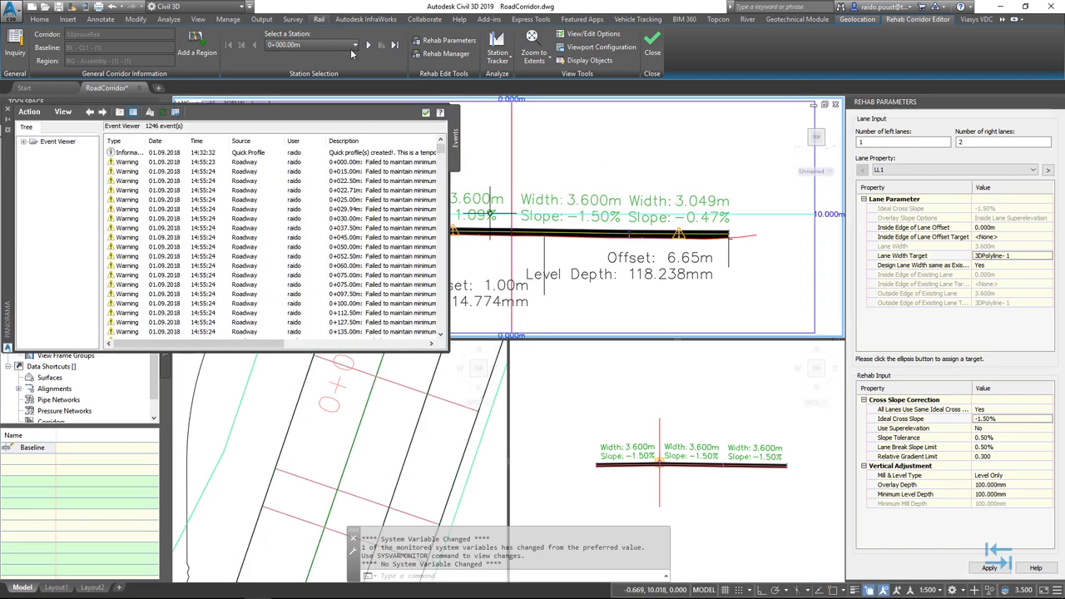
pyautogui.click(425, 112)
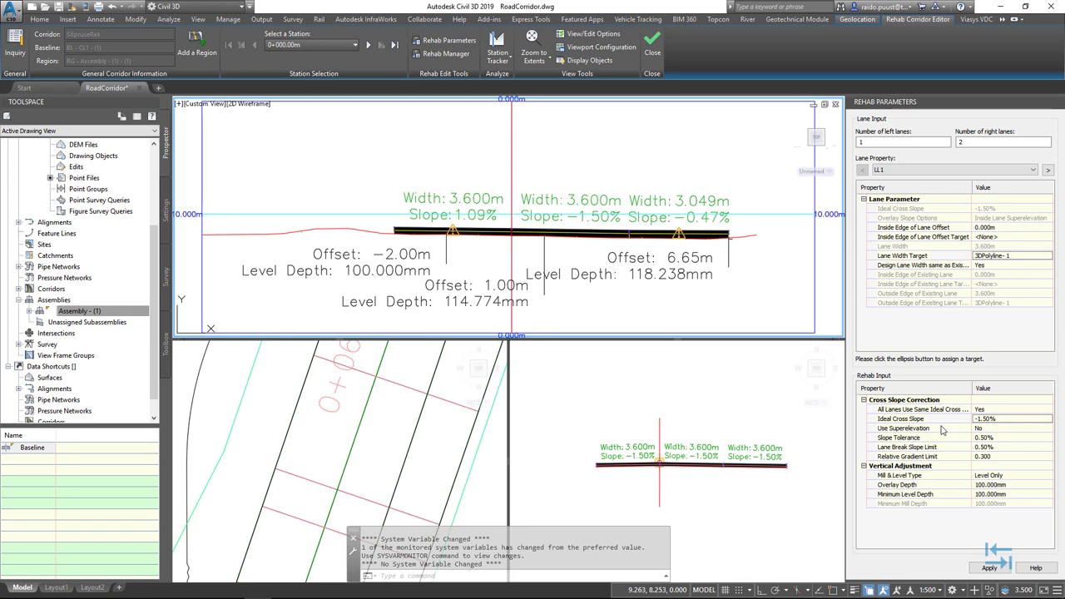
# - Examine the rehab cross-sections at stations 0+015.00 and 0+050.00, checking lane widths, slopes and level depths
pyautogui.click(355, 46)
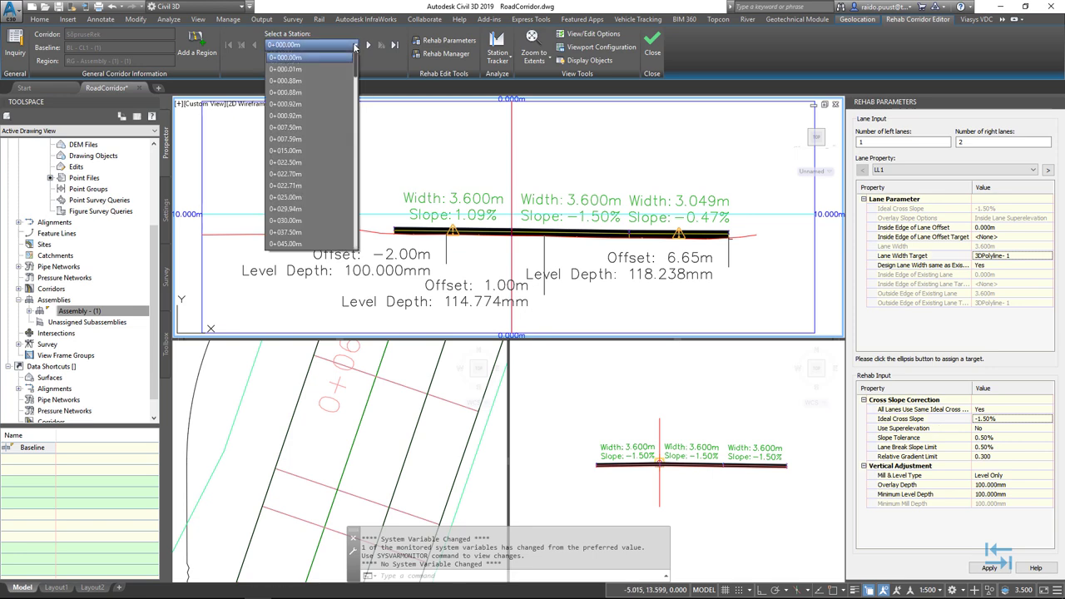
pyautogui.click(284, 150)
pyautogui.scroll(-5, 590, 262)
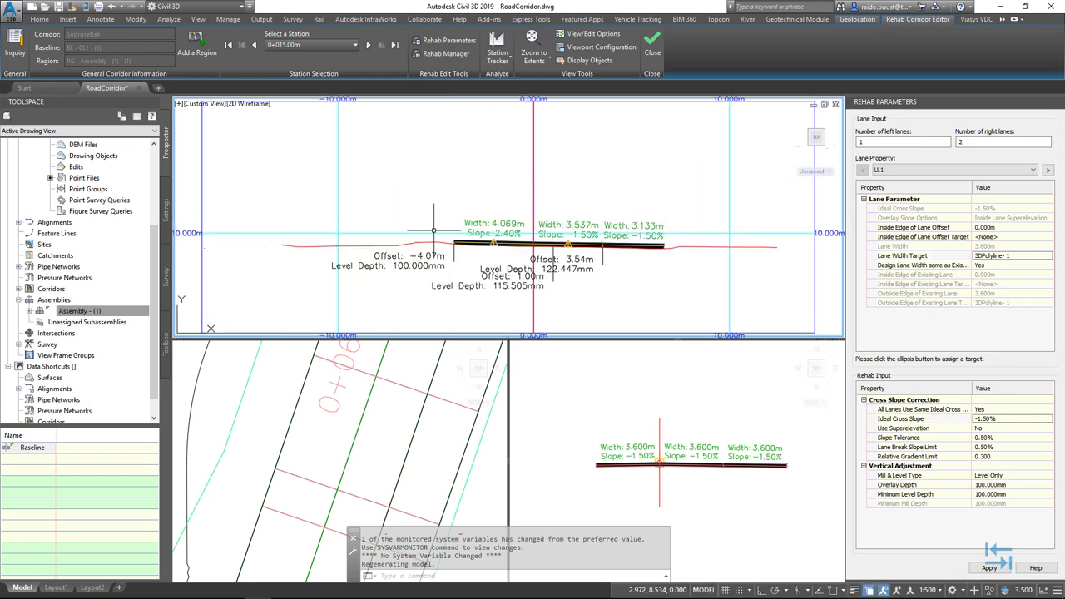
pyautogui.click(350, 46)
pyautogui.click(285, 162)
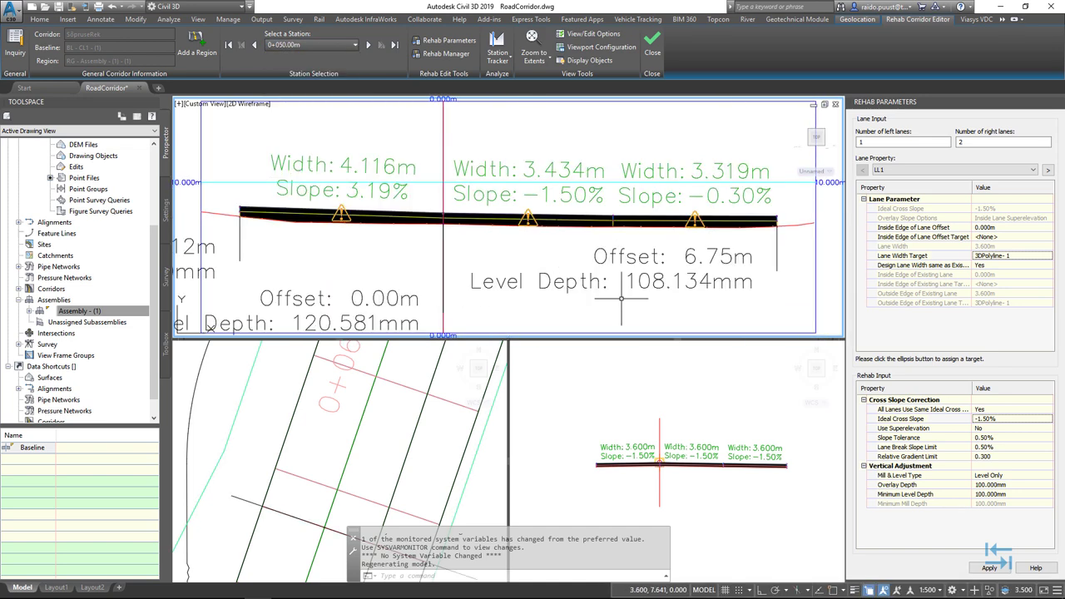
pyautogui.scroll(-2, 617, 291)
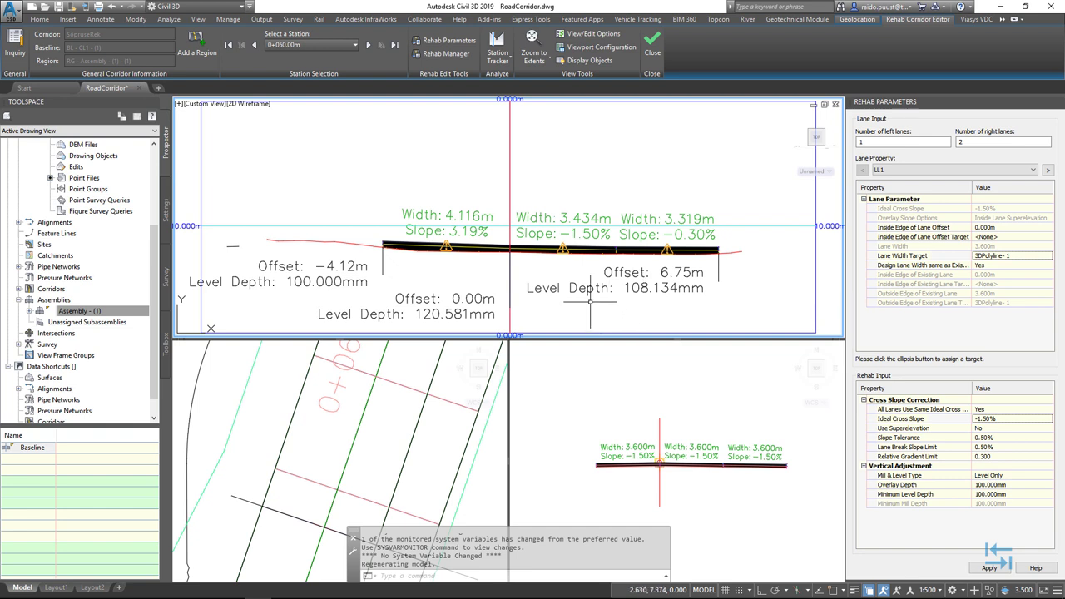
pyautogui.moveTo(590, 297)
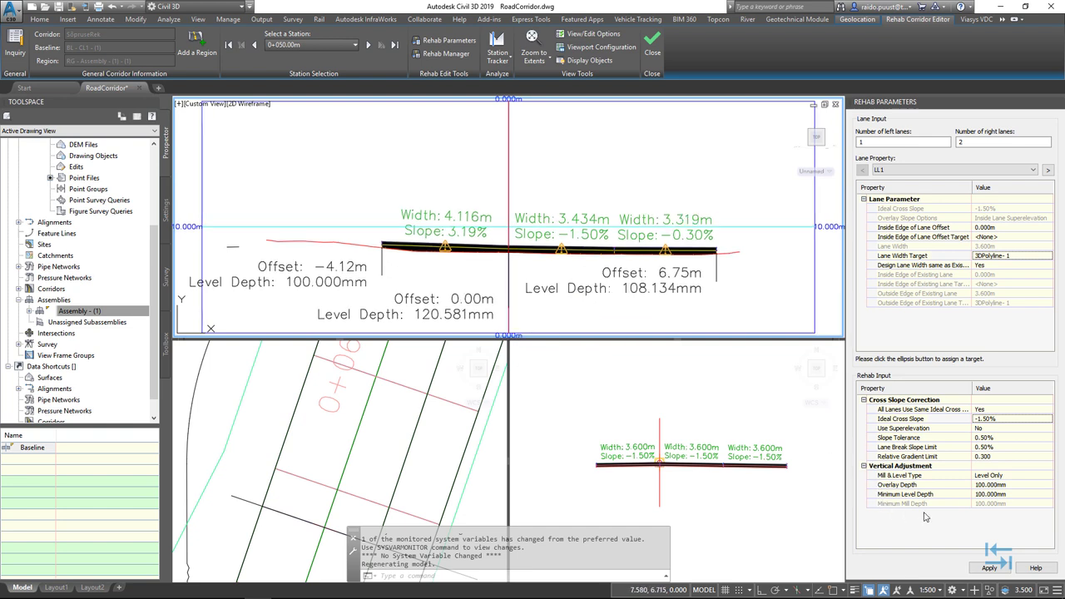
# - Set both the Overlay Depth and the Minimum Level Depth to 50 mm and apply the rehab parameters
pyautogui.click(1009, 489)
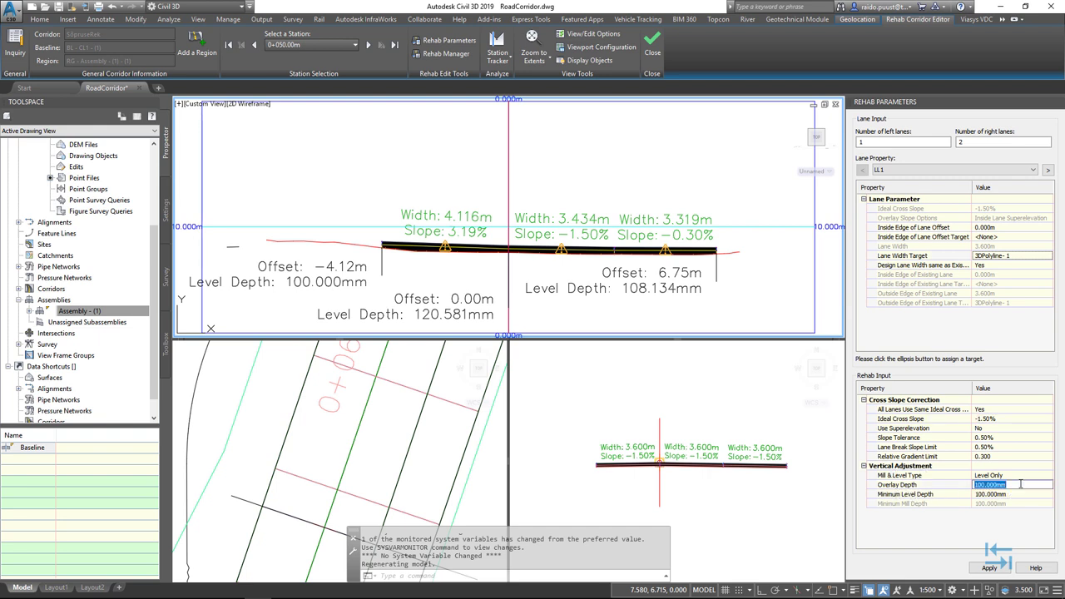
pyautogui.write('50')
pyautogui.click(1011, 495)
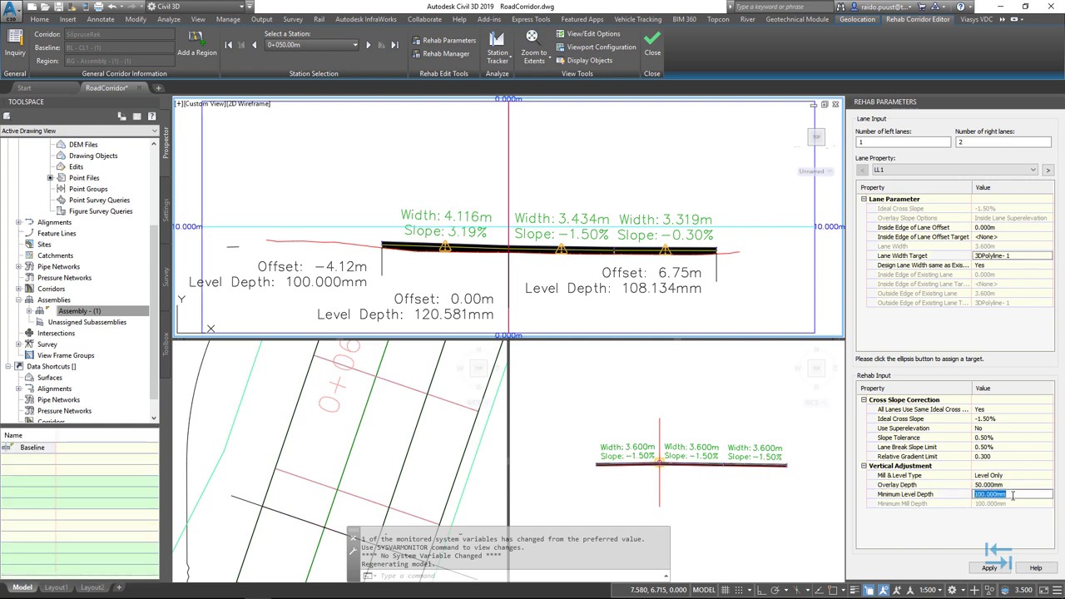
pyautogui.write('50')
pyautogui.press('Return')
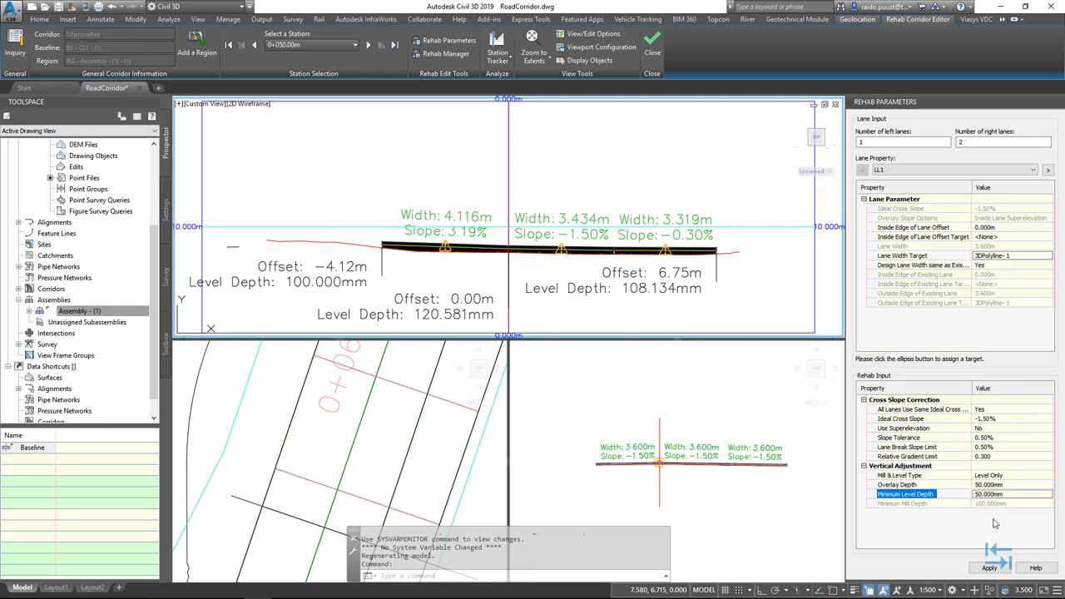
pyautogui.click(990, 568)
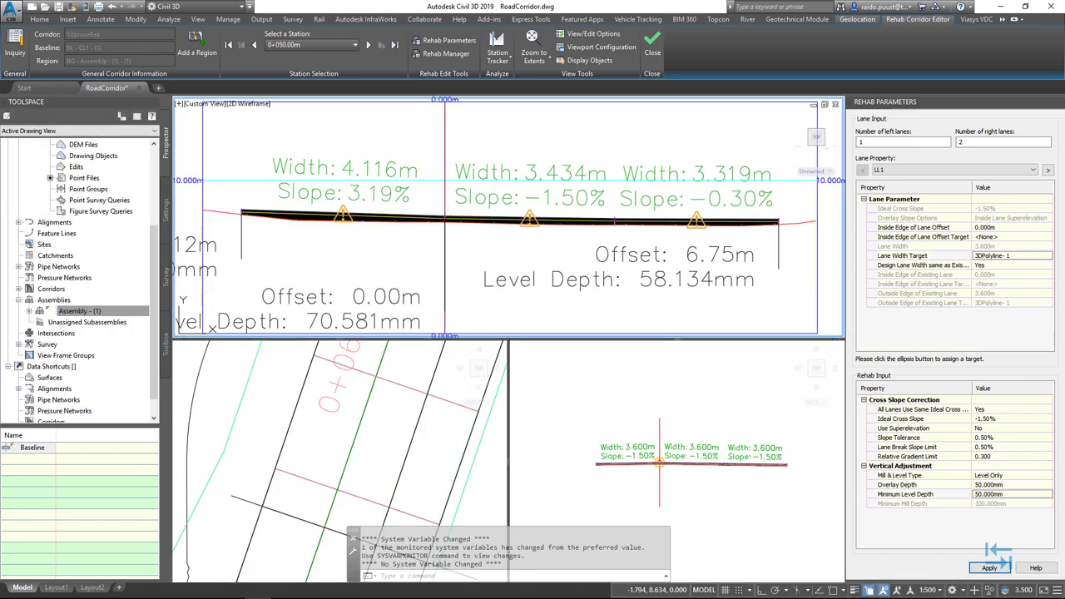
# - Examine the rehab cross-section at station 0+090.00, checking each lane's width and slope and the level depths
pyautogui.click(355, 48)
pyautogui.click(298, 156)
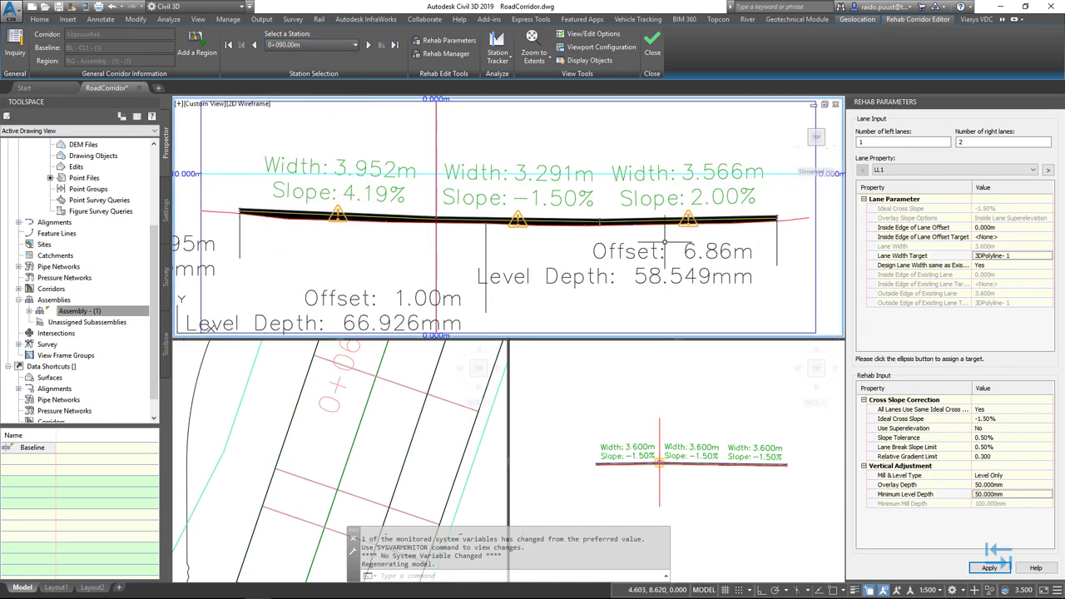
pyautogui.scroll(-2, 747, 279)
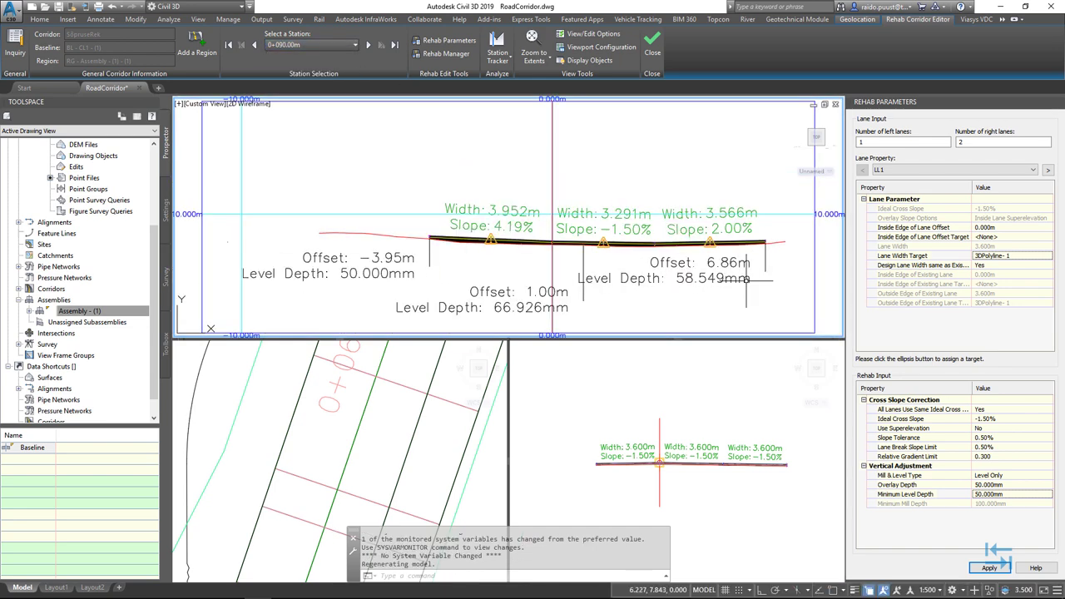
pyautogui.middleClick(608, 258)
pyautogui.middleClick(608, 258)
pyautogui.click(580, 158)
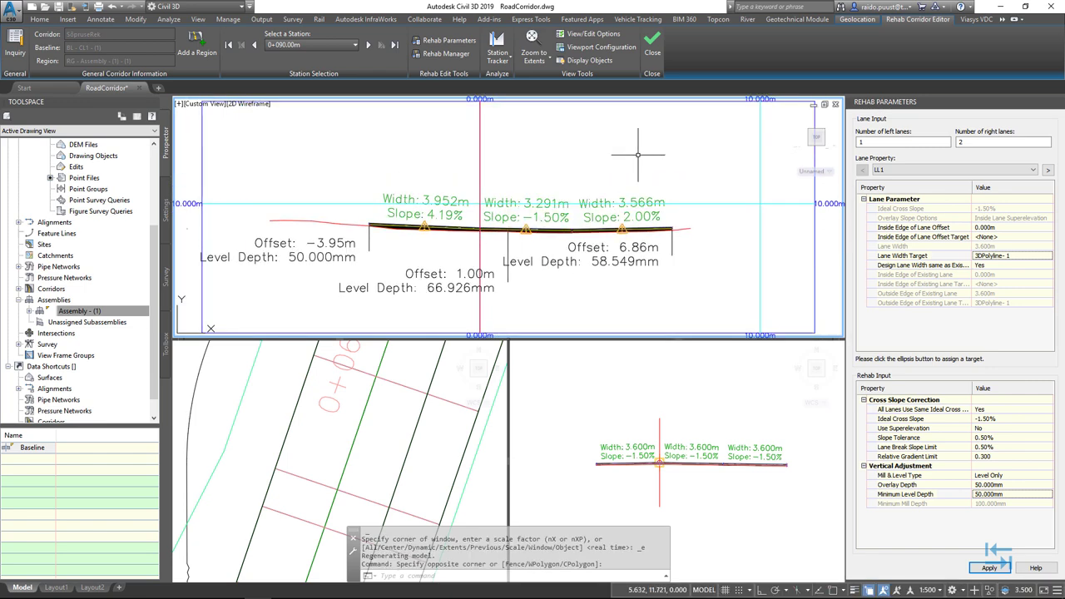
pyautogui.moveTo(638, 154)
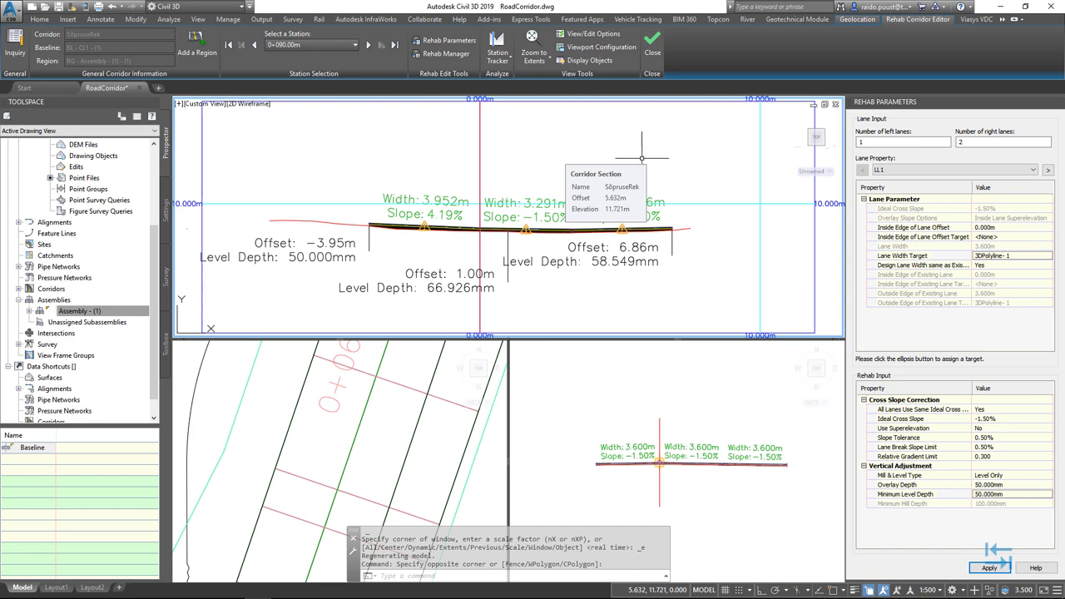
pyautogui.moveTo(713, 269)
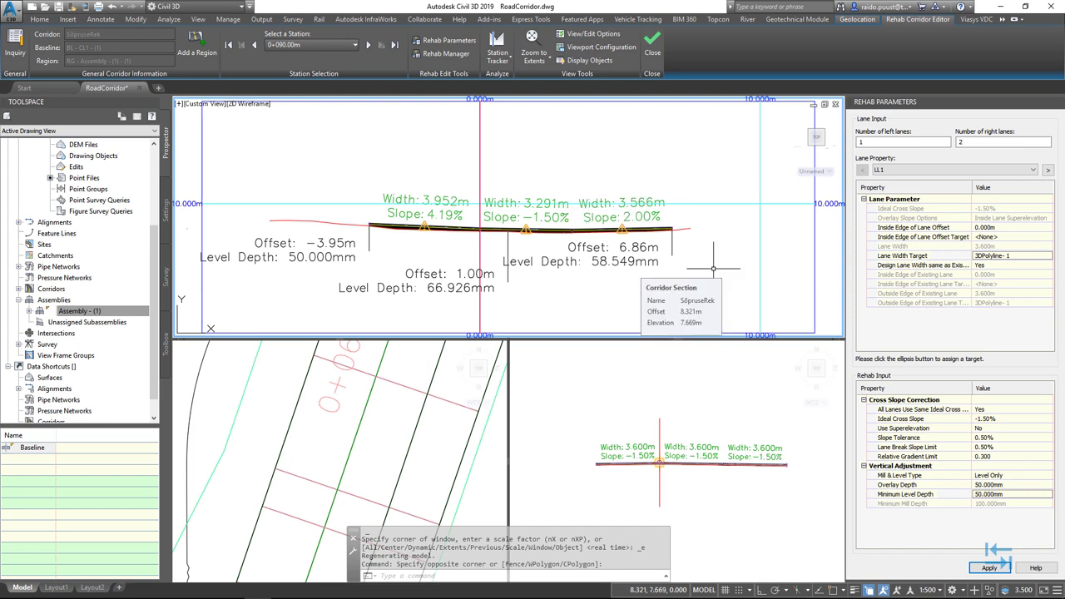
# - Set the Ideal Cross Slope to -2.00%, apply it, and inspect the left lane in the section
pyautogui.click(985, 419)
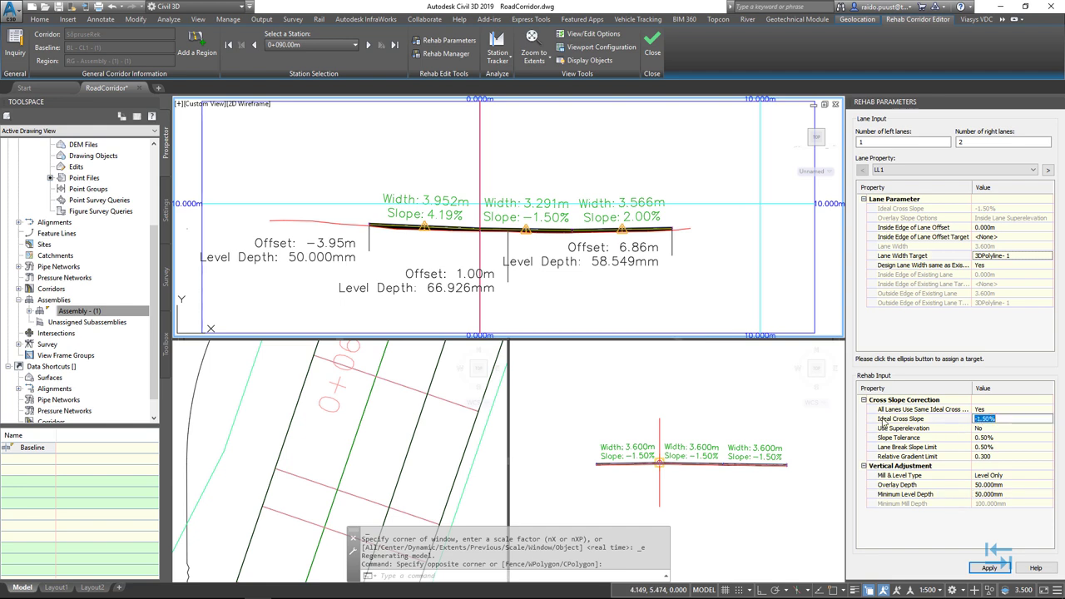
pyautogui.write('-2')
pyautogui.press('Return')
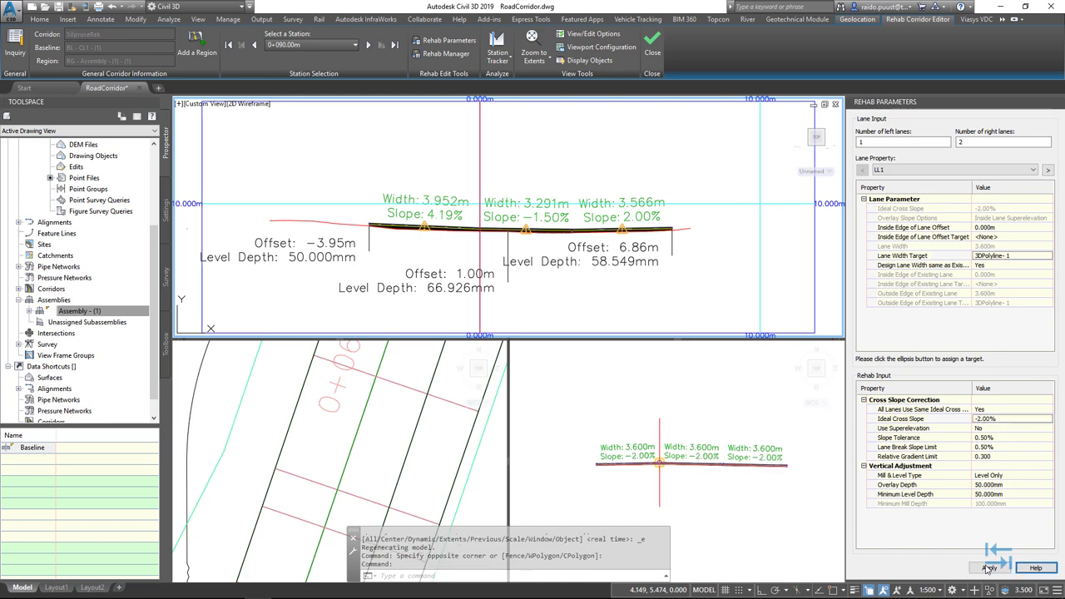
pyautogui.click(988, 568)
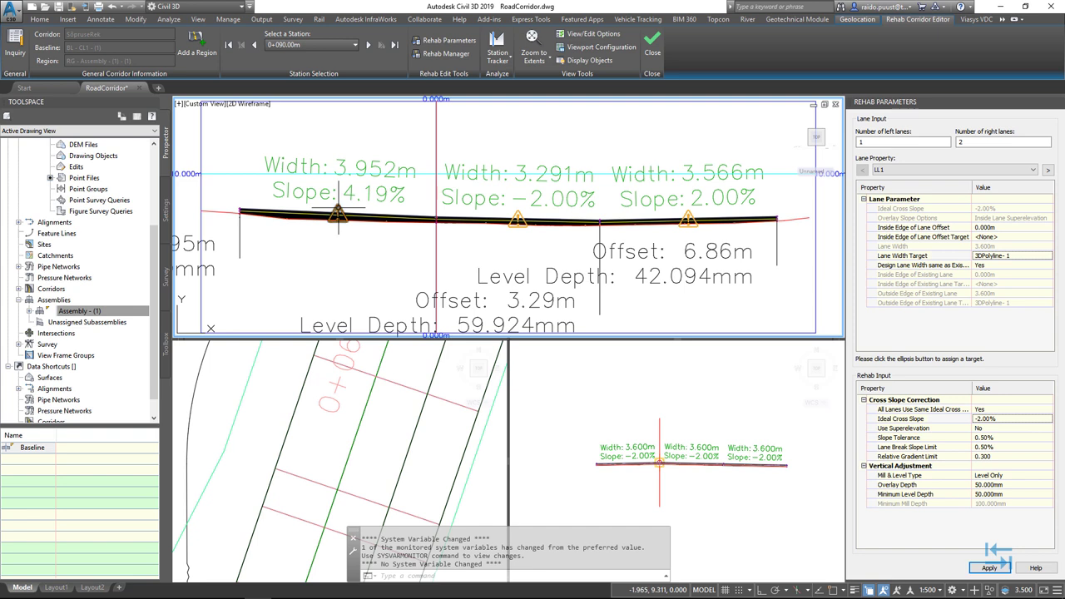
pyautogui.moveTo(337, 212)
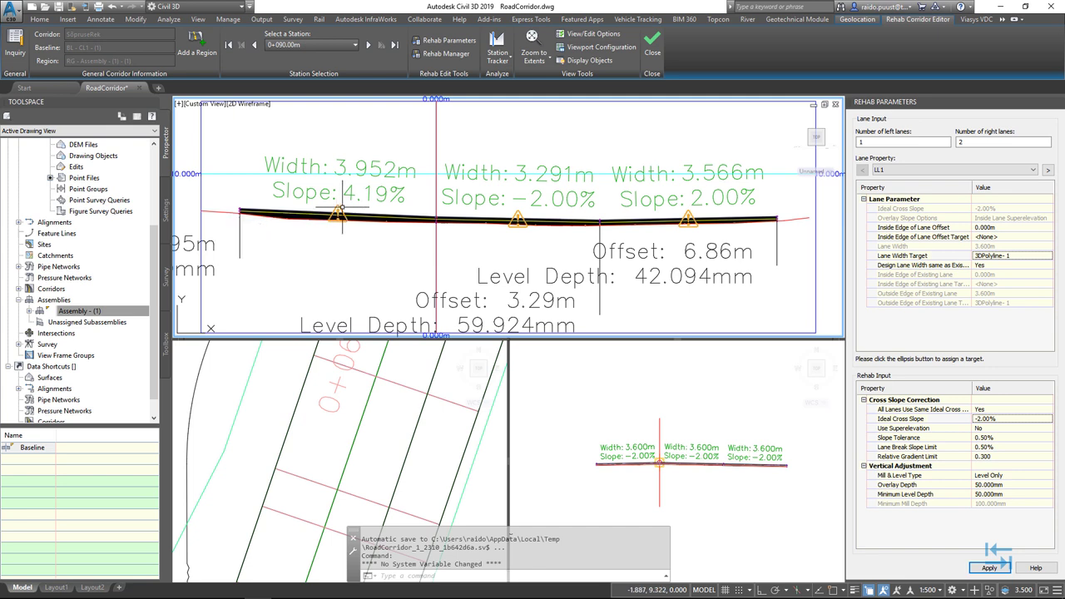
# - Show the rehab cross-section at station 0+111.56
pyautogui.click(355, 45)
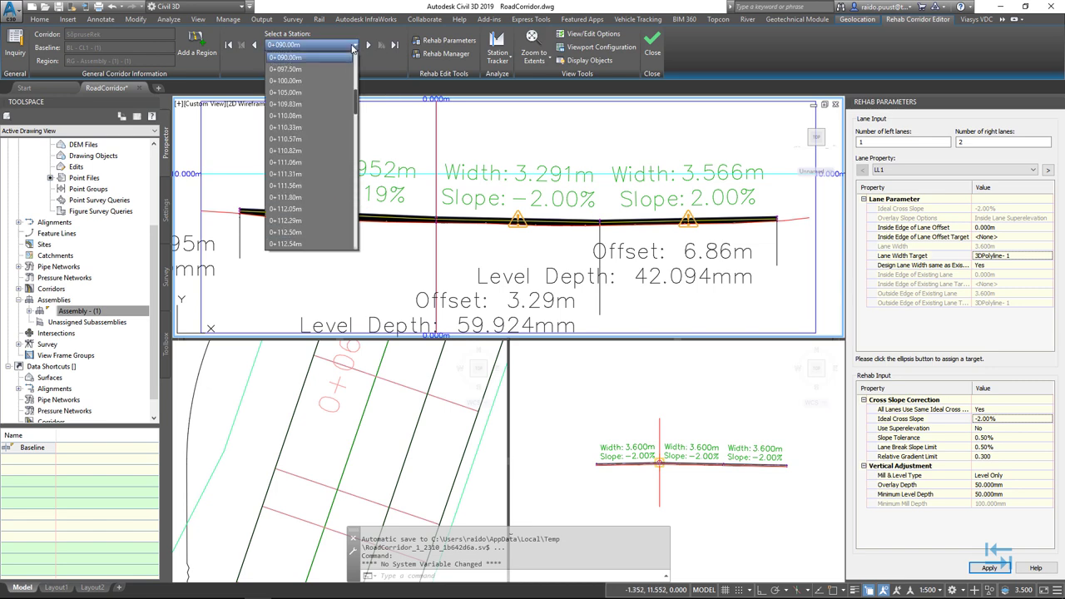
pyautogui.click(287, 186)
pyautogui.click(355, 45)
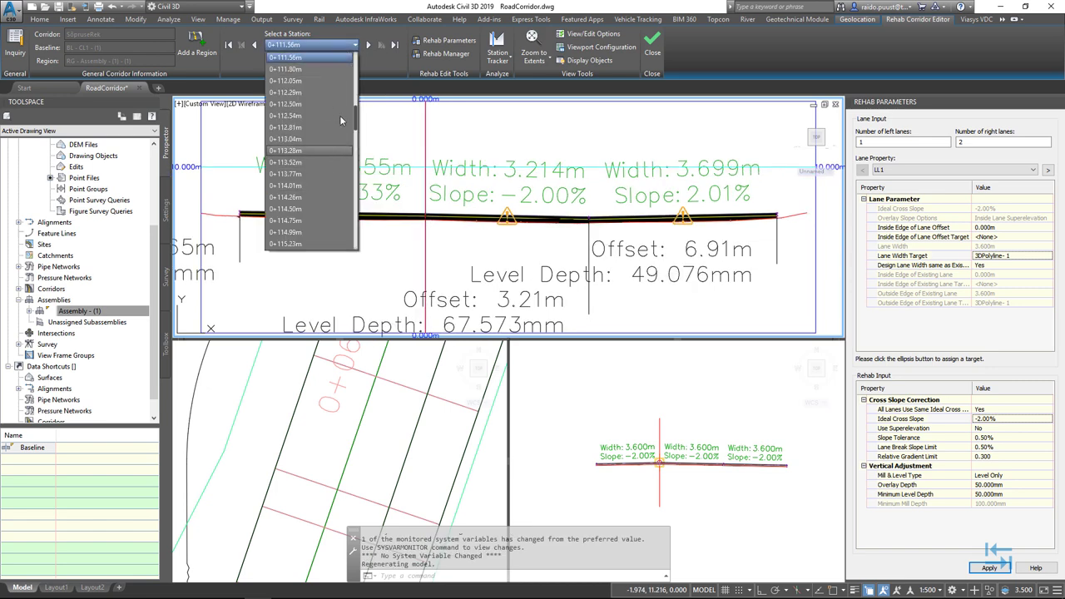
pyautogui.click(688, 303)
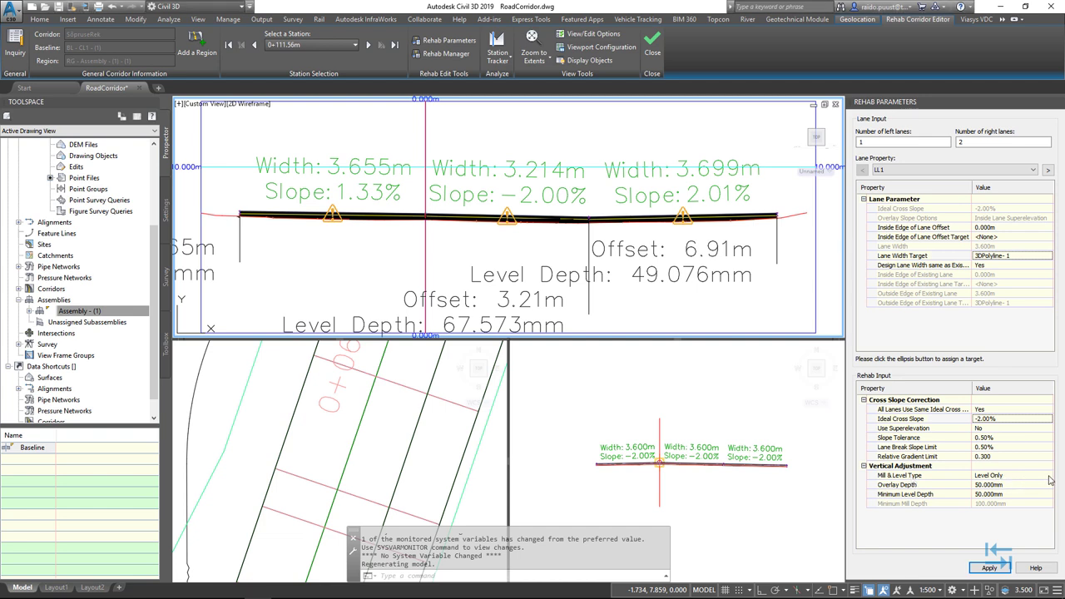
# - Set the Mill & Level Type to Mill Only, apply it, and check the mill depths in the section
pyautogui.click(1049, 480)
pyautogui.click(1050, 478)
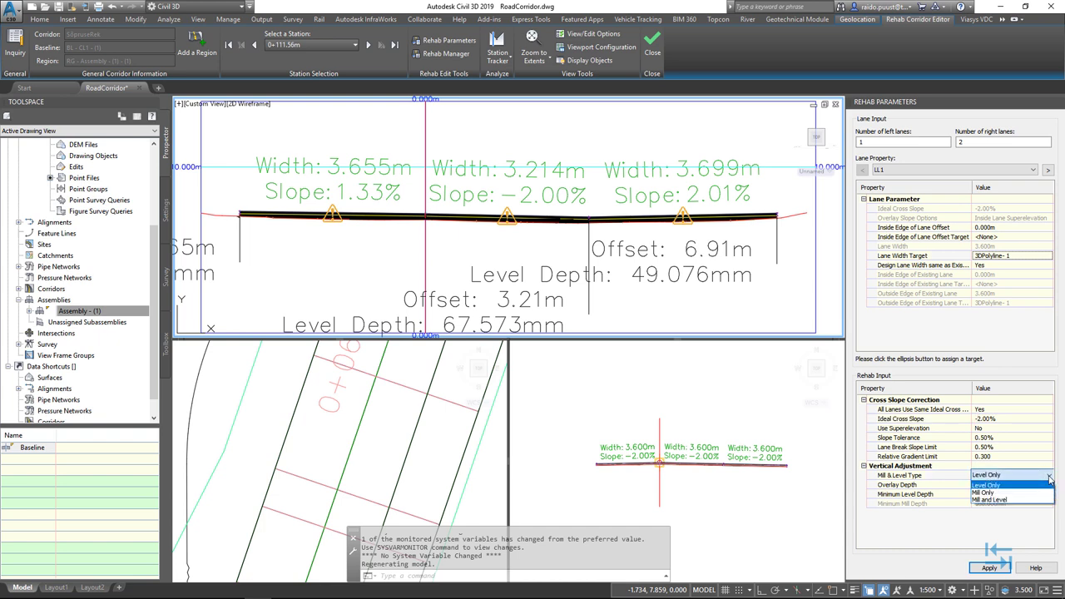
pyautogui.click(1009, 495)
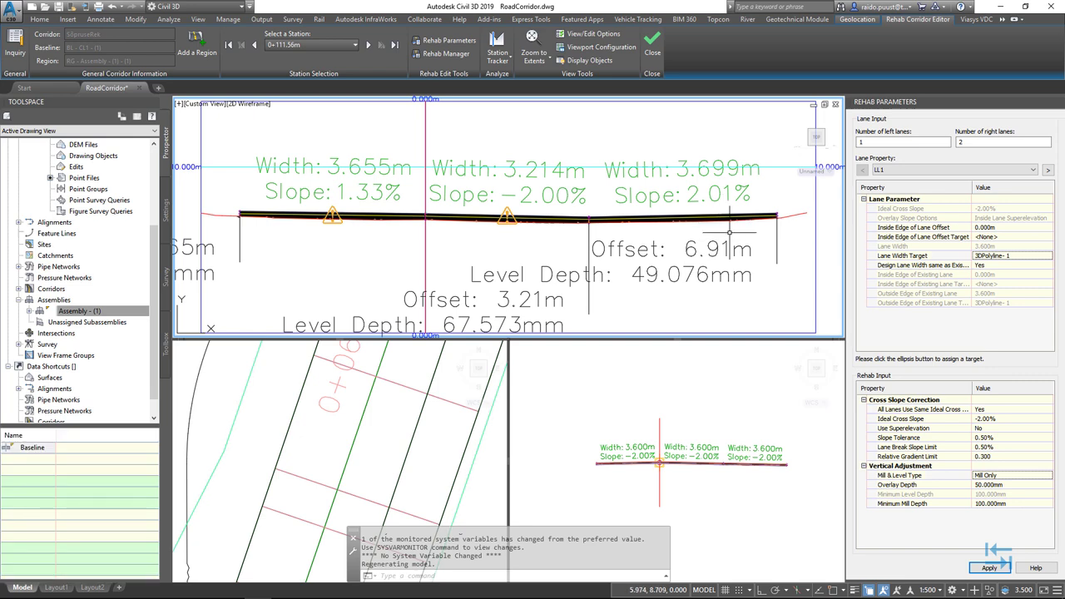
pyautogui.click(982, 567)
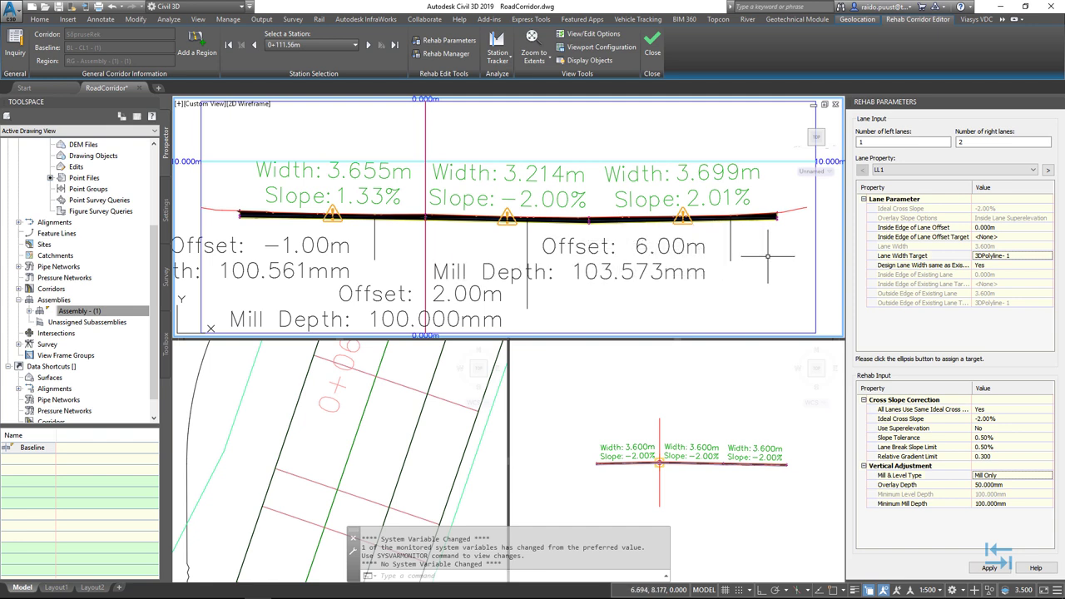
pyautogui.moveTo(767, 257)
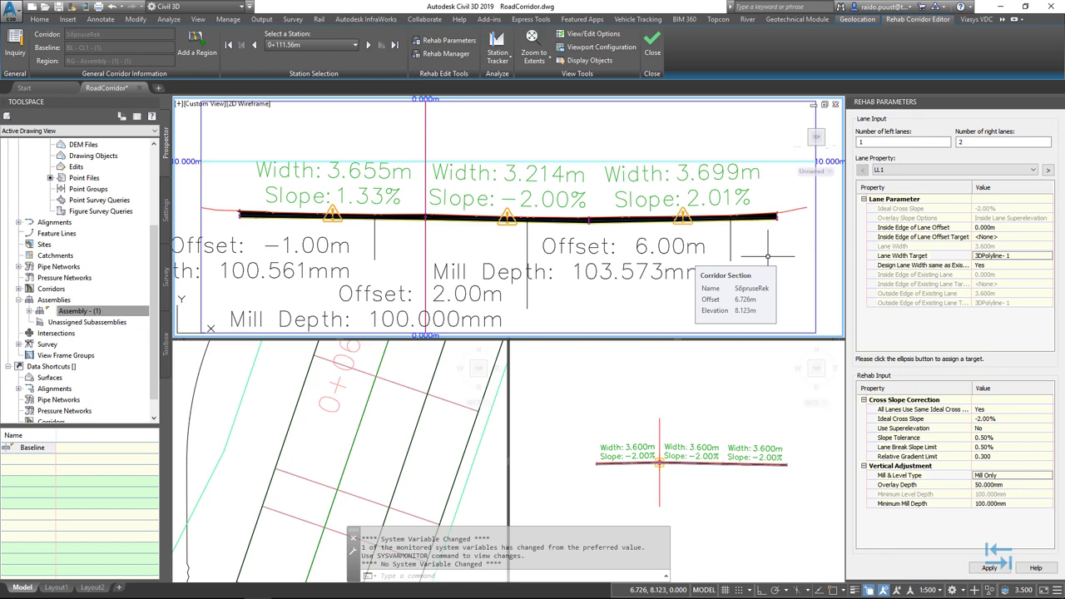
# - Set the annotation scale to 1:250 and apply Mill and Level as the Mill & Level Type, closing the event list
pyautogui.click(1049, 476)
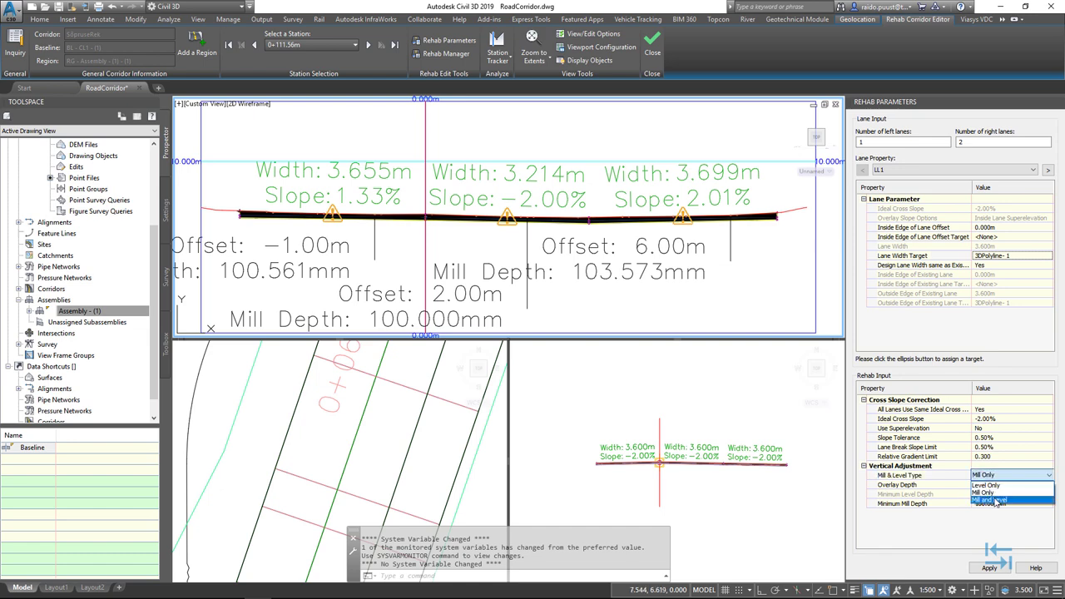
pyautogui.click(990, 500)
pyautogui.scroll(-2, 582, 281)
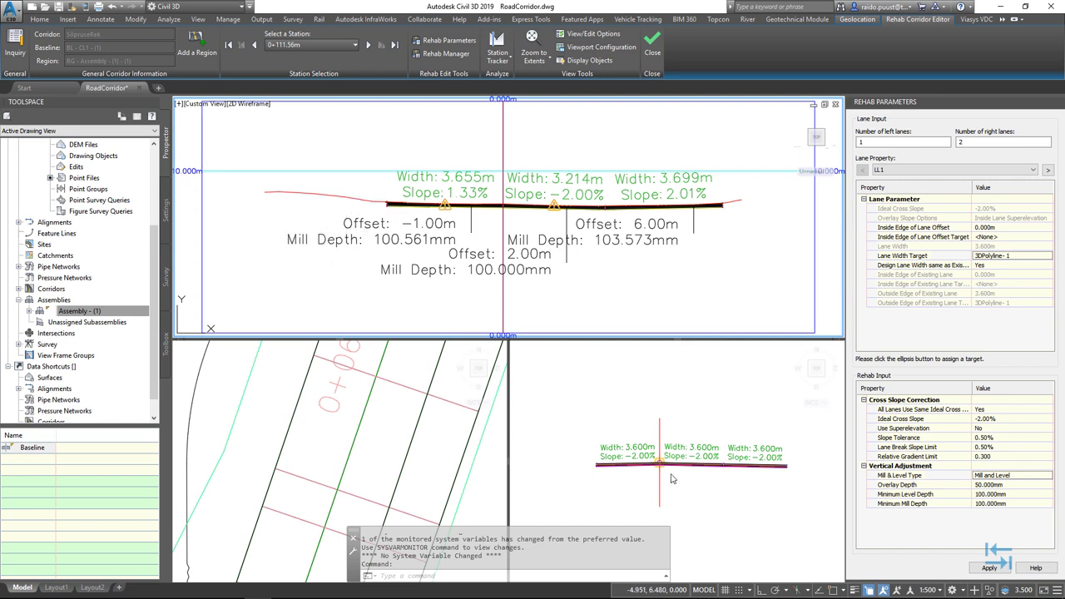
pyautogui.click(929, 590)
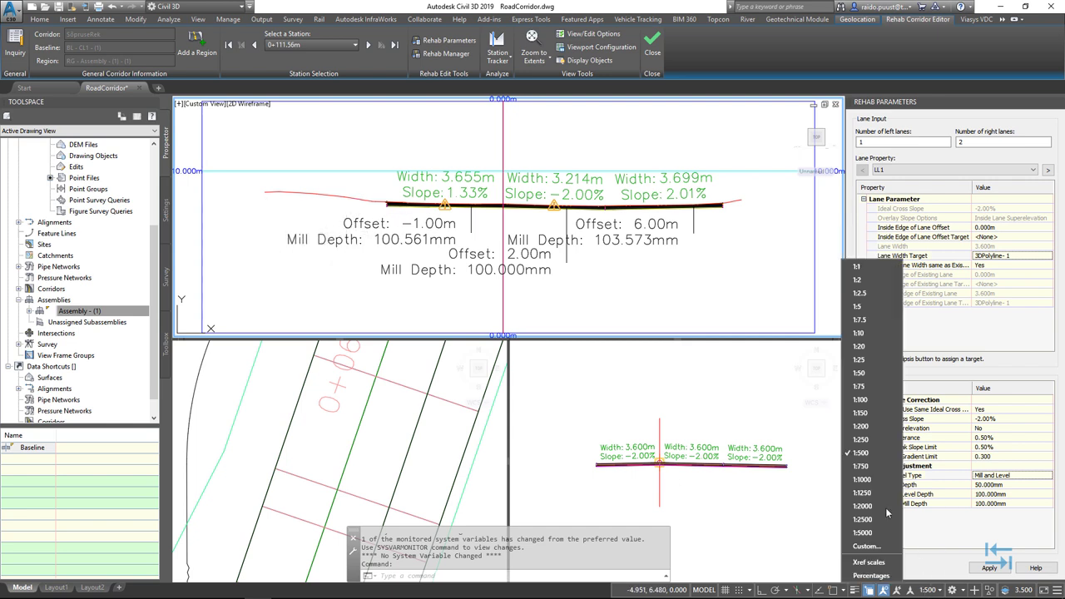
pyautogui.click(865, 440)
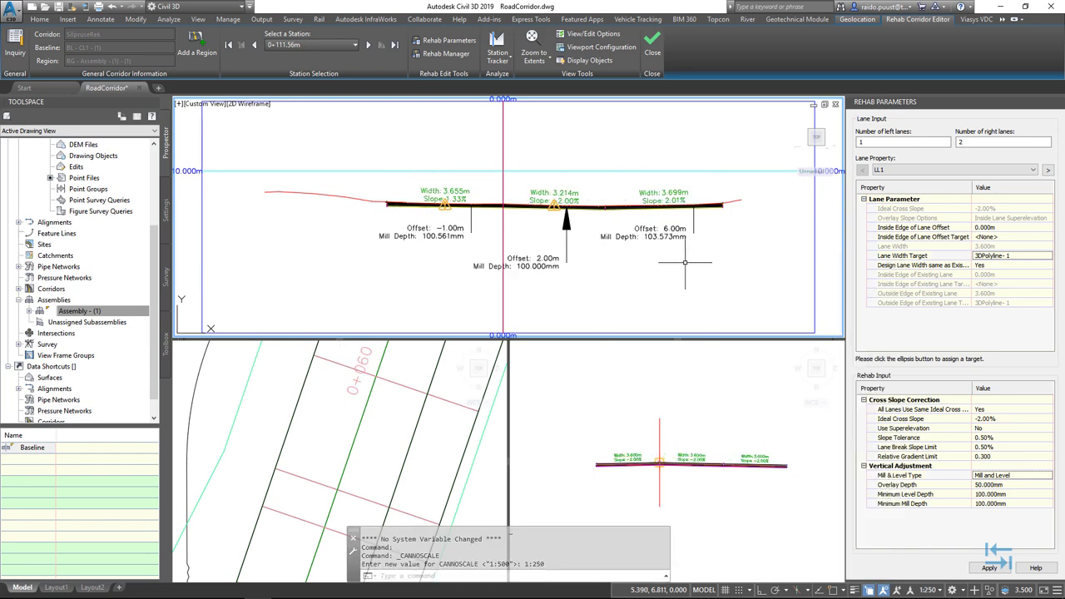
pyautogui.scroll(2, 699, 241)
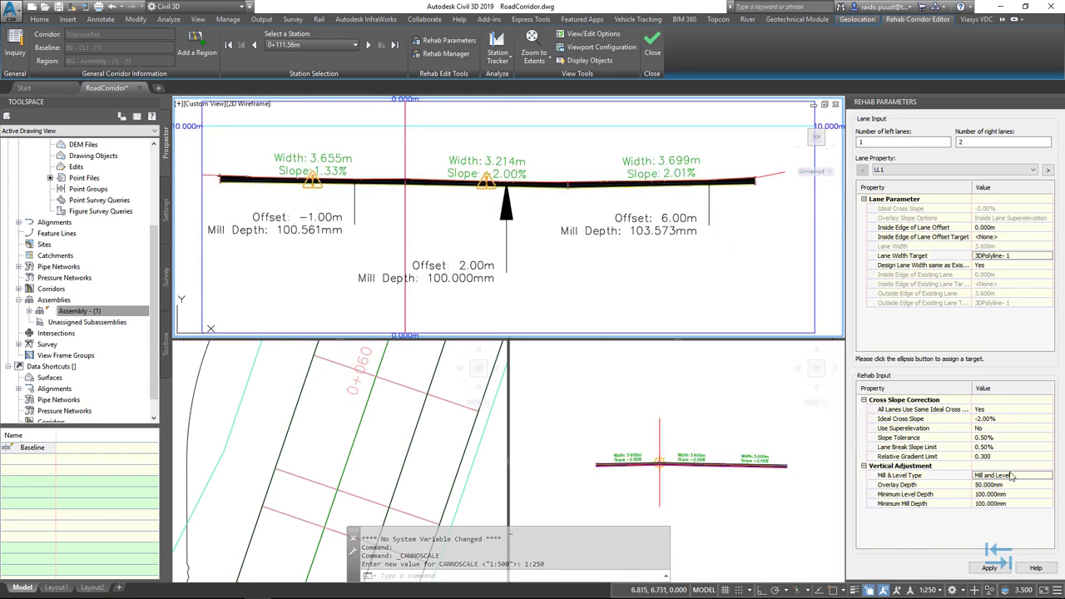
pyautogui.click(989, 567)
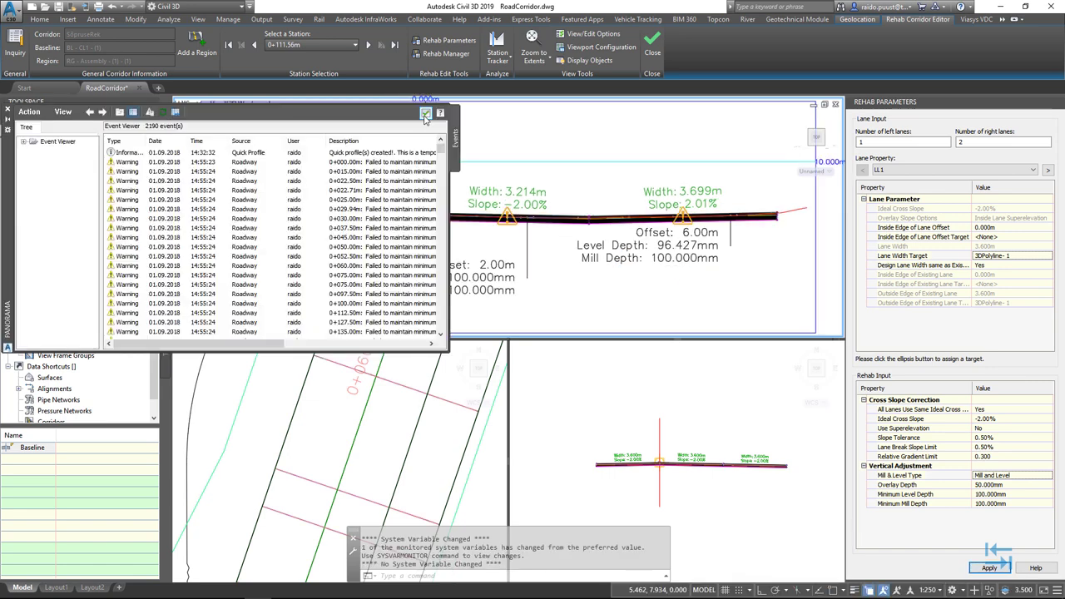
pyautogui.click(426, 114)
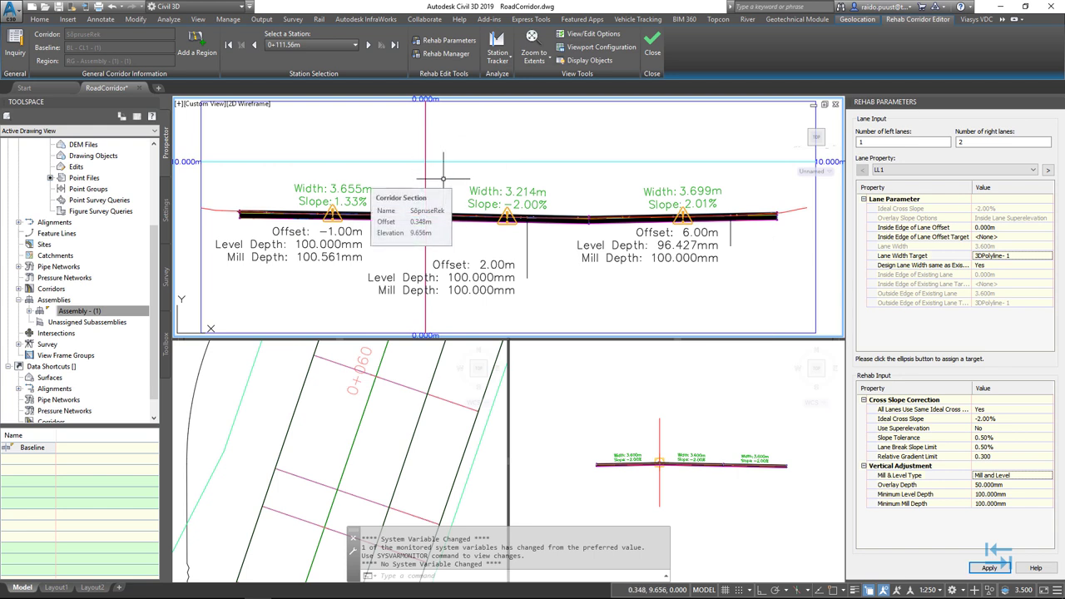
# - Switch the Mill & Level Type back to Mill Only and apply it, keeping station 0+111.56 selected
pyautogui.click(1047, 478)
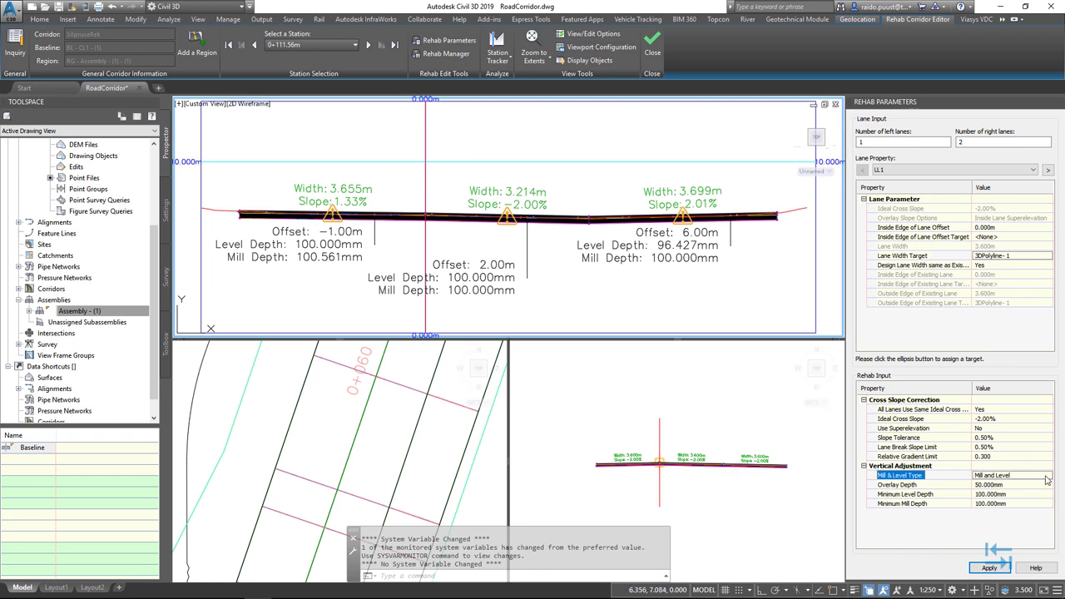
pyautogui.click(1049, 480)
pyautogui.click(992, 486)
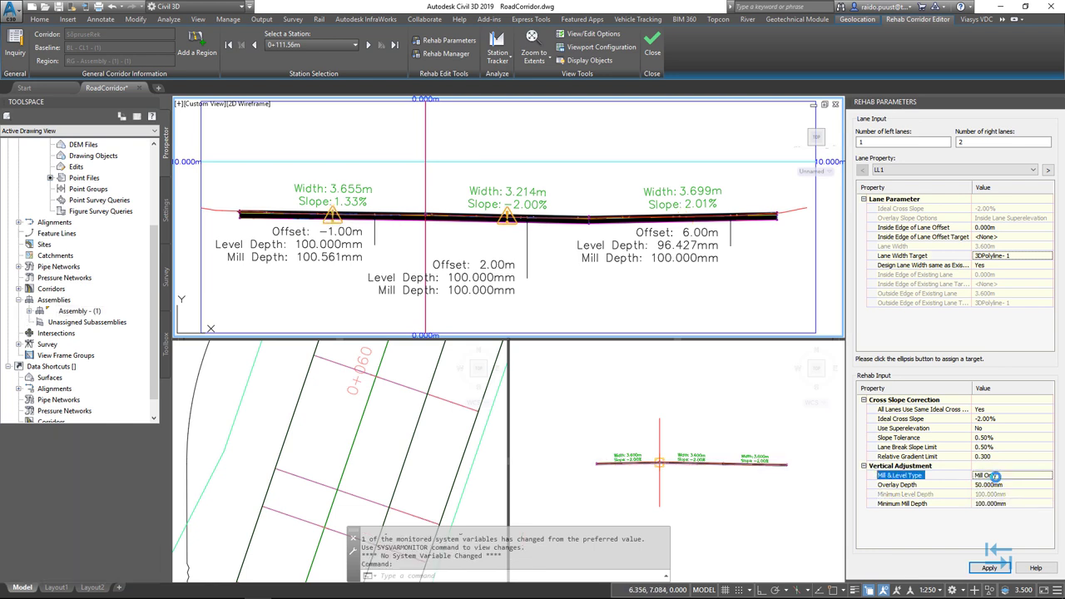
pyautogui.click(990, 567)
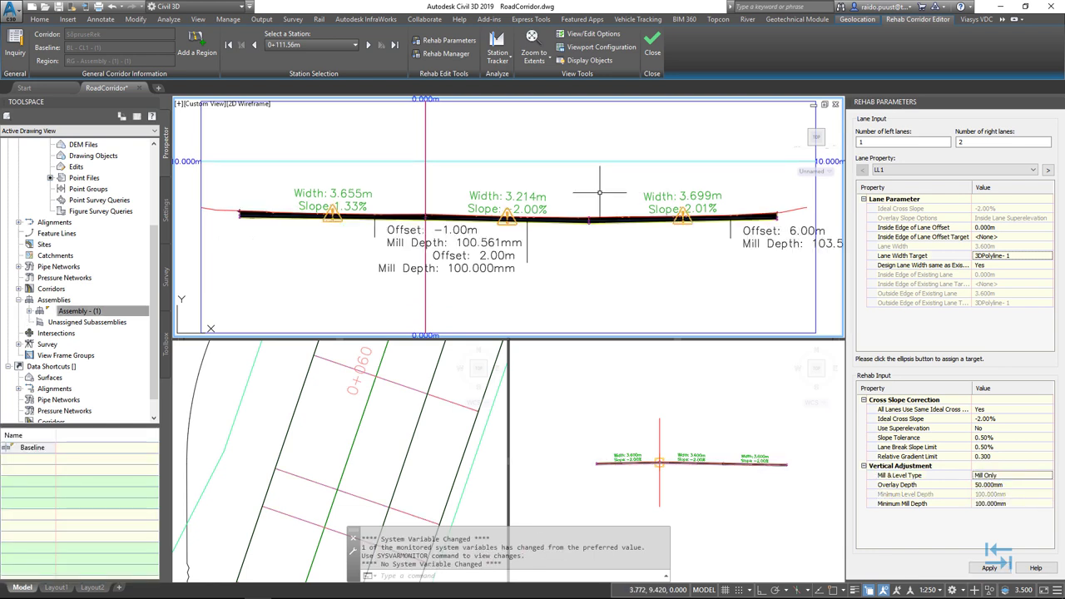
pyautogui.click(350, 48)
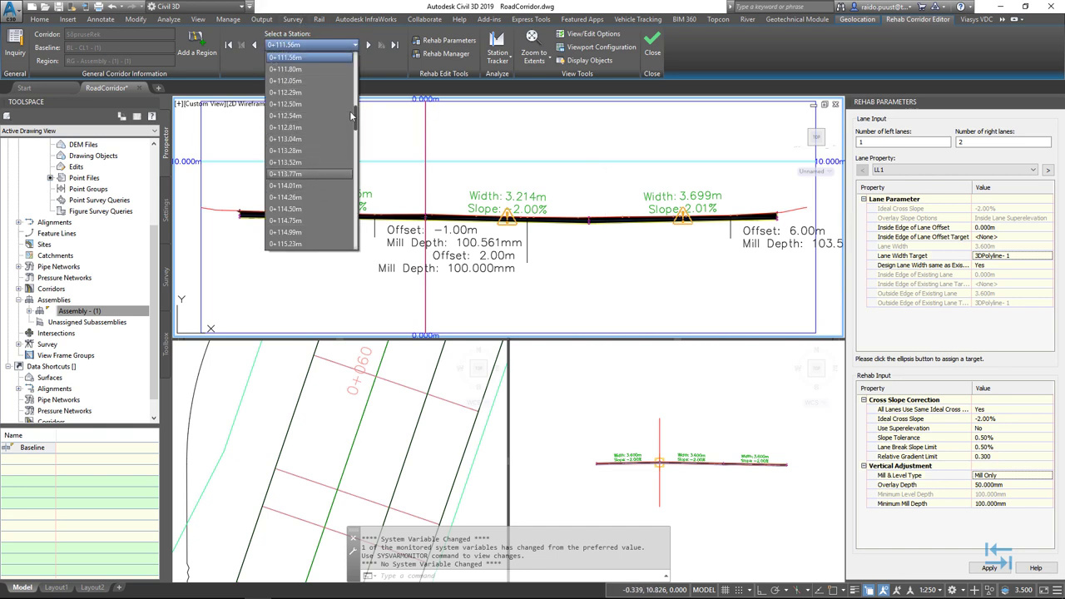
pyautogui.click(525, 150)
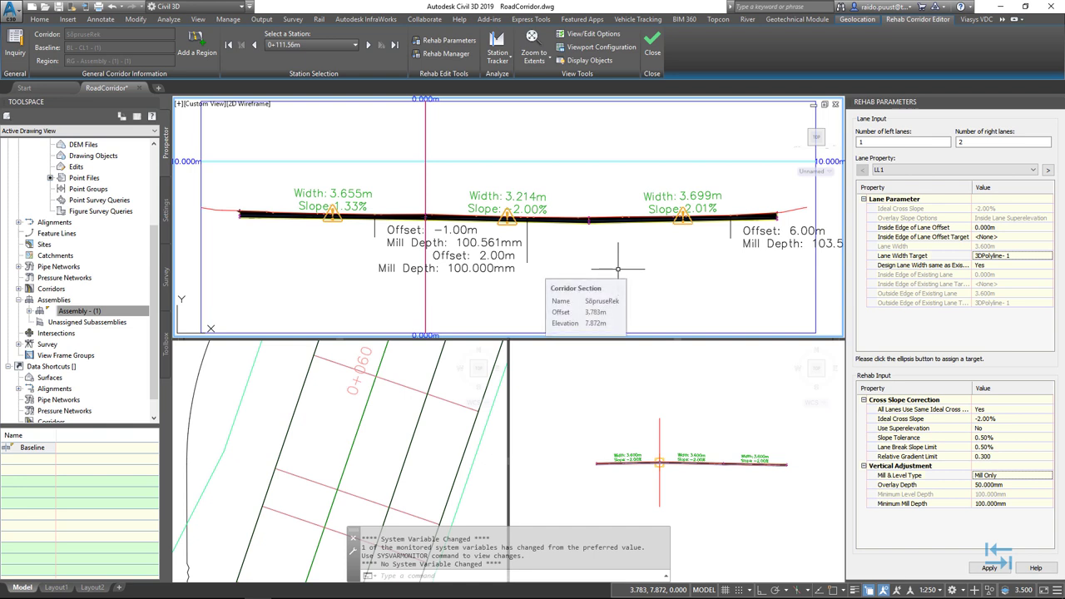
# - Open the Rehab Manager reports with docking disabled and move their window below the section's depth labels
pyautogui.click(436, 55)
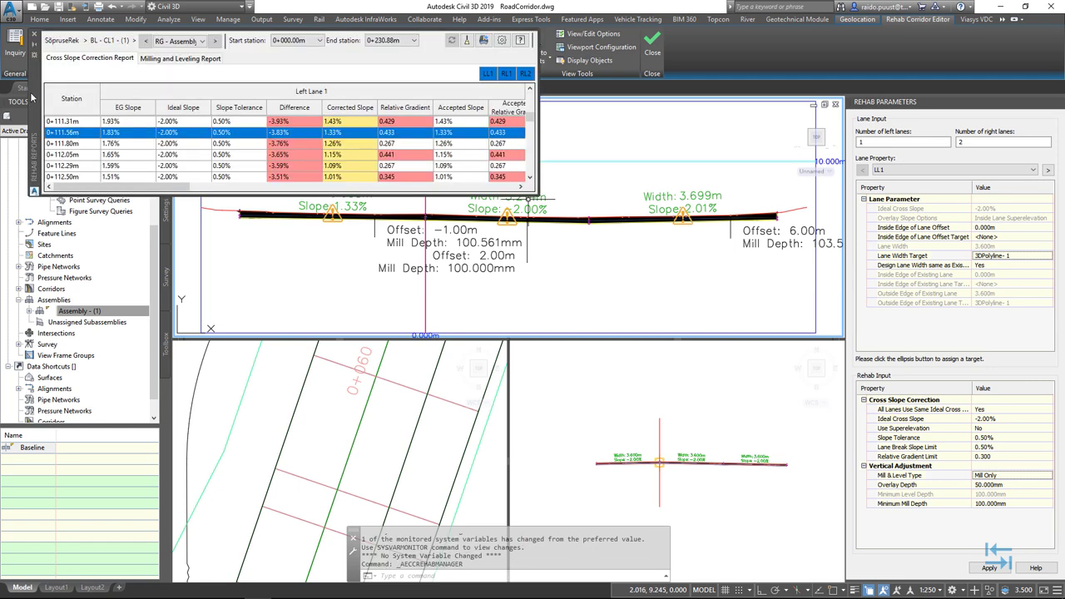
pyautogui.rightClick(31, 98)
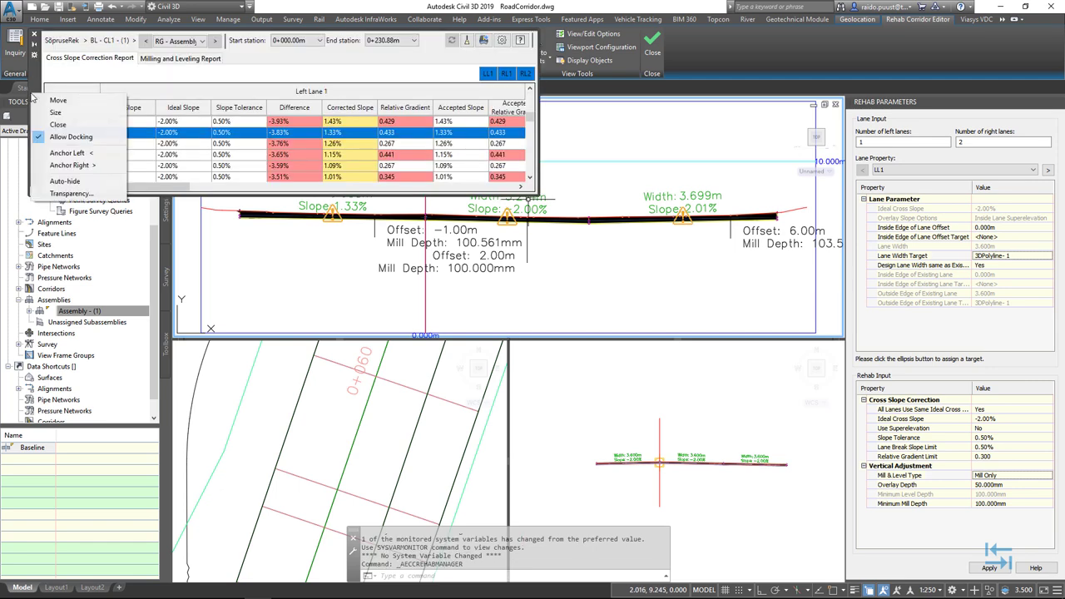
pyautogui.click(53, 142)
pyautogui.moveTo(34, 85)
pyautogui.mouseDown()
pyautogui.moveTo(65, 115)
pyautogui.moveTo(84, 228)
pyautogui.moveTo(83, 337)
pyautogui.mouseUp()
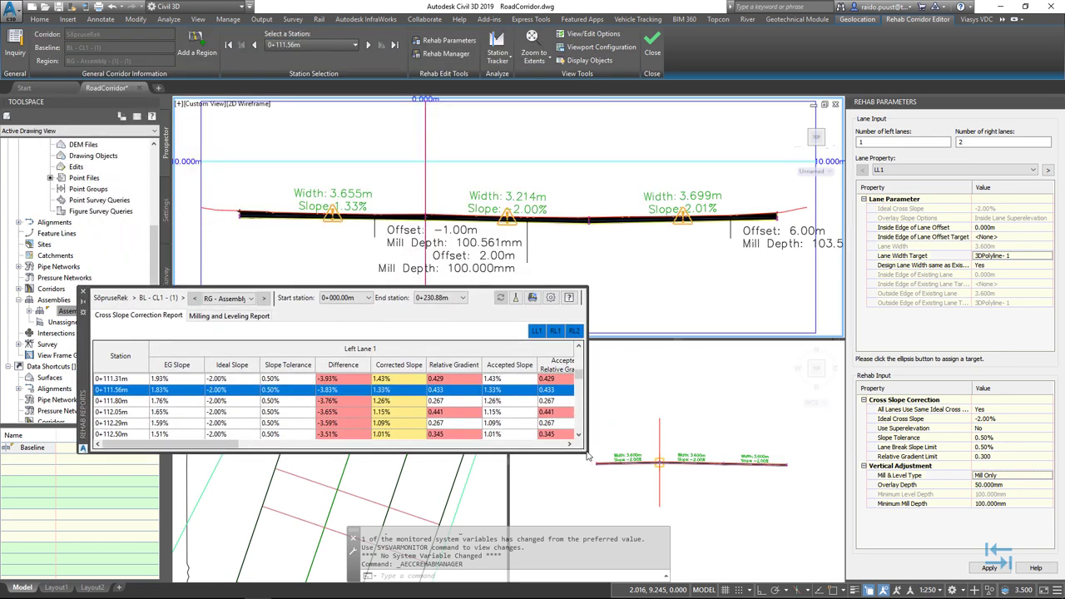
# - Enlarge the rehab reports window, select station 0+117.38m, and review the cross slope correction values across all three lanes
pyautogui.moveTo(589, 449); pyautogui.dragTo(885, 564)
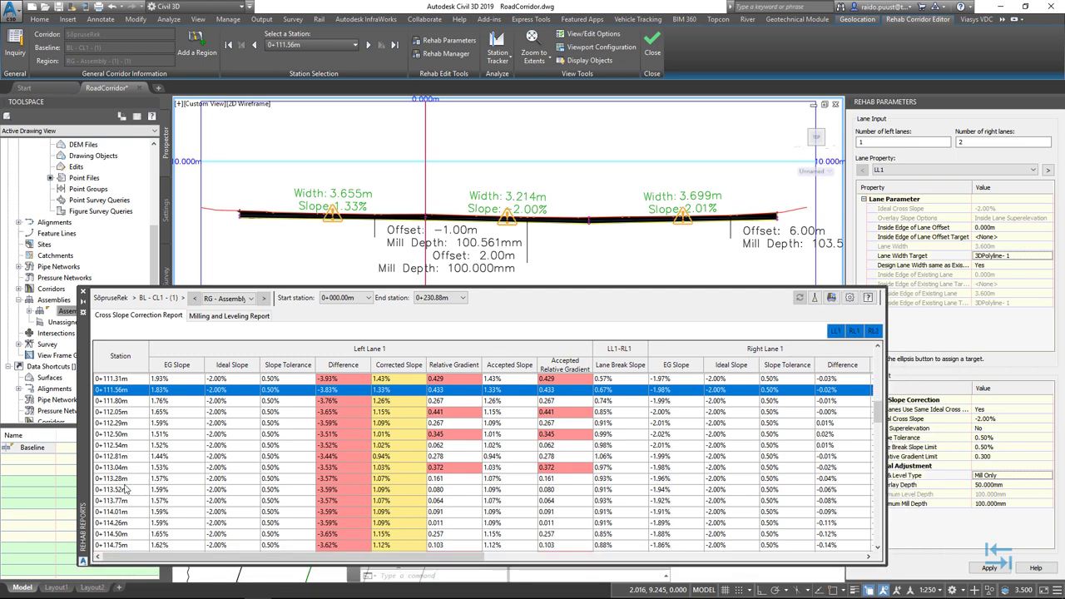
pyautogui.scroll(-7, 127, 489)
pyautogui.click(125, 446)
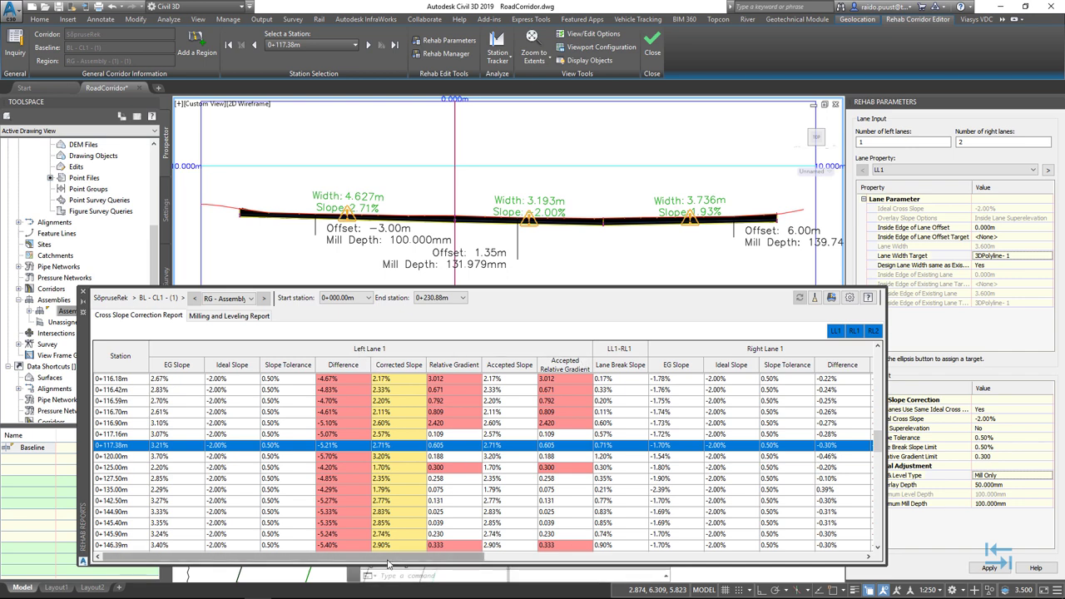
pyautogui.moveTo(388, 564); pyautogui.dragTo(554, 564)
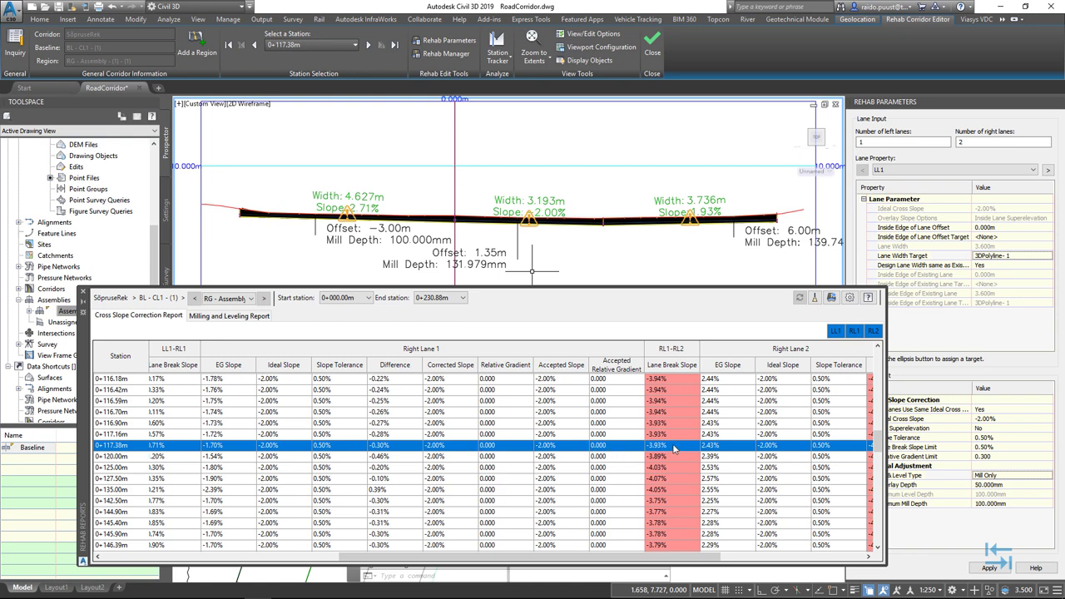
pyautogui.moveTo(598, 557); pyautogui.dragTo(744, 573)
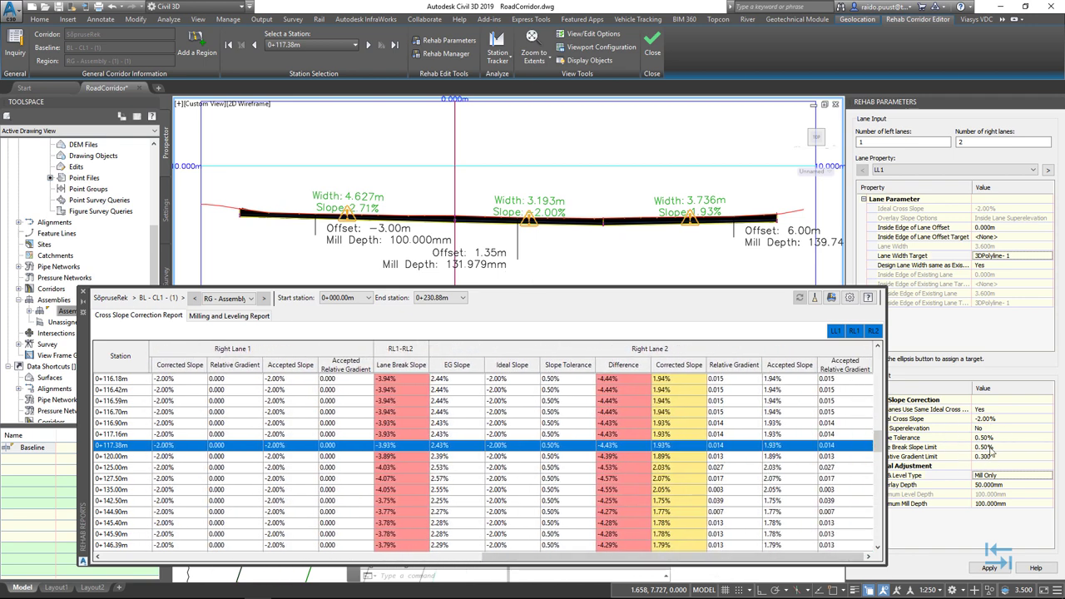
pyautogui.moveTo(637, 557); pyautogui.dragTo(213, 562)
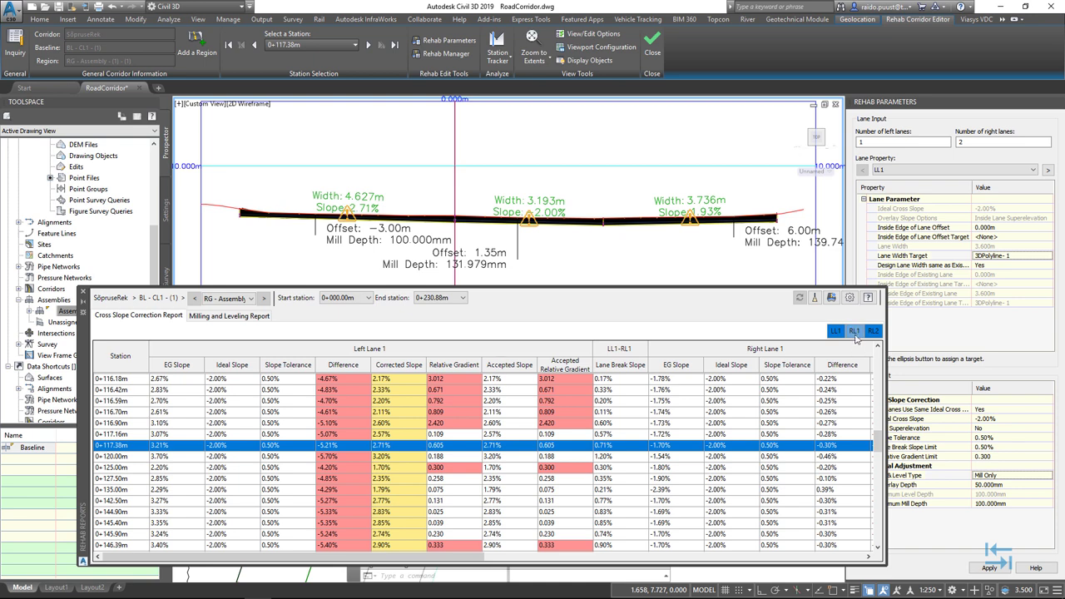
# - Limit the cross slope correction report to lane LL1 and set the accepted slope at station 0+135.00m to 2%, keeping that station selected
pyautogui.click(854, 331)
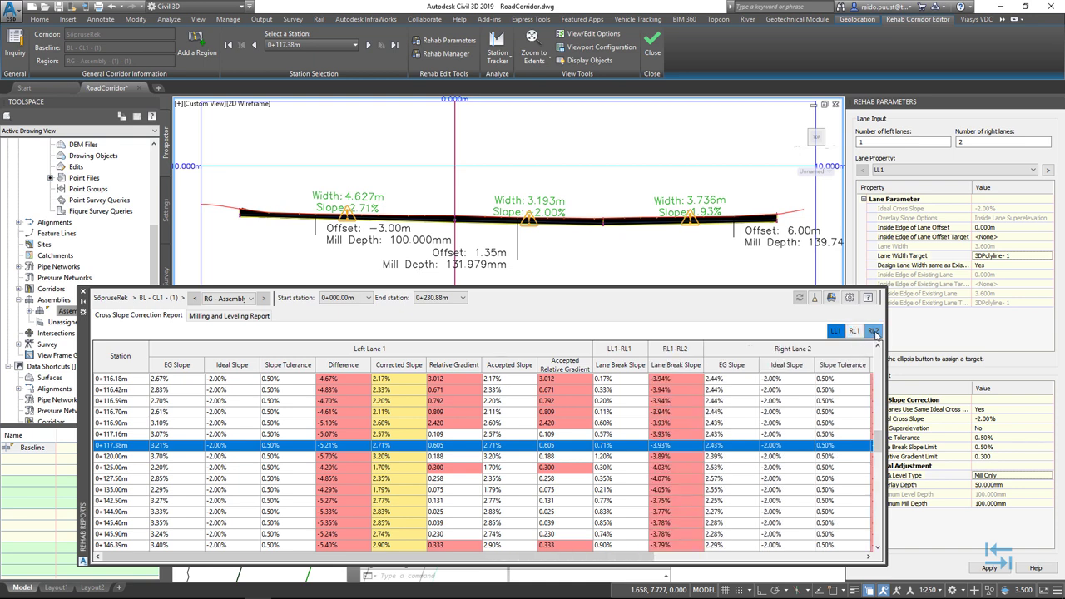
pyautogui.click(873, 331)
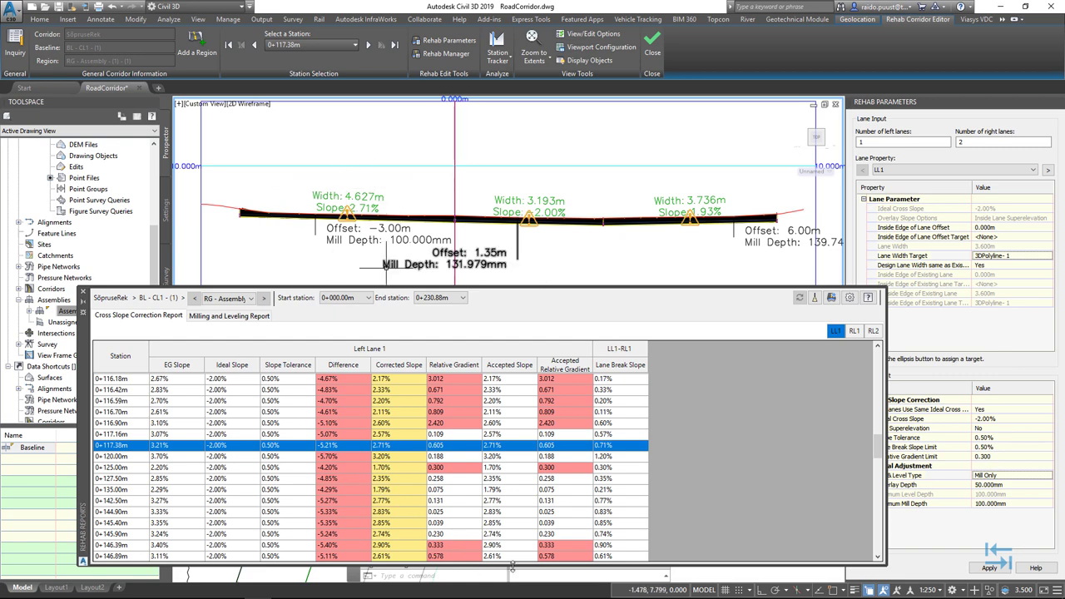
pyautogui.click(120, 491)
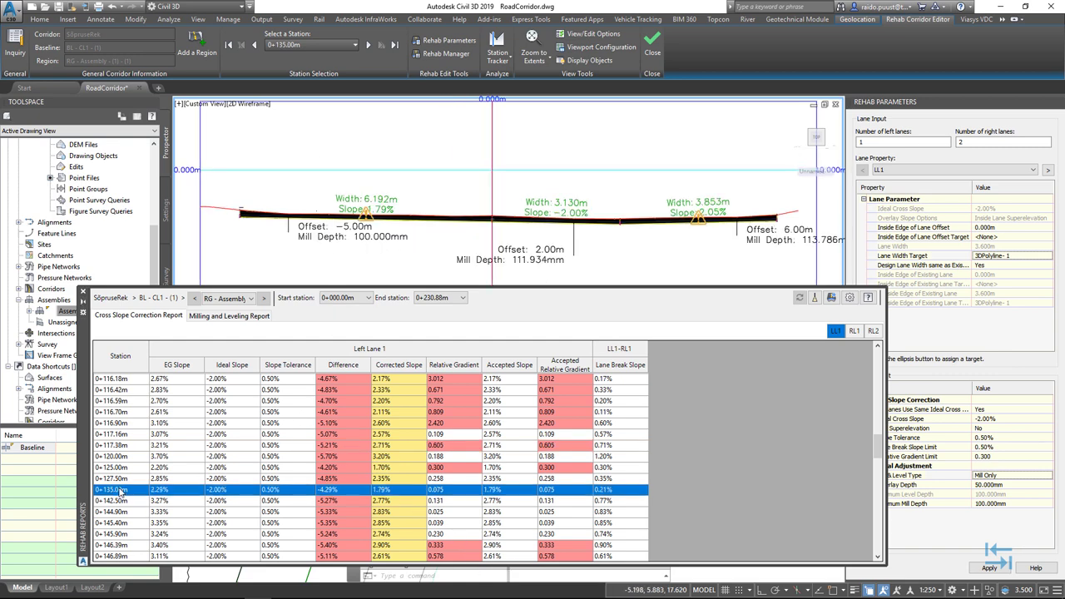
pyautogui.click(496, 491)
pyautogui.doubleClick(510, 491)
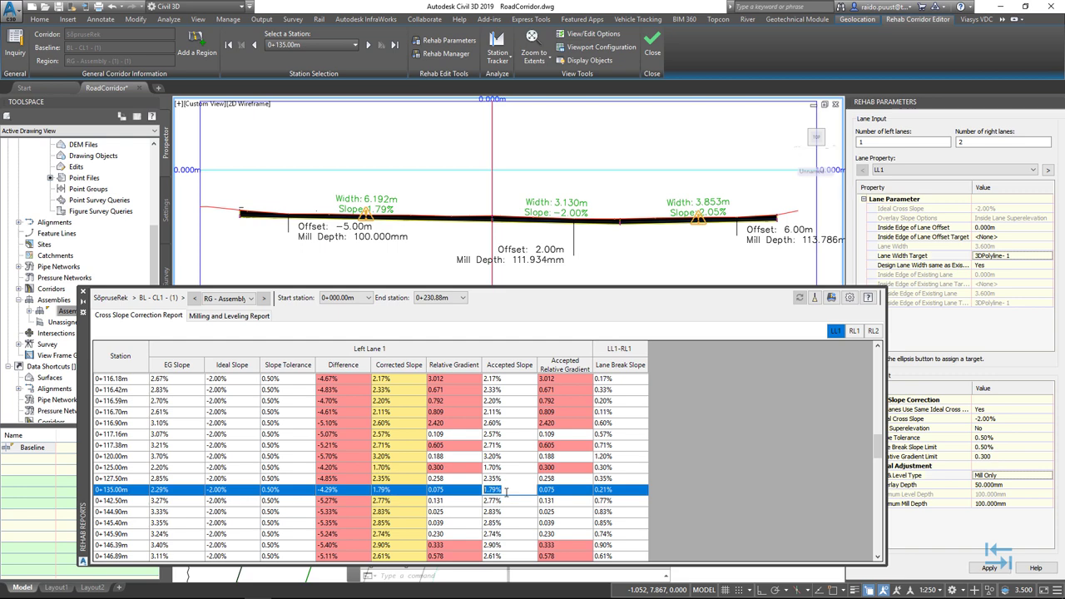
pyautogui.write('2')
pyautogui.press('Return')
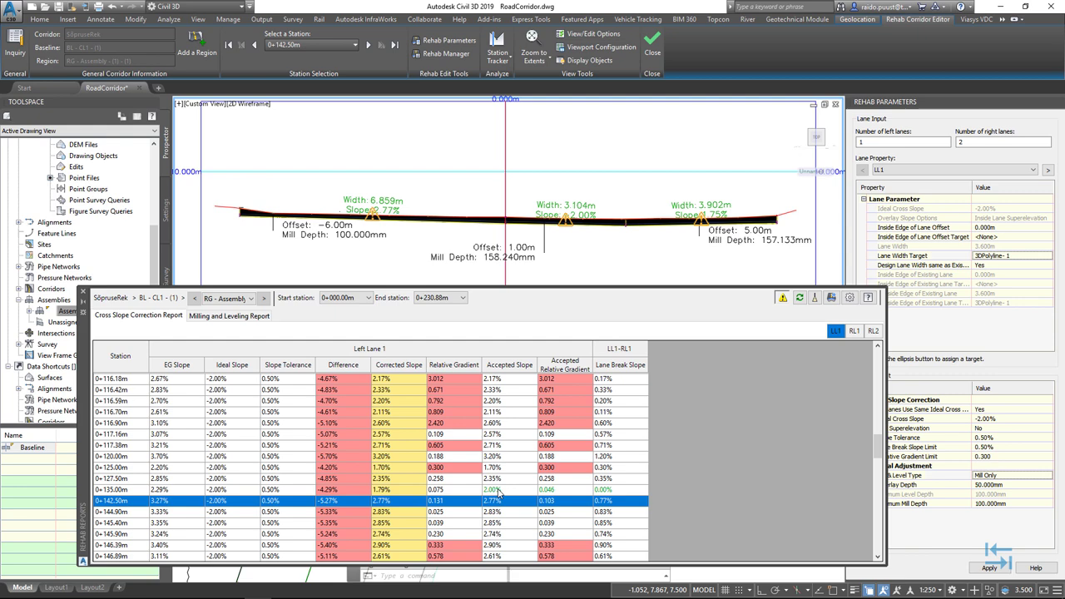
pyautogui.click(498, 491)
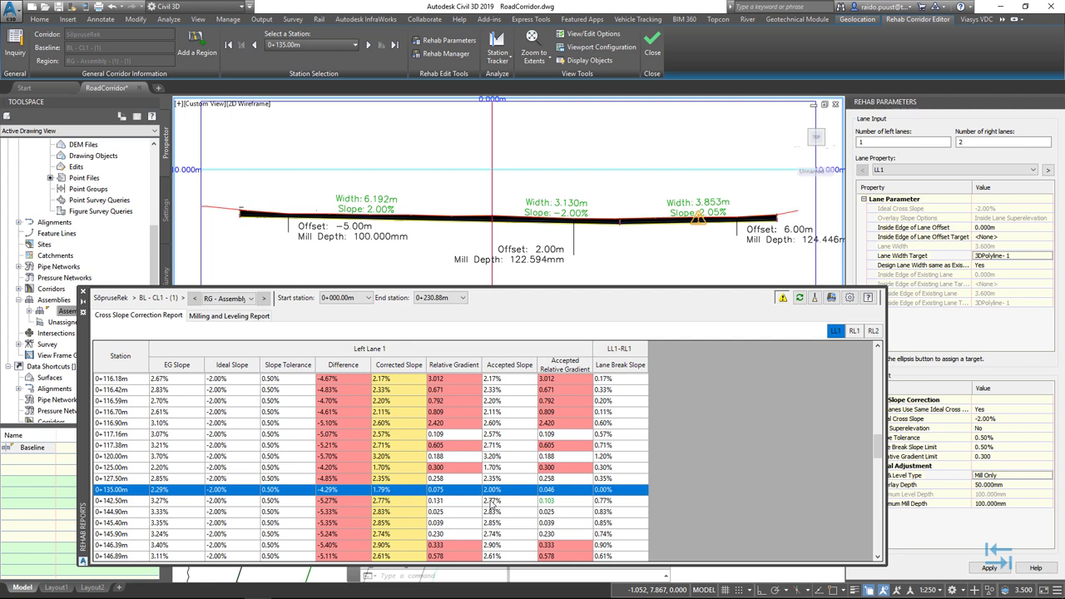
# - Check the LL1 slope rows beyond station 0+135.00m and inspect the sections at stations 0+146.39m and 0+148.38m
pyautogui.scroll(-5, 249, 484)
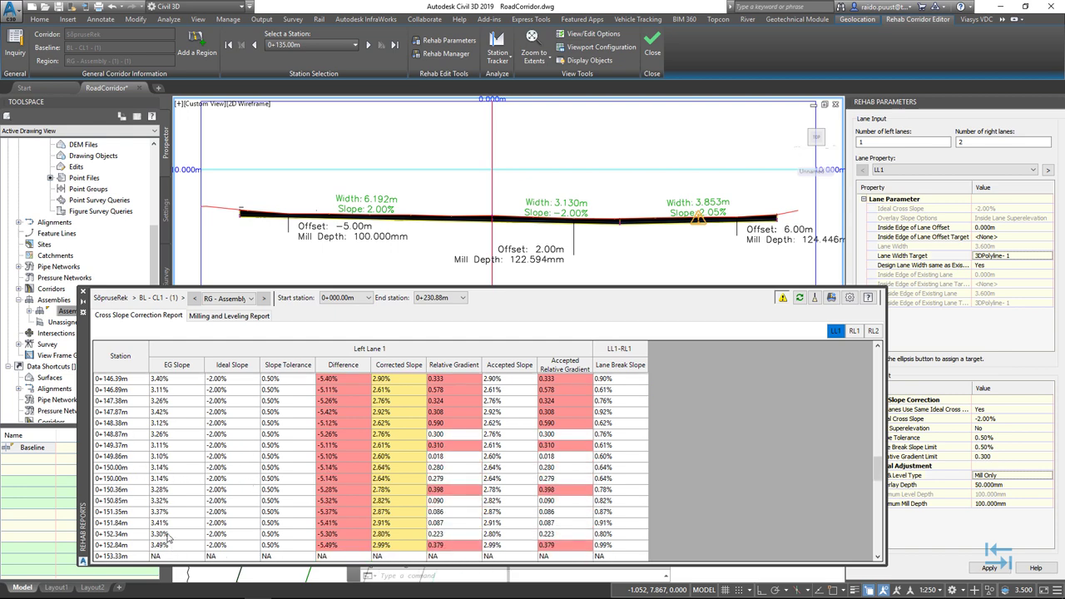
pyautogui.scroll(3, 171, 538)
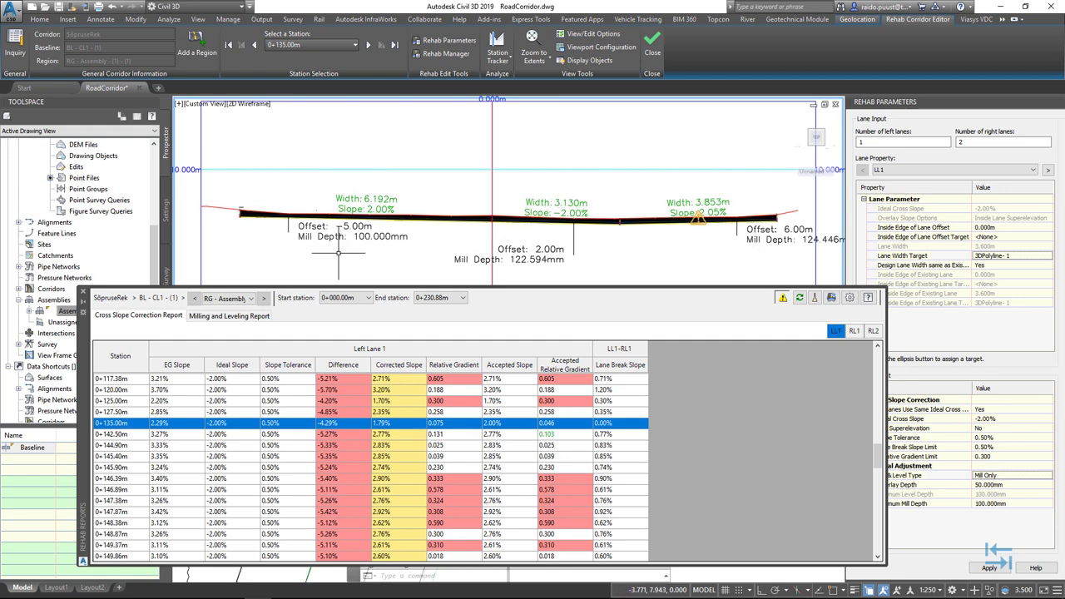
pyautogui.click(123, 478)
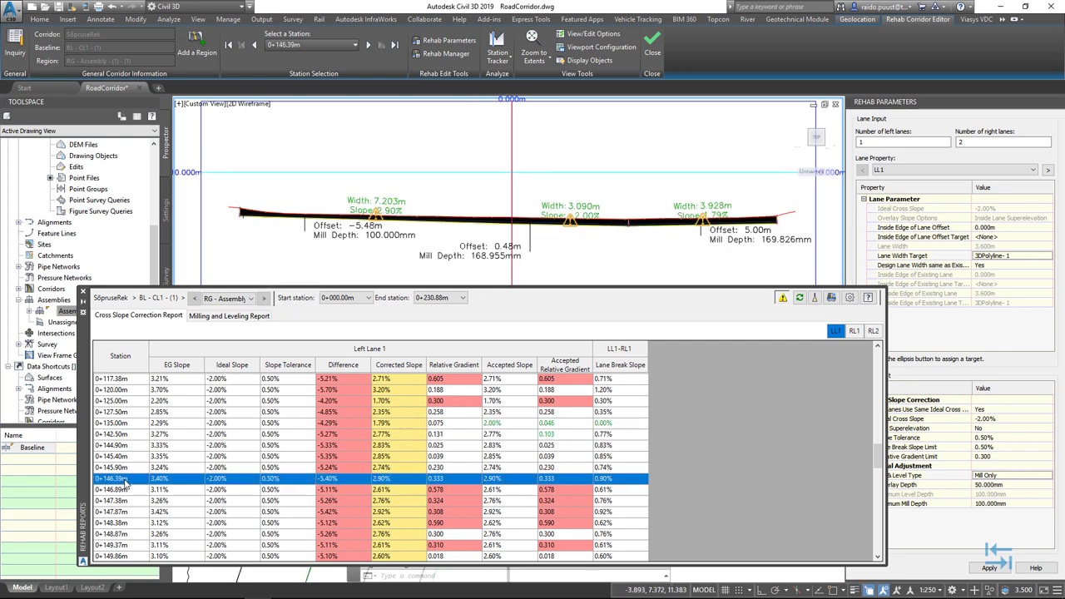
pyautogui.click(122, 522)
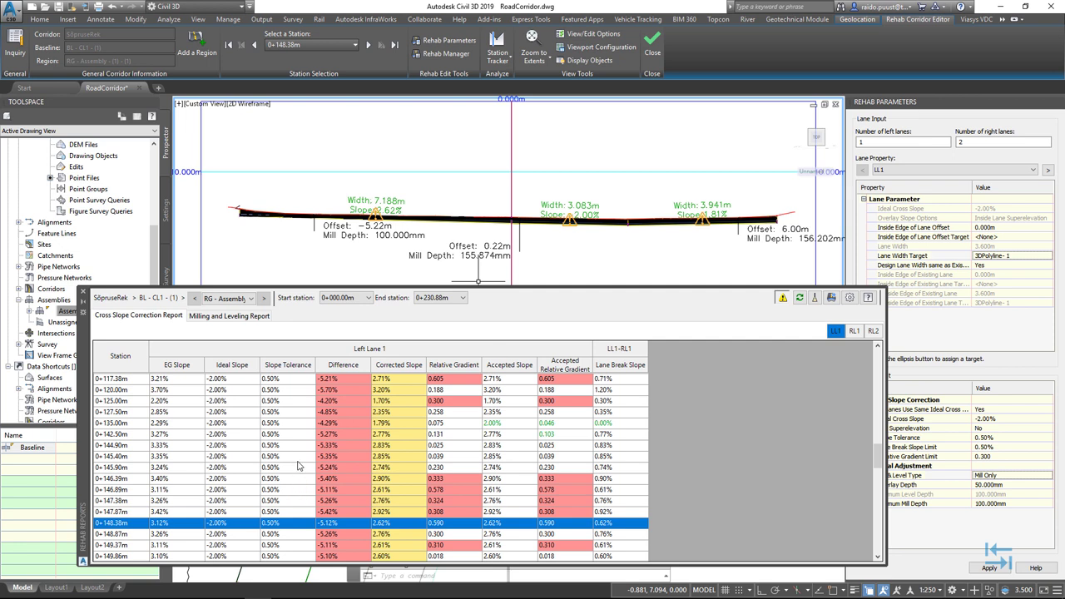
# - Switch to the Milling and Leveling Report and export it as an XML report named SõpruseRek in the export folder
pyautogui.click(220, 316)
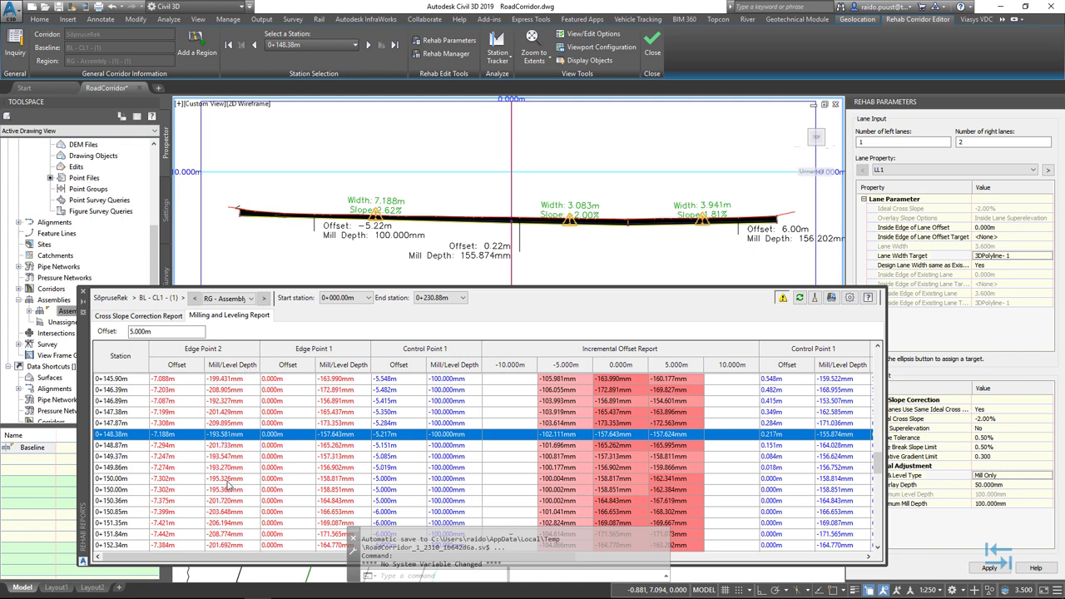
pyautogui.moveTo(505, 555); pyautogui.dragTo(439, 521)
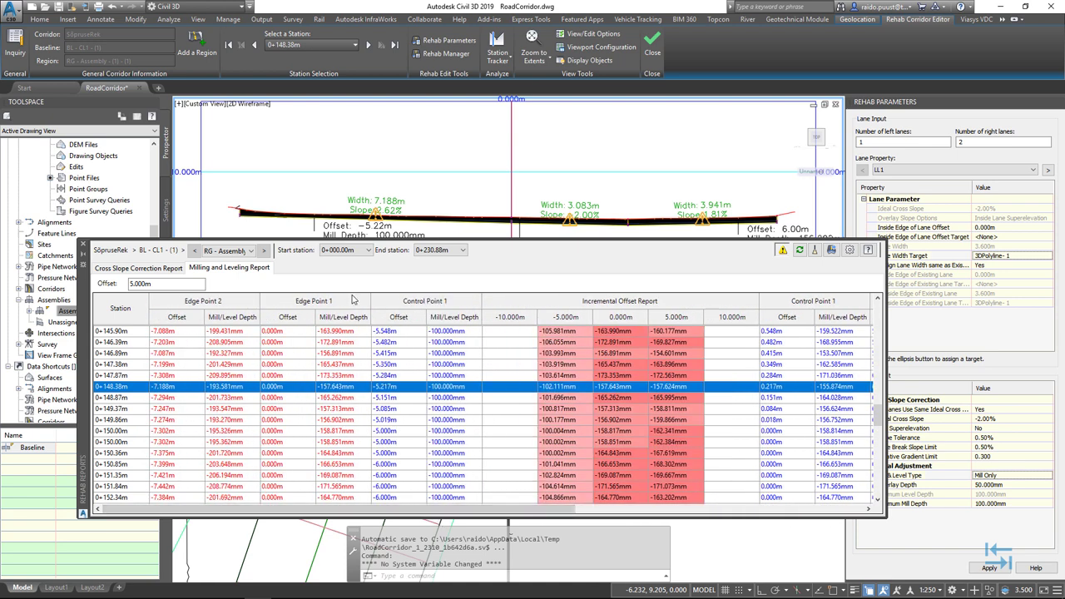
pyautogui.click(832, 250)
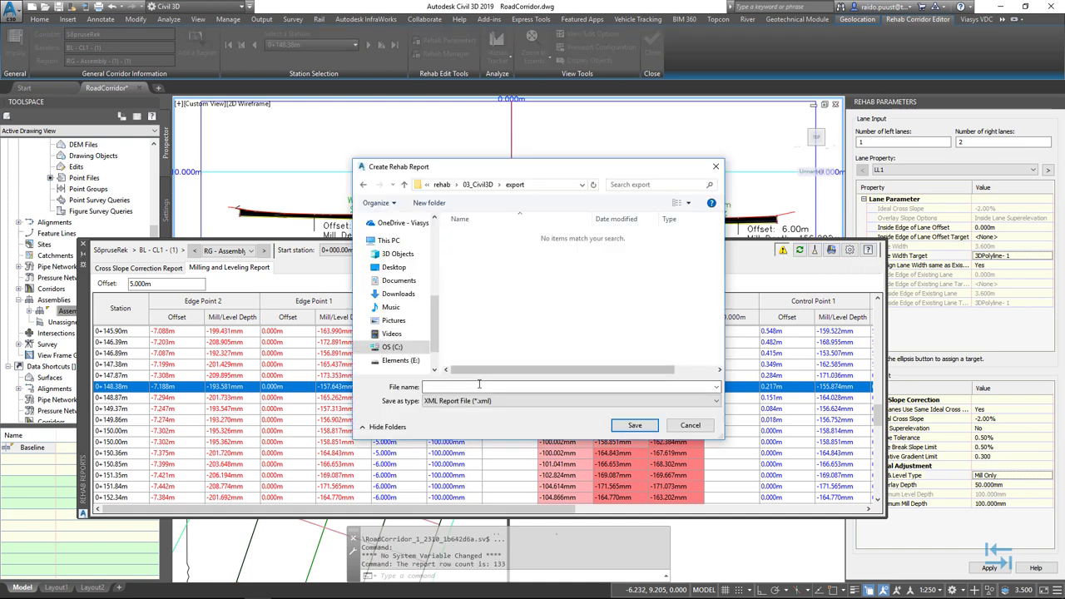
pyautogui.write('SõpruseRek')
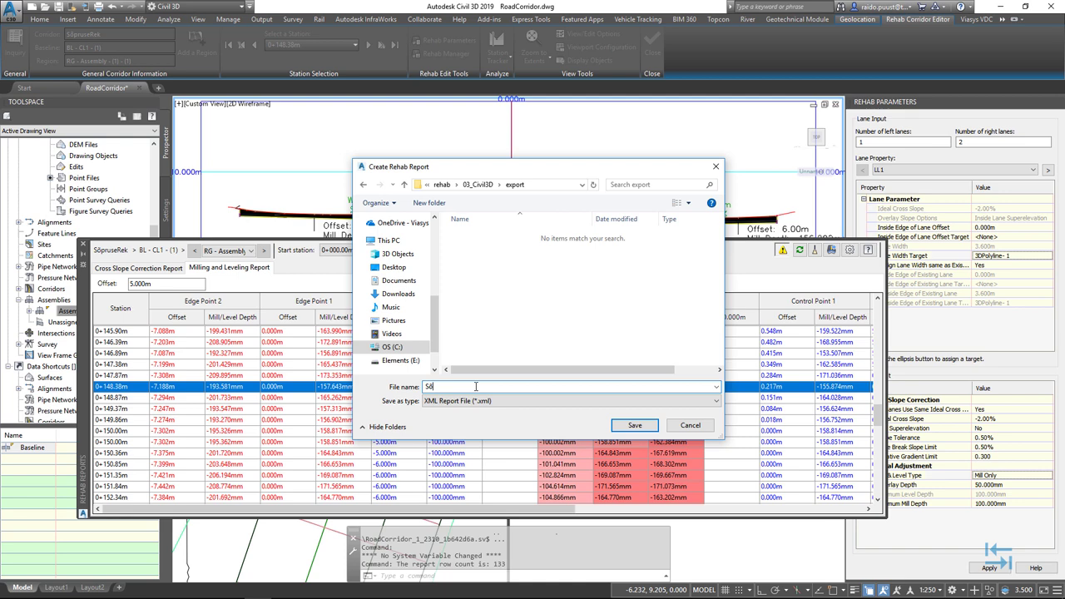
pyautogui.click(634, 425)
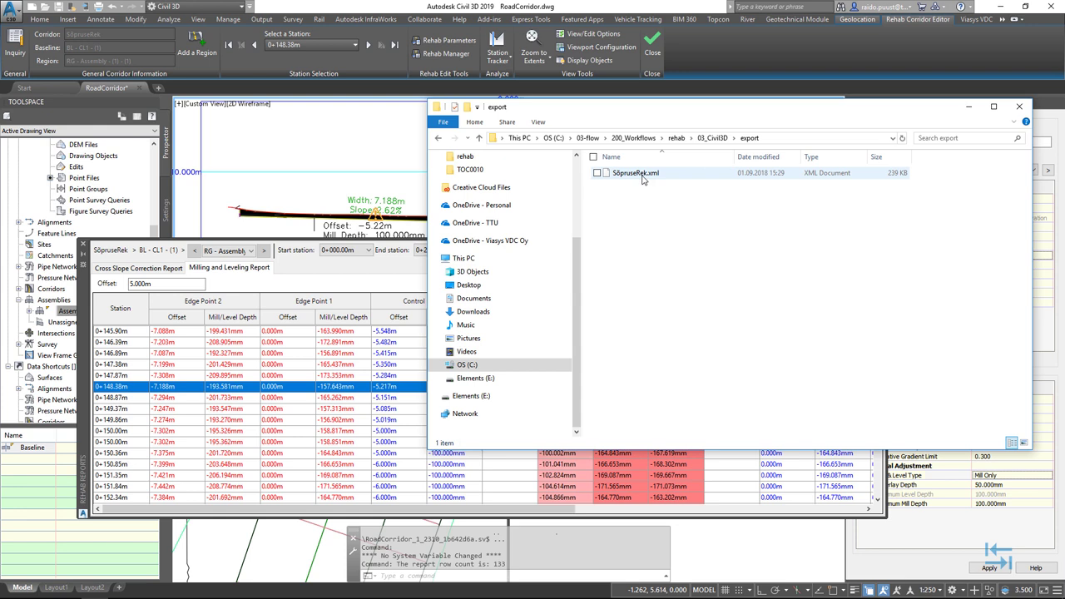
# - View the exported SõpruseRek.xml report in Microsoft Edge, closing the browser and the export folder
pyautogui.rightClick(643, 180)
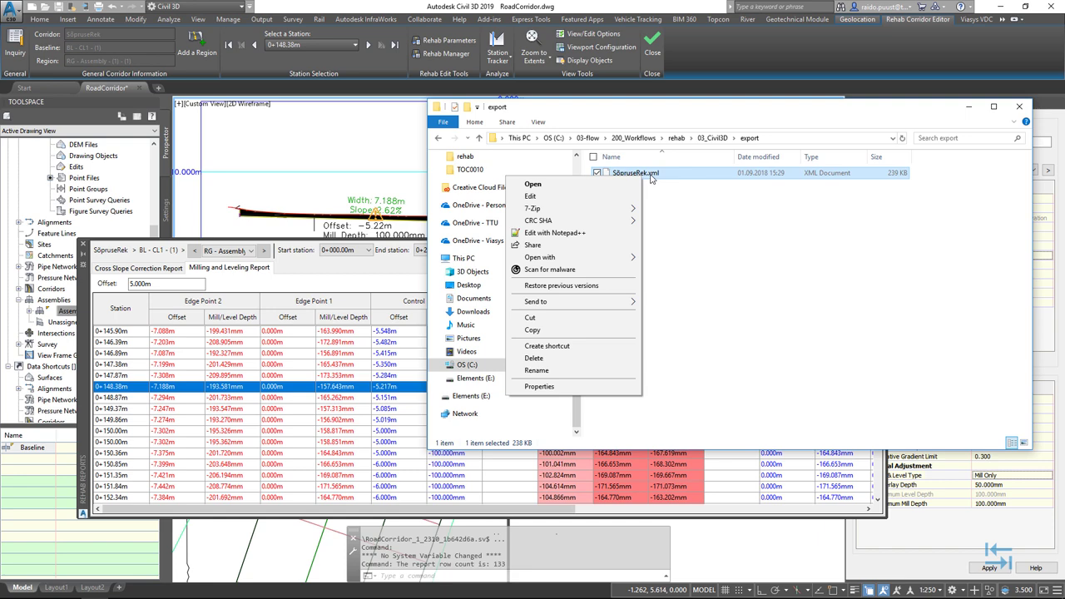
pyautogui.moveTo(532, 257)
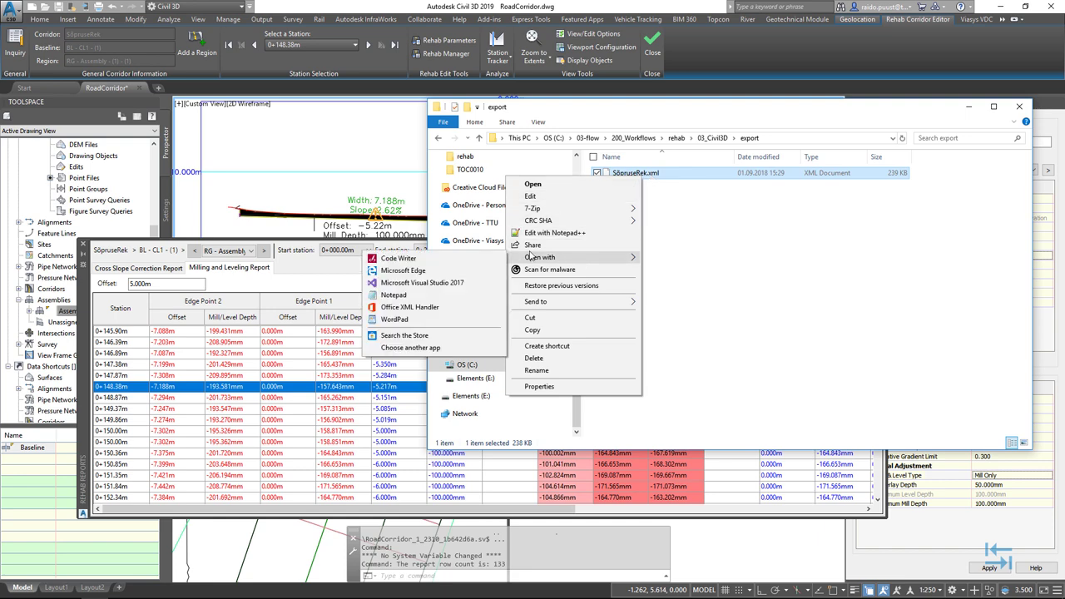
pyautogui.click(397, 271)
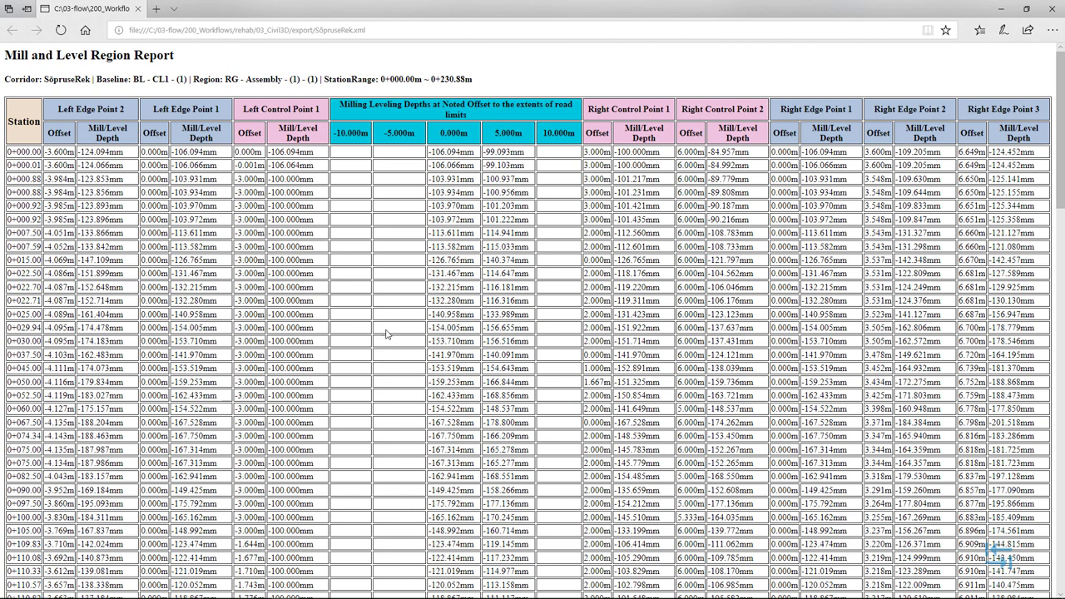
pyautogui.click(1046, 15)
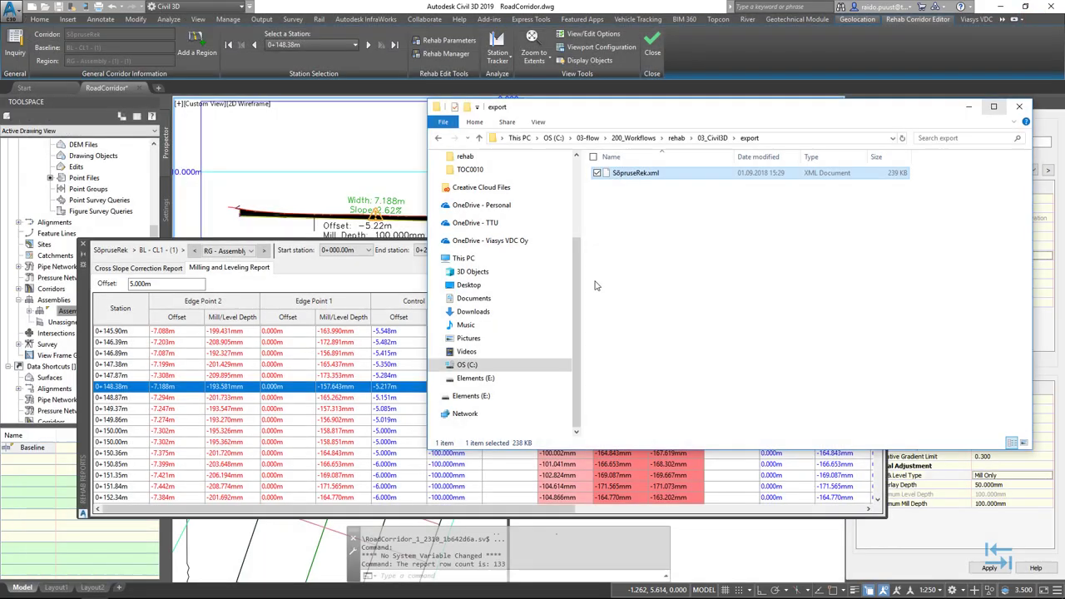
pyautogui.click(1040, 97)
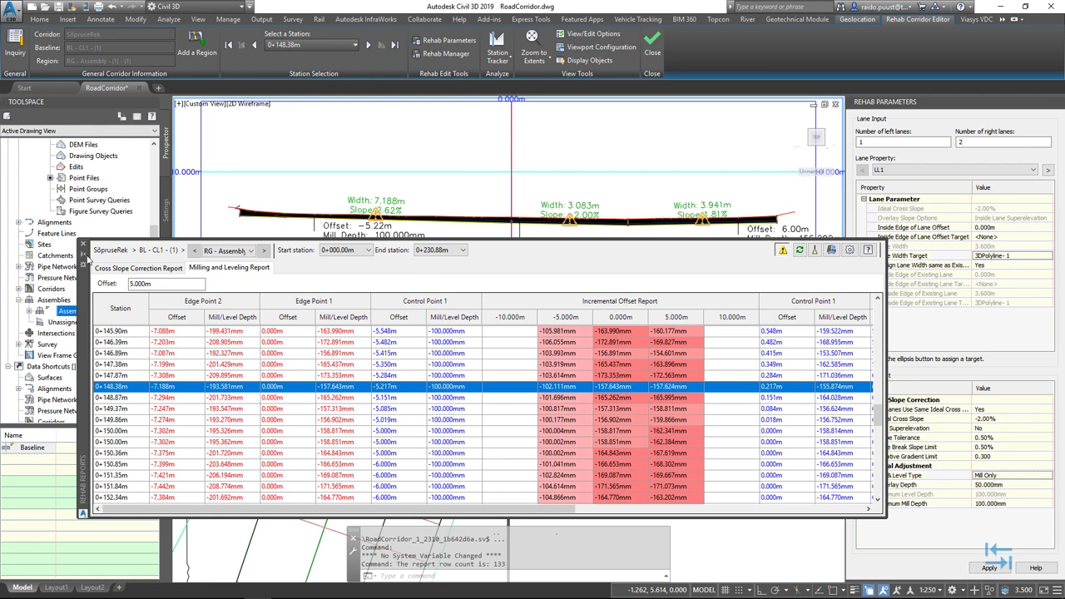
# - Close the rehab reports, apply the rehab parameters, and exit the Rehab Corridor Editor
pyautogui.click(83, 245)
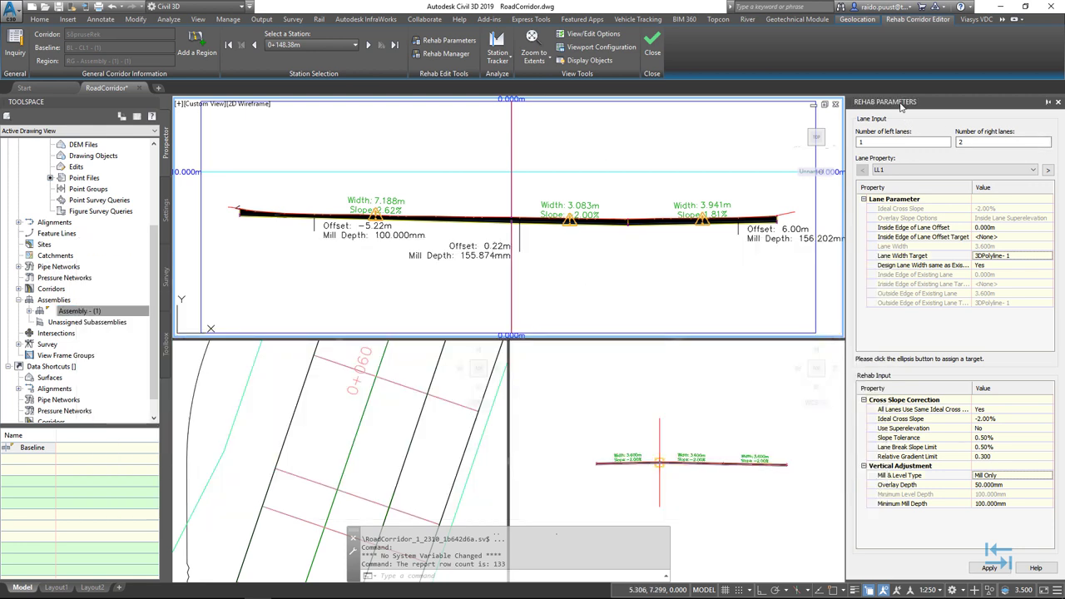
pyautogui.click(989, 569)
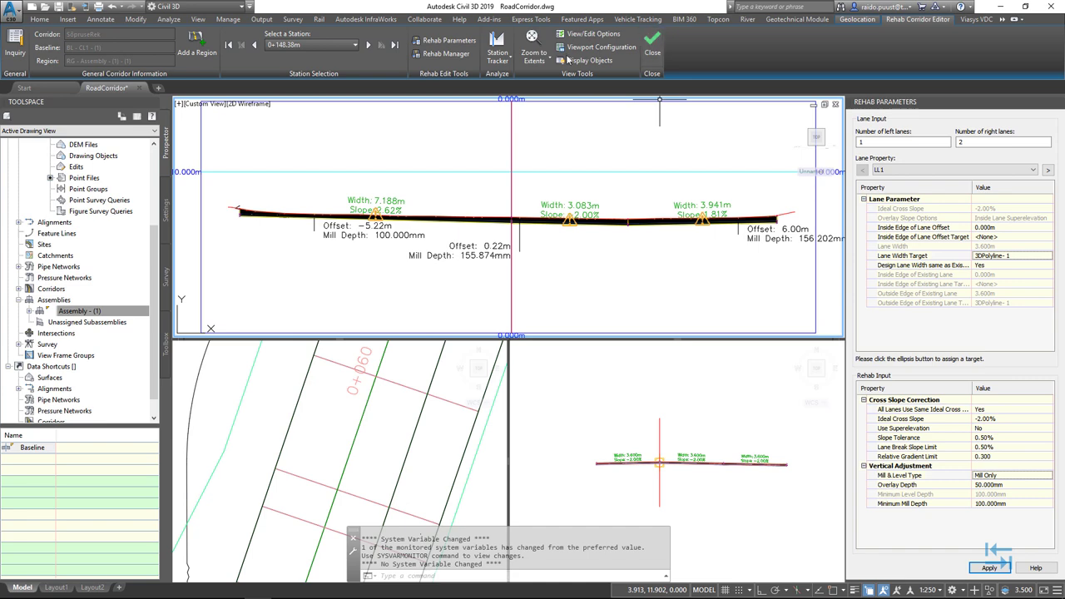
pyautogui.click(655, 52)
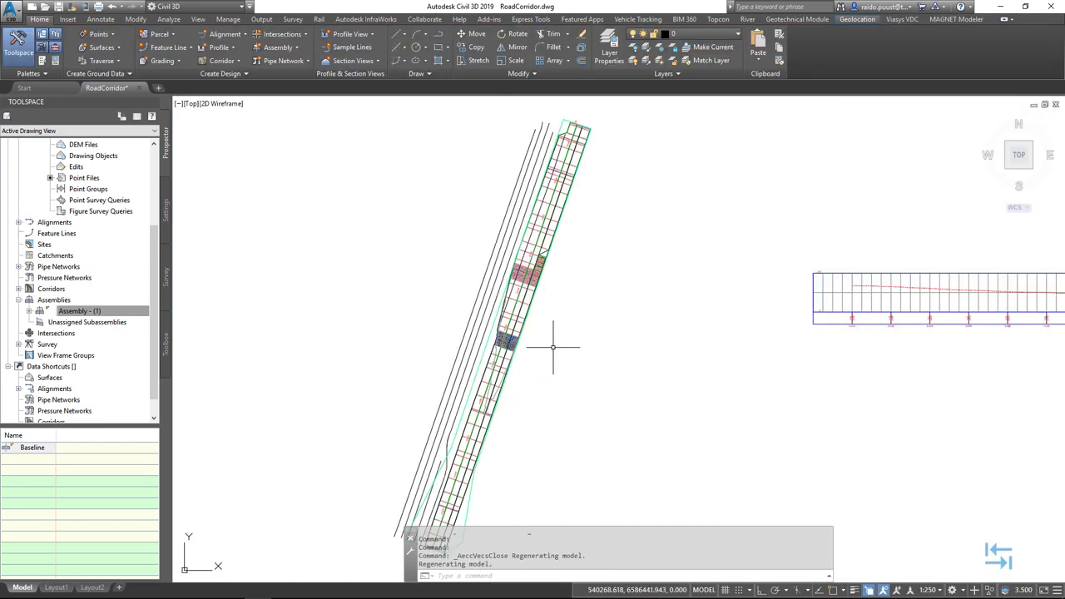
# - Expand the drawing's Corridors collection and select the SõpruseRek corridor
pyautogui.scroll(-2, 530, 408)
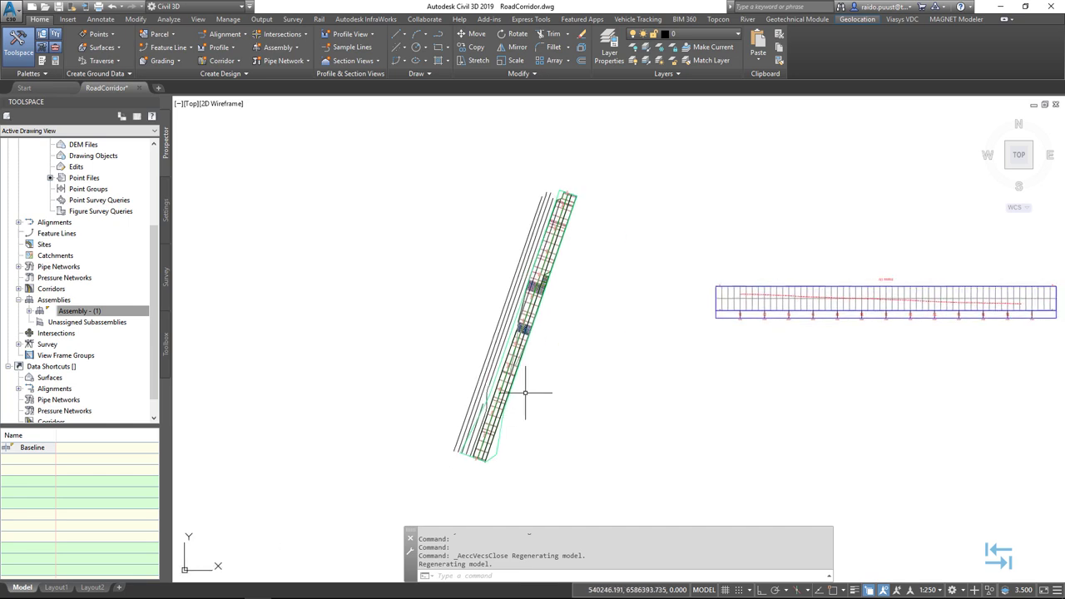
pyautogui.scroll(4, 154, 211)
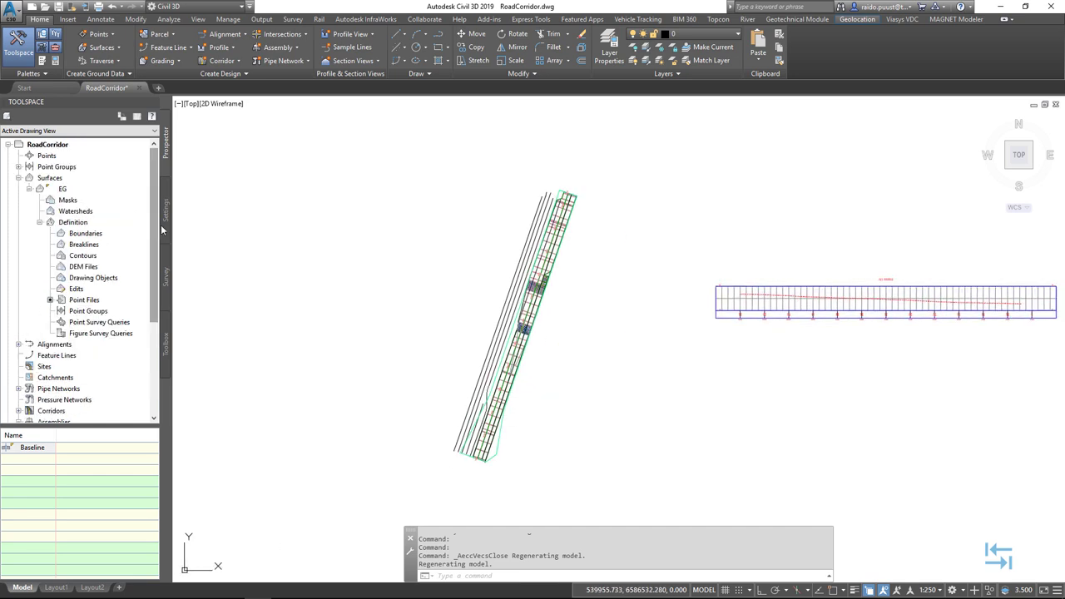
pyautogui.scroll(-3, 158, 229)
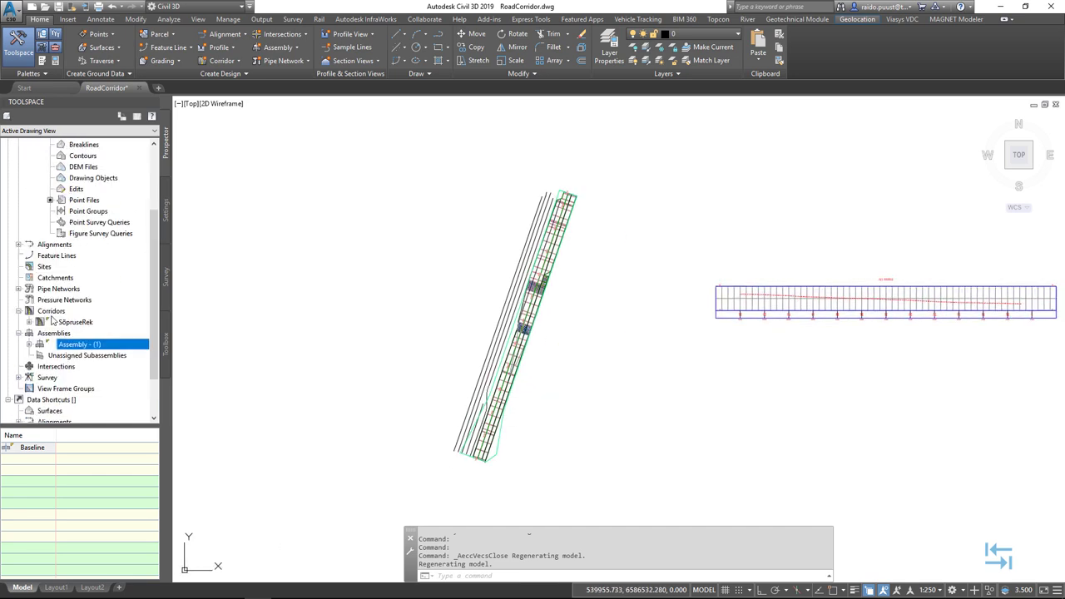
pyautogui.click(77, 323)
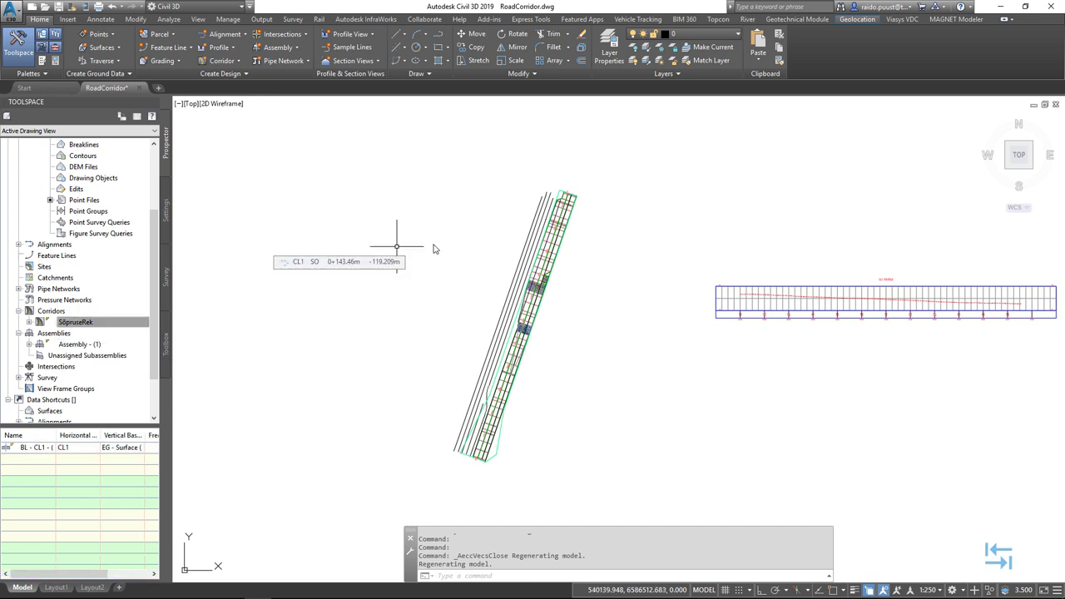